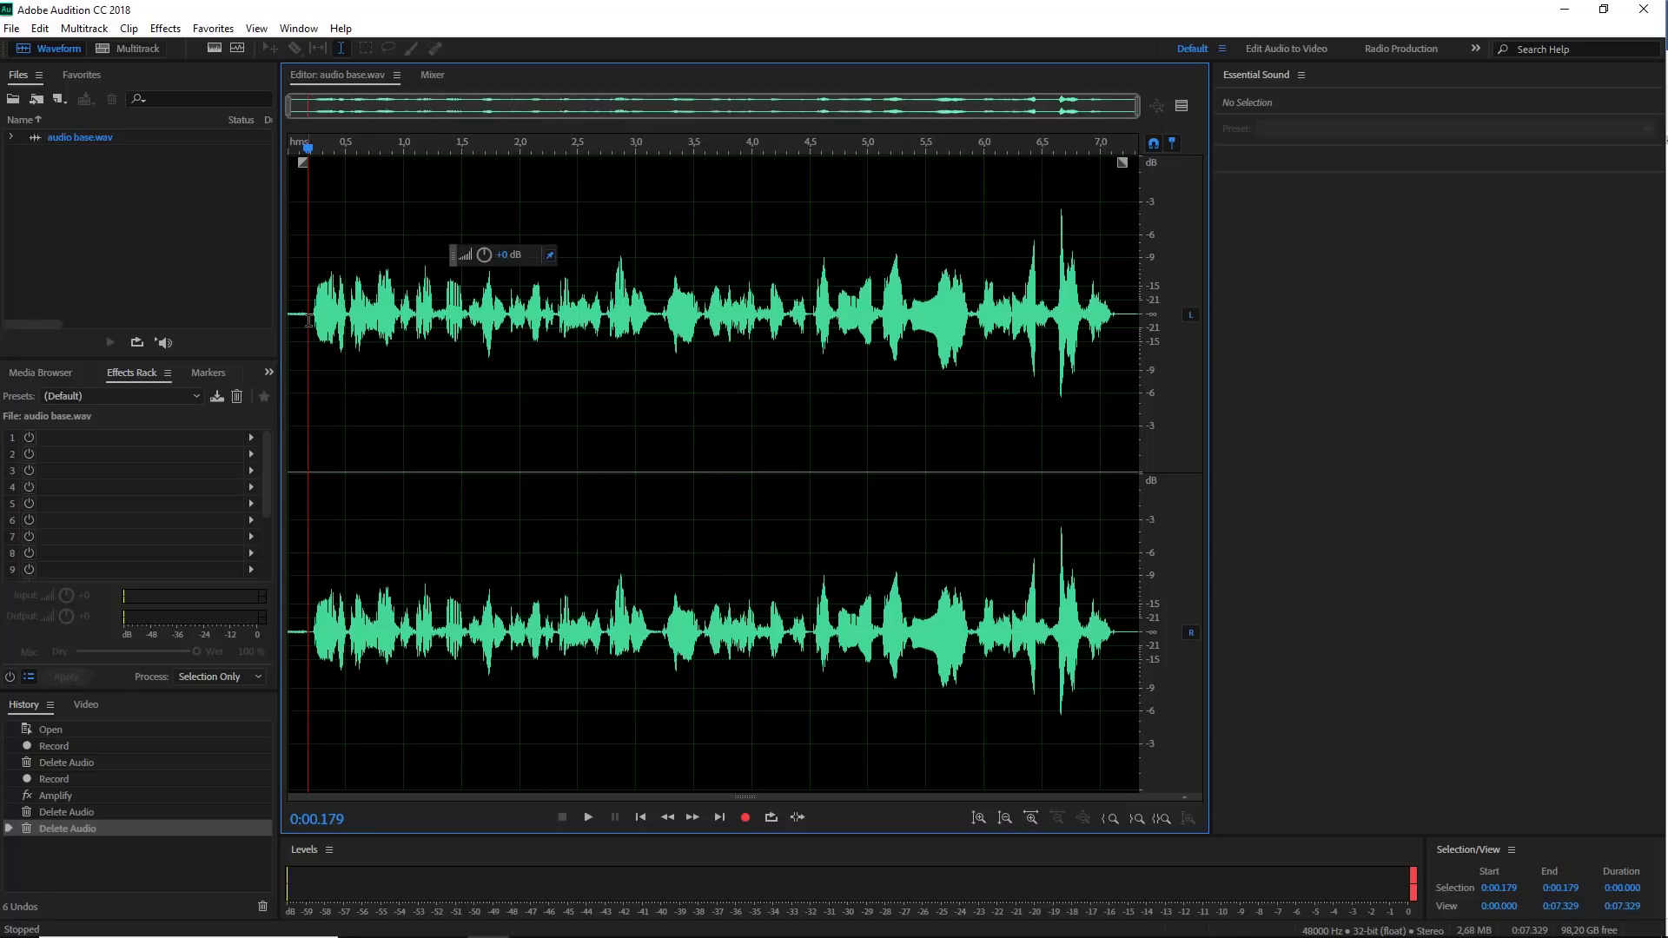
# Step: Play the voice recording through and return the playhead to about 0.134 s, just before the speech starts
pyautogui.press('space')
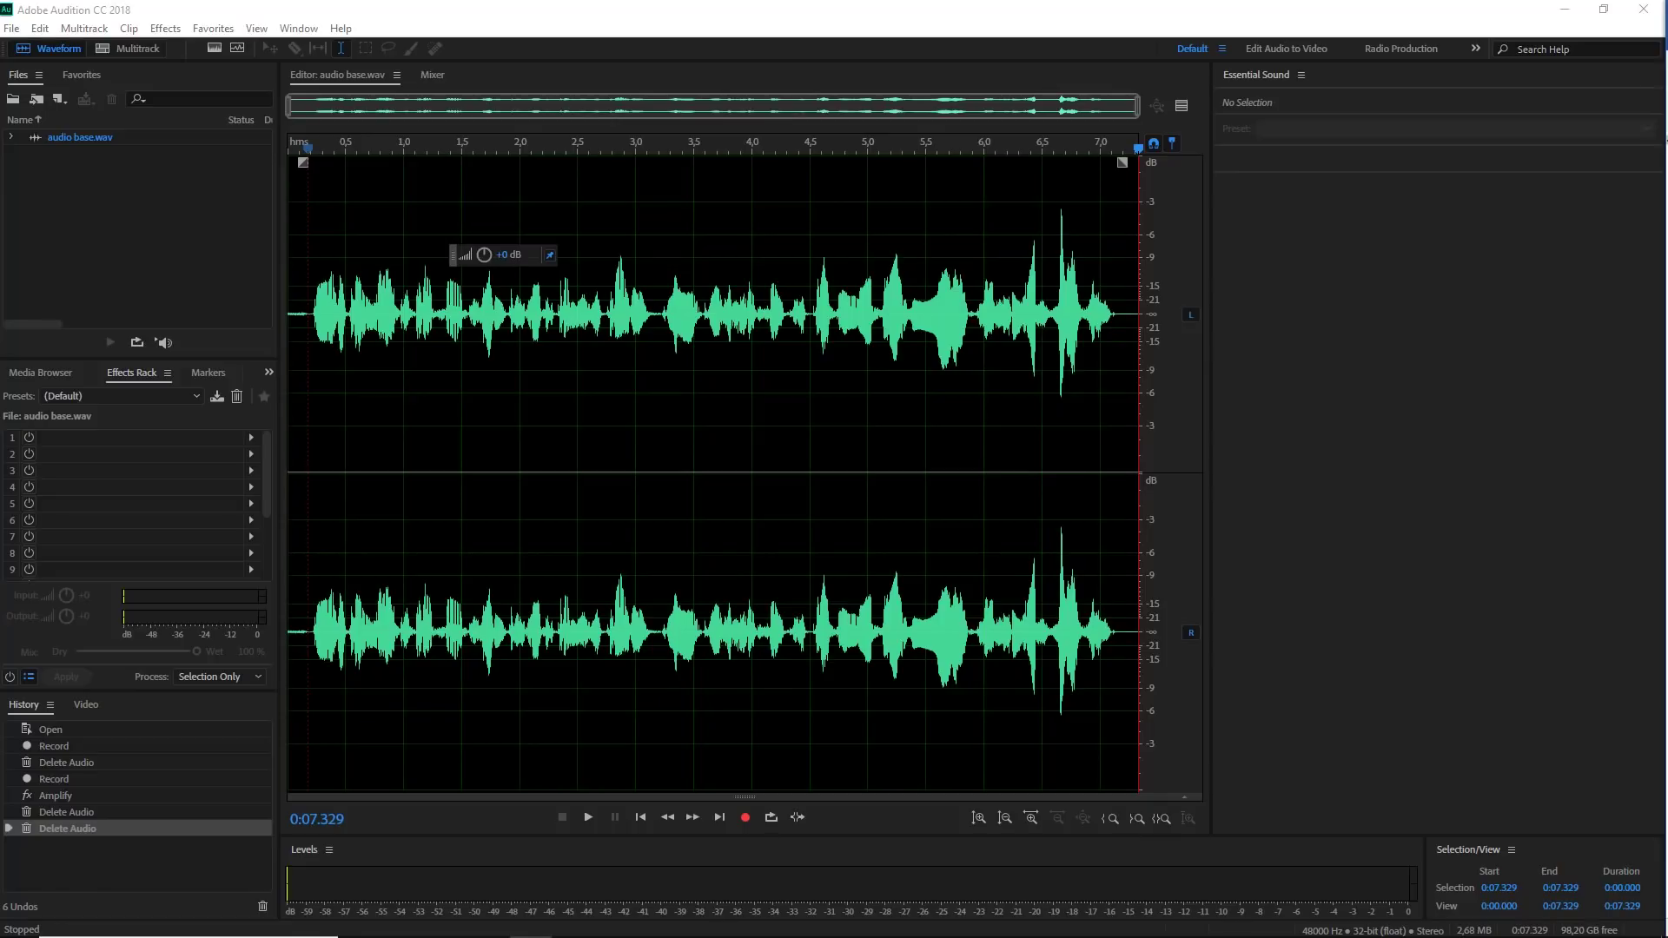
pyautogui.click(292, 318)
pyautogui.click(315, 324)
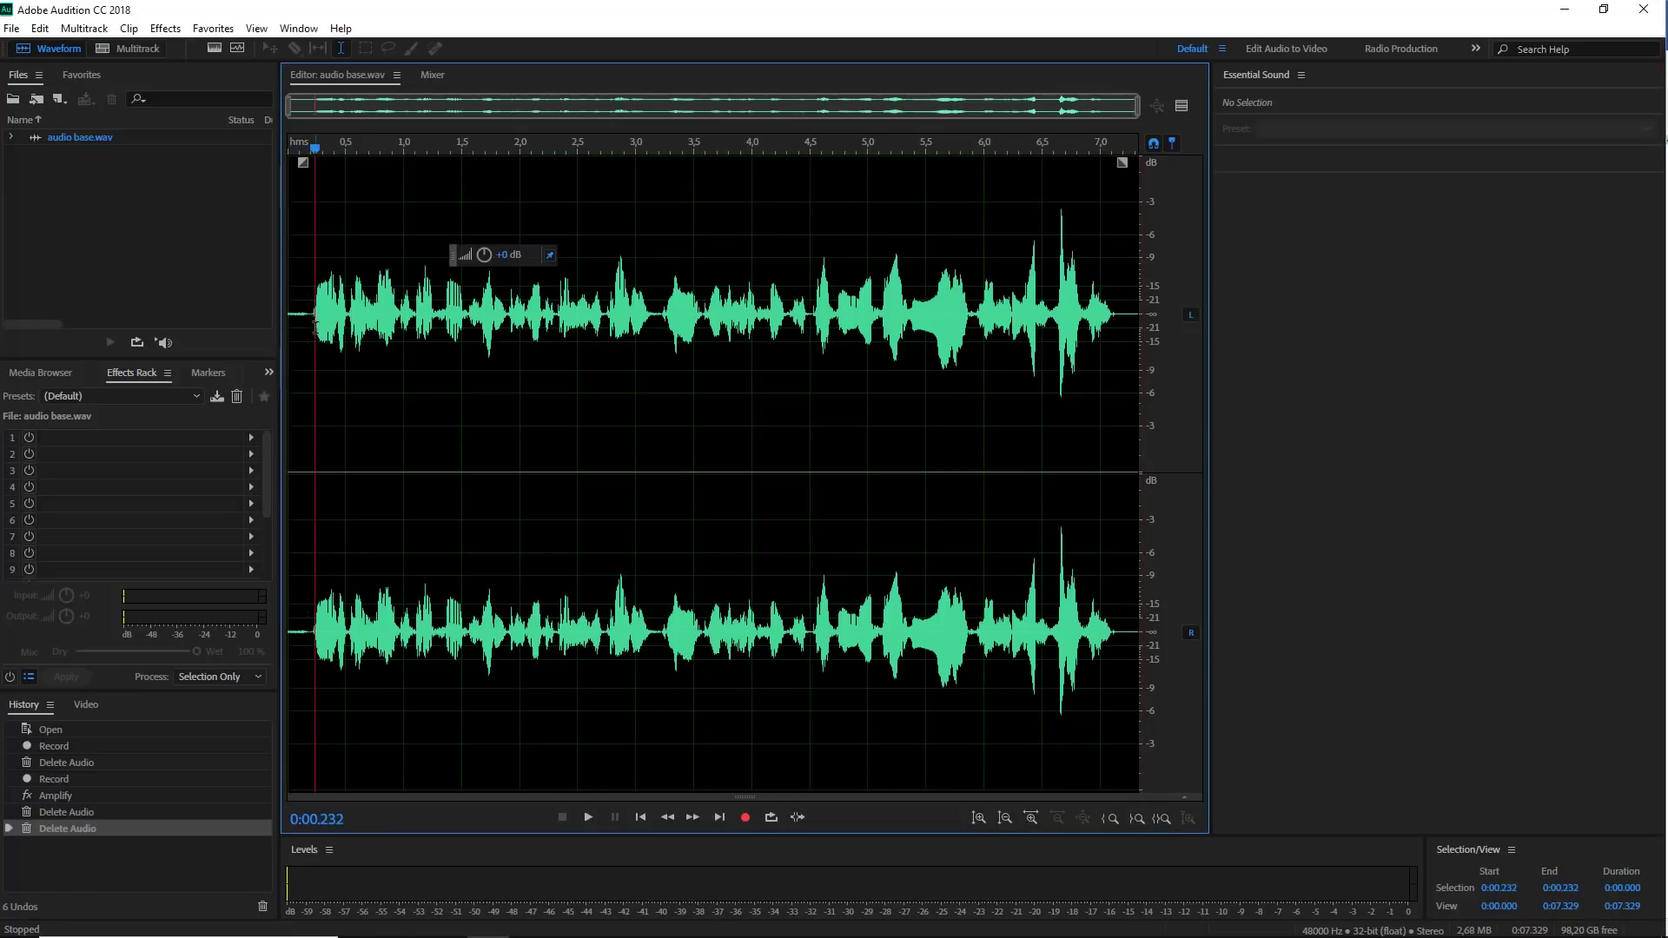
pyautogui.click(303, 326)
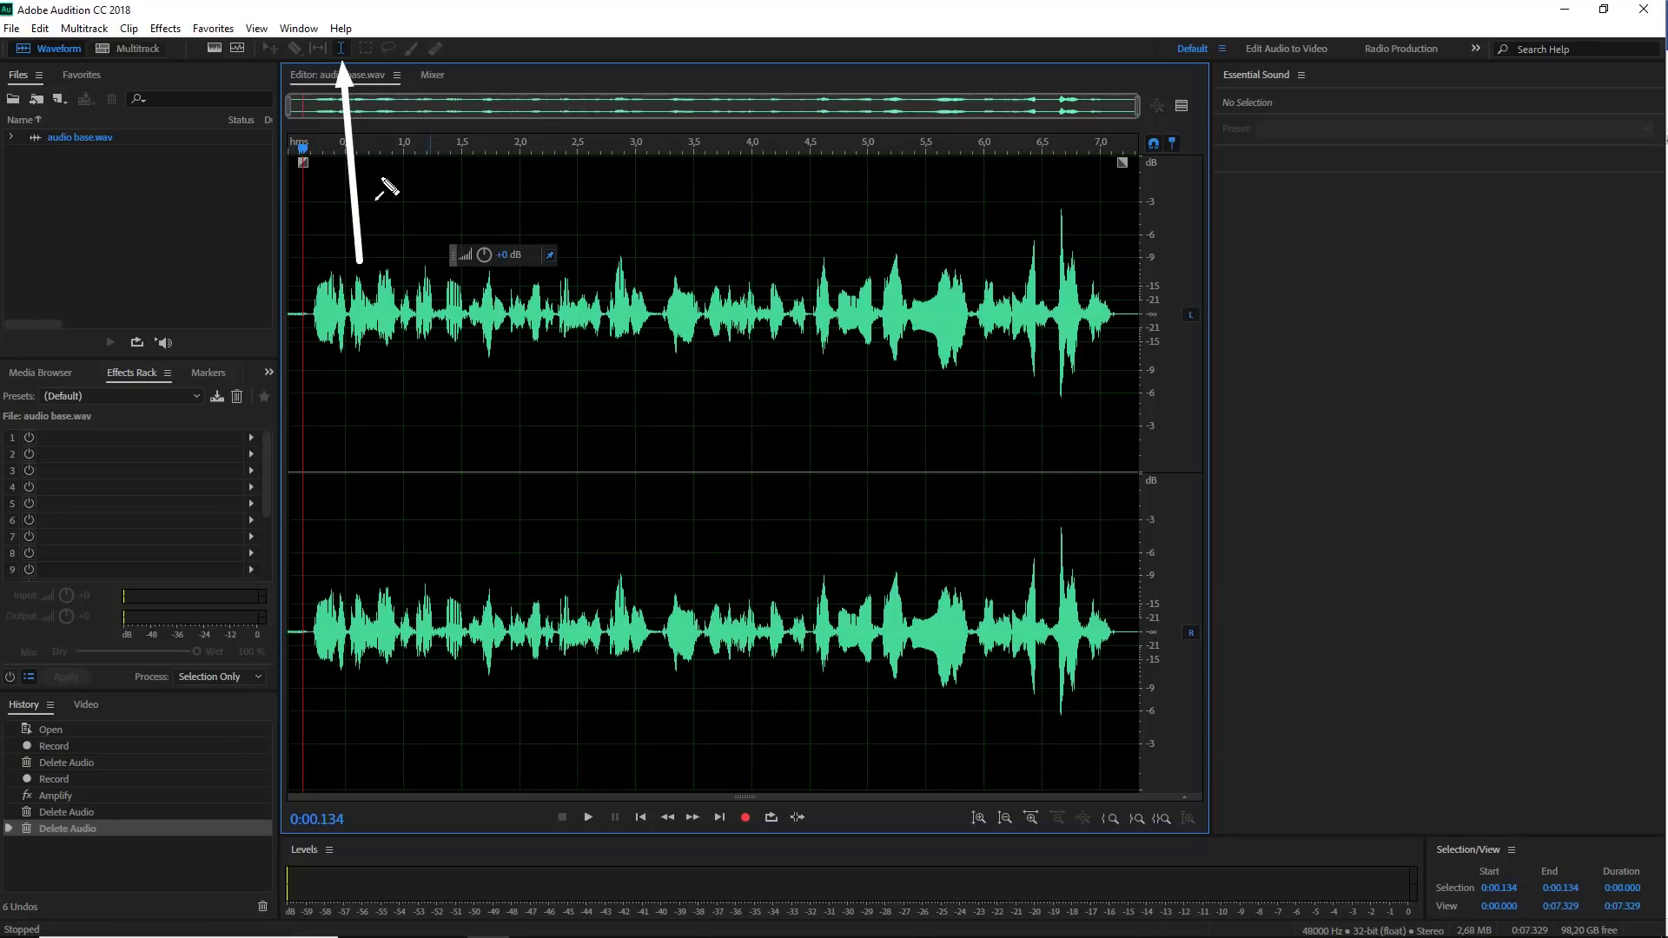
# Step: Try out the Time Selection tool by selecting several stretches of the waveform, the last from 1.500 to 5.914 s, and clear the selection
pyautogui.click(338, 48)
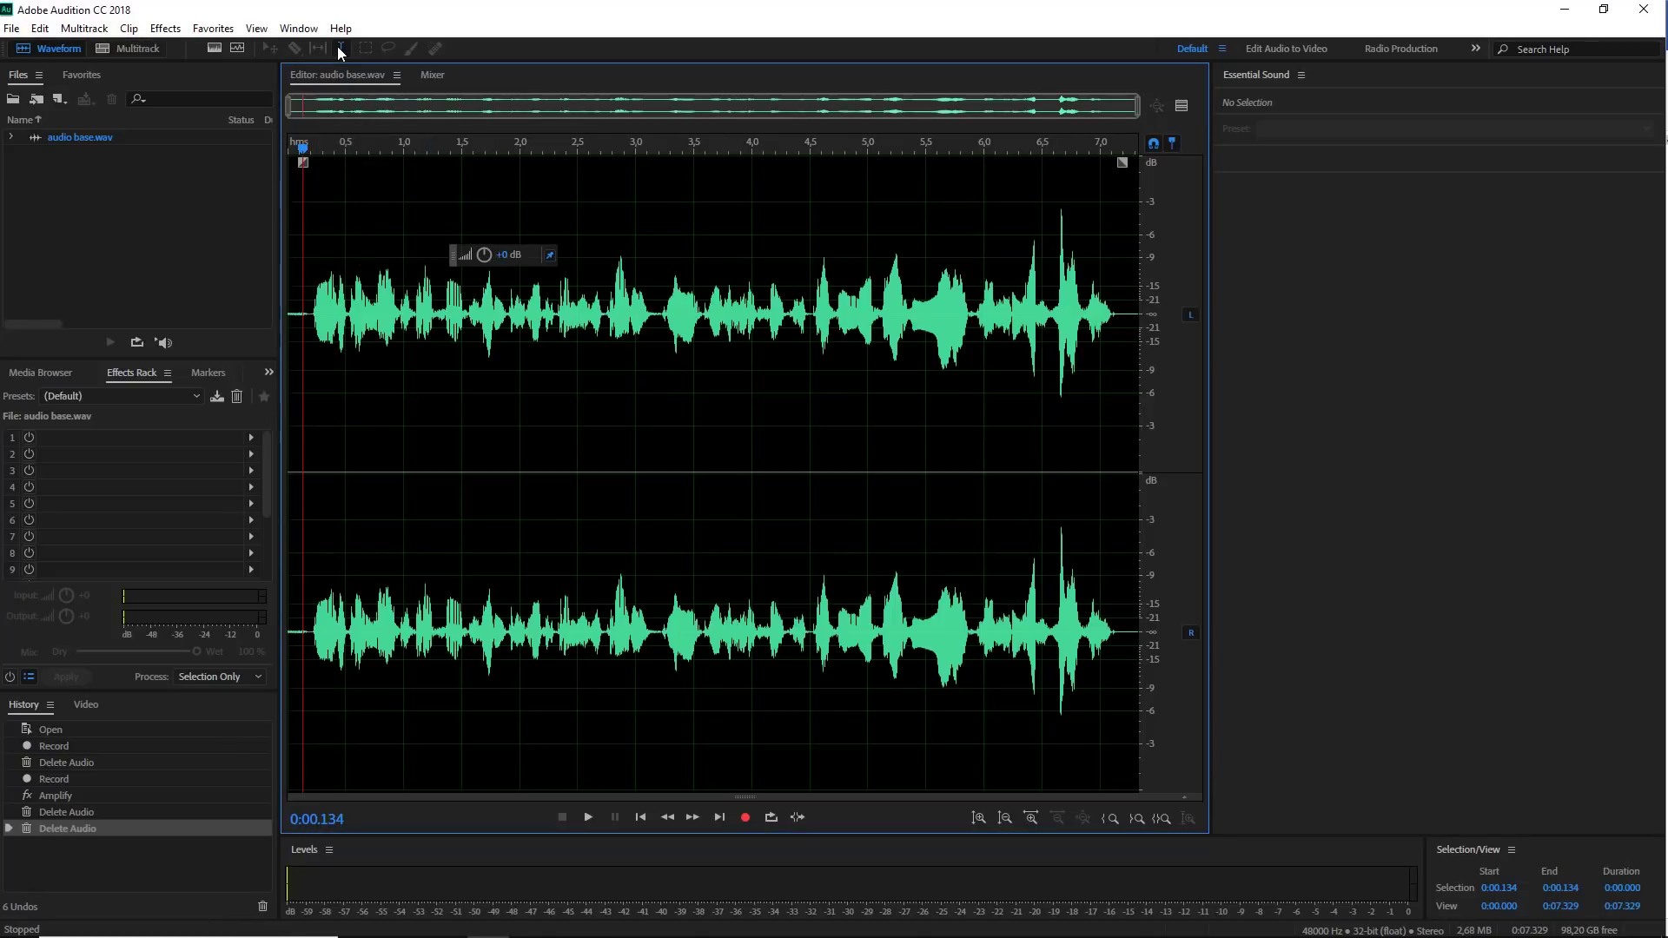
pyautogui.moveTo(366, 304); pyautogui.dragTo(652, 310)
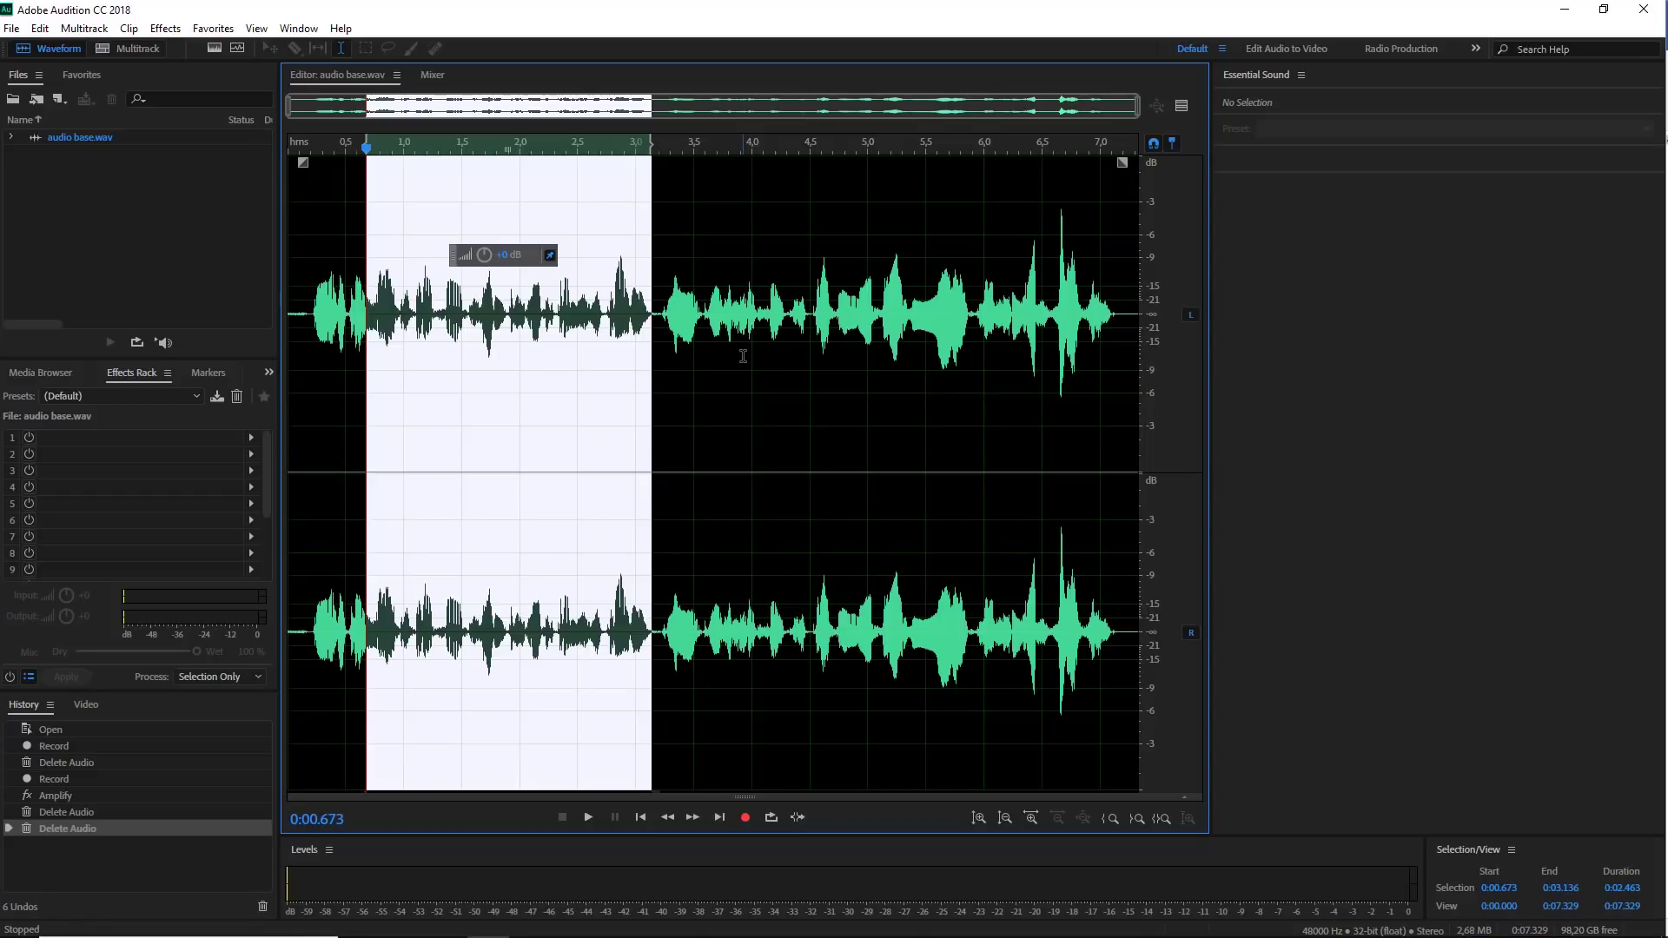
pyautogui.moveTo(659, 358); pyautogui.dragTo(961, 343)
pyautogui.moveTo(465, 349); pyautogui.dragTo(973, 361)
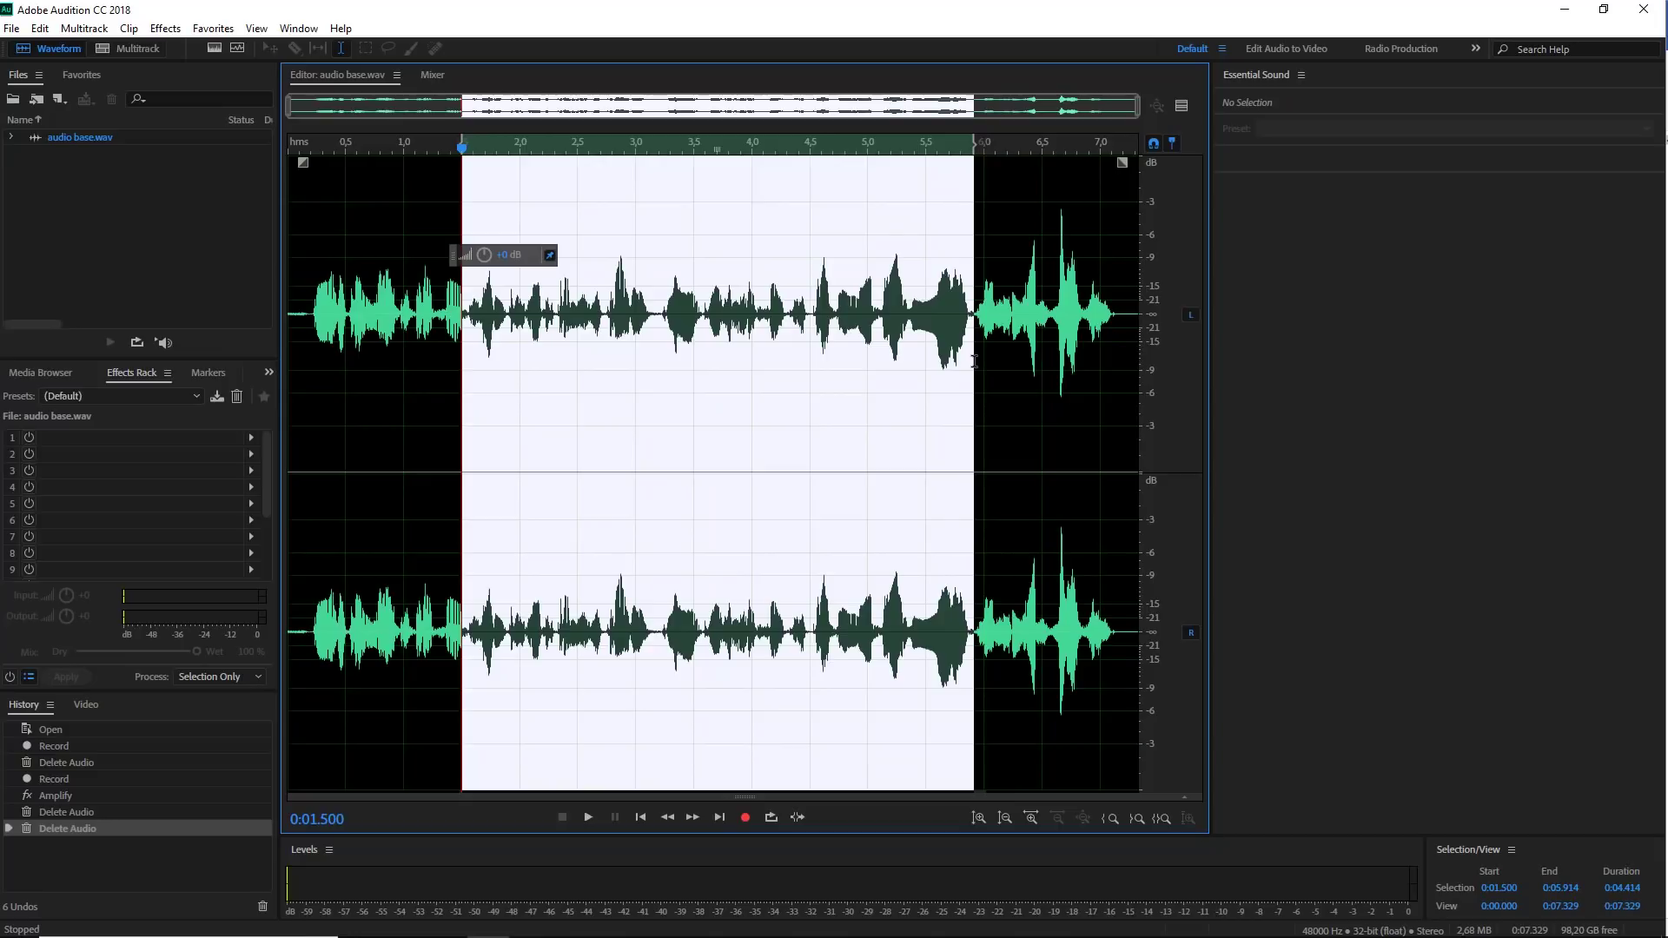
pyautogui.click(729, 365)
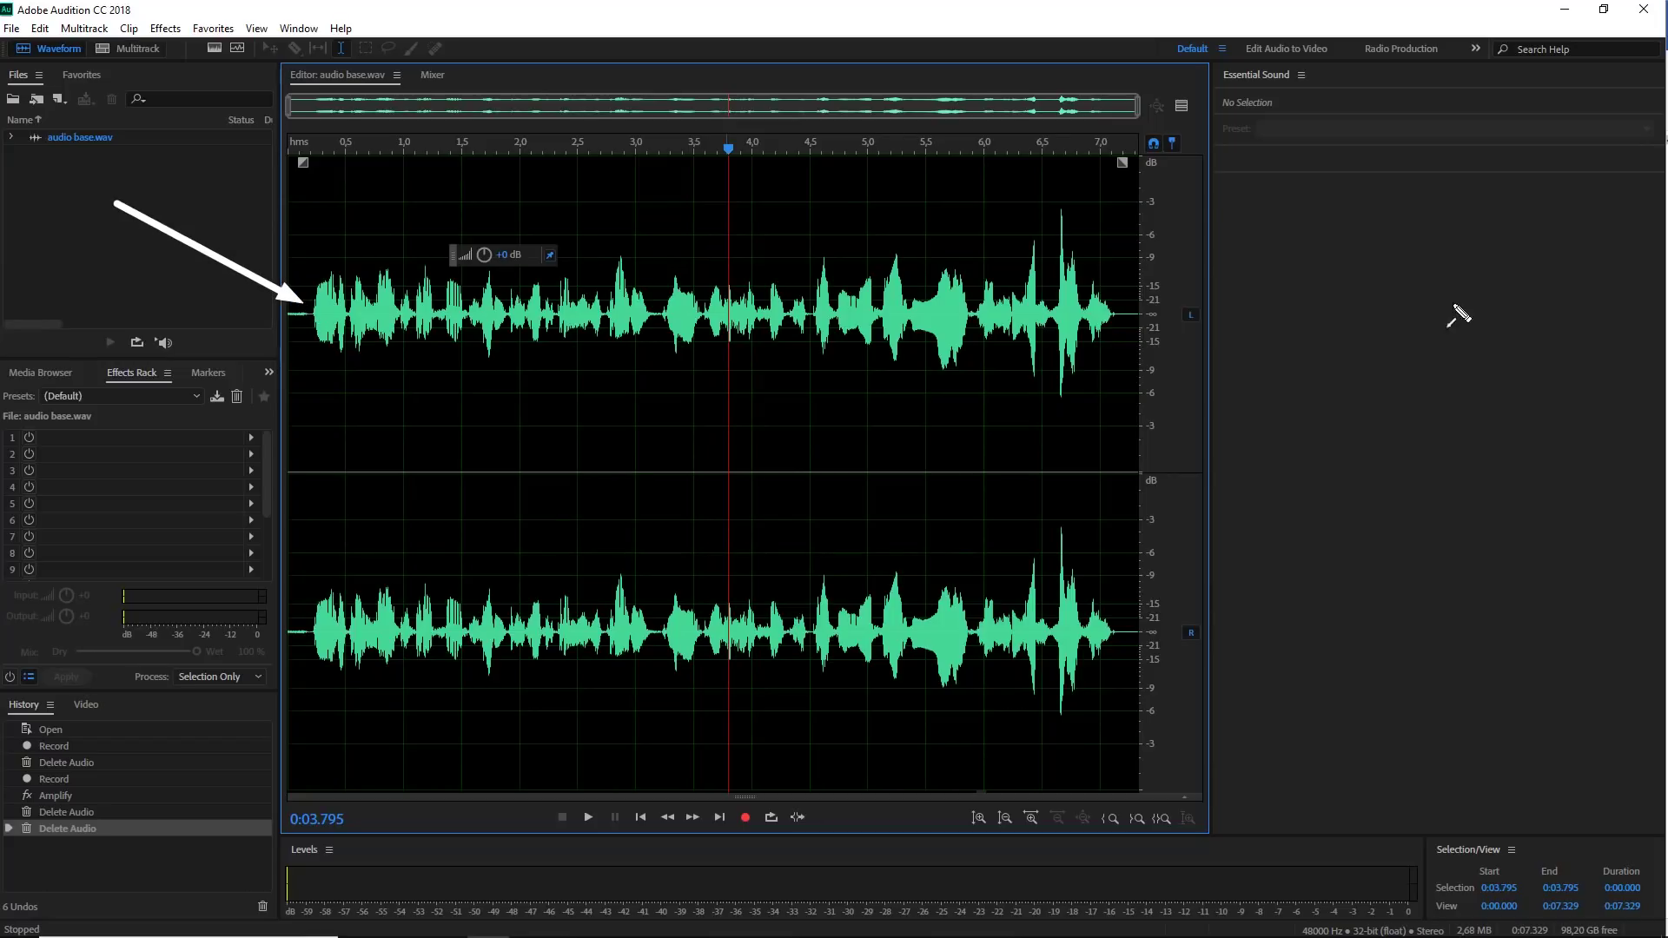
pyautogui.moveTo(1494, 179); pyautogui.dragTo(1132, 309)
pyautogui.press('Escape')
pyautogui.click(1312, 311)
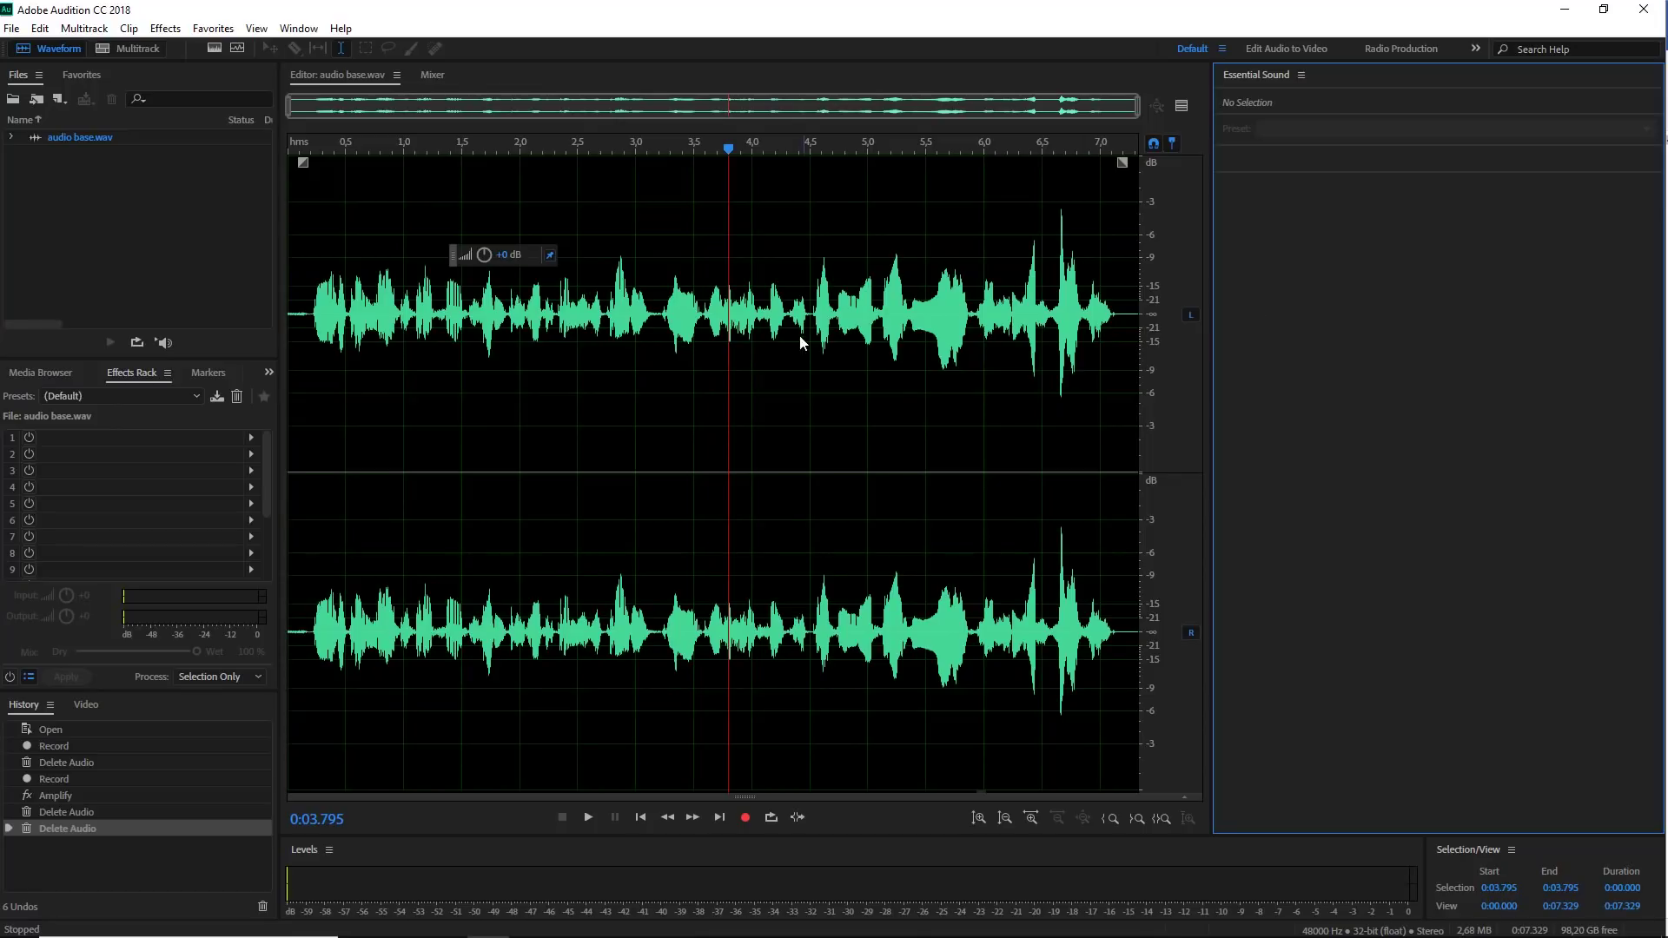
pyautogui.click(727, 291)
pyautogui.click(704, 300)
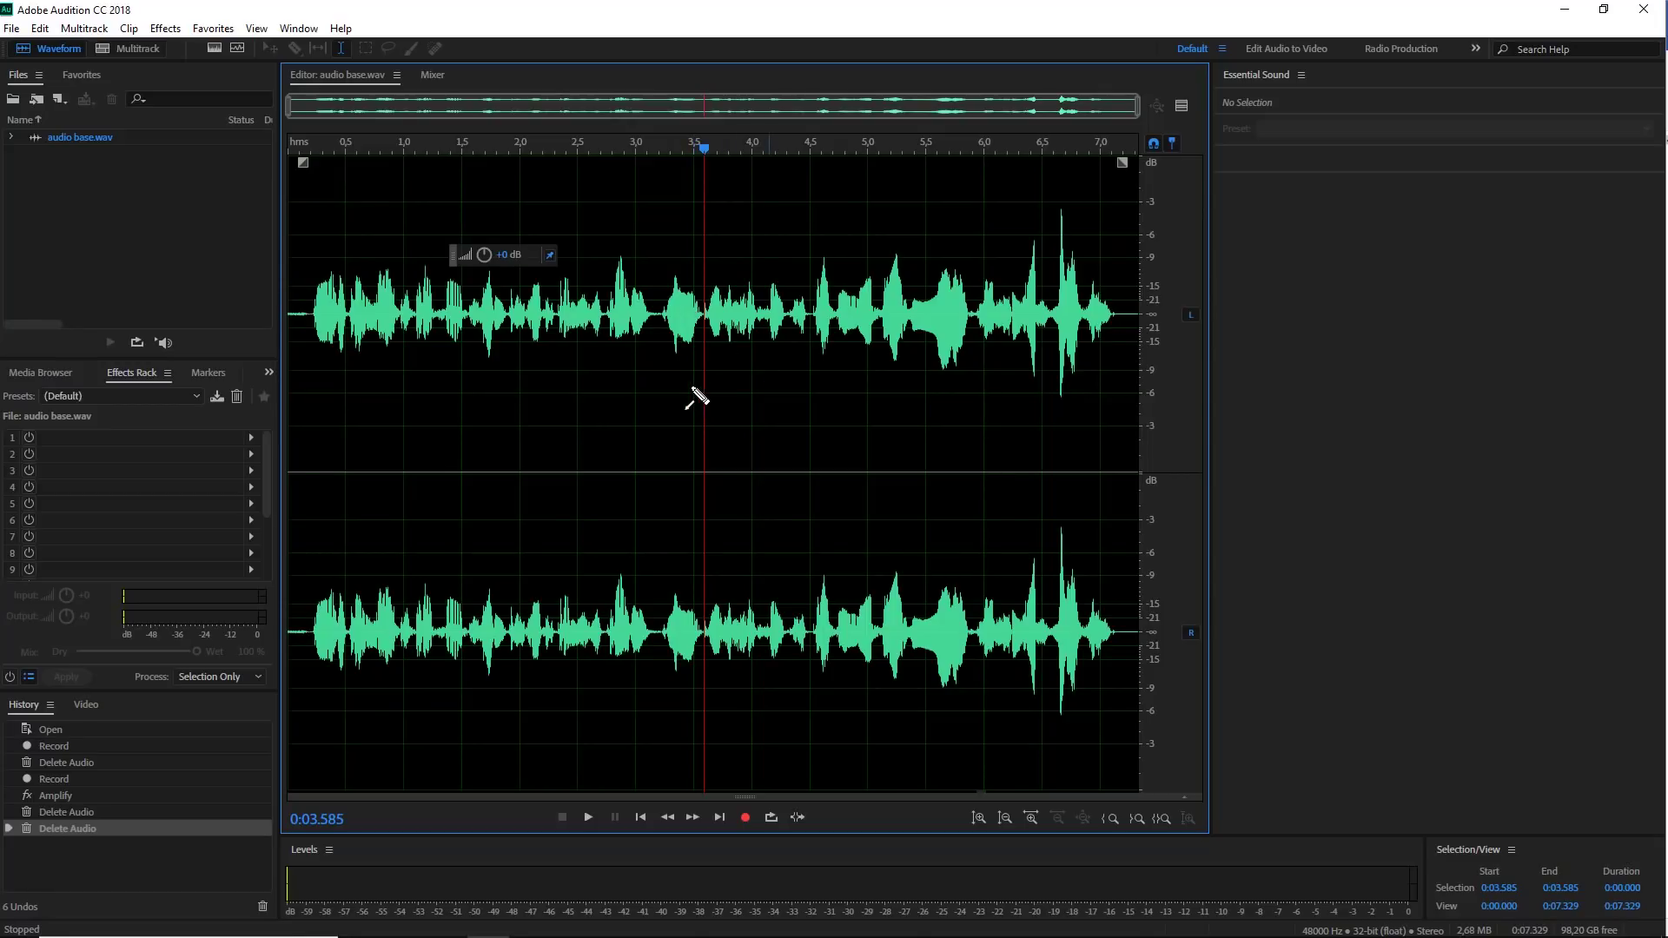
# Step: Open the Parametric Equalizer effect for the audio base.wav recording
pyautogui.moveTo(152, 395)
pyautogui.mouseDown()
pyautogui.moveTo(218, 66)
pyautogui.moveTo(170, 59)
pyautogui.mouseUp()
pyautogui.click(165, 29)
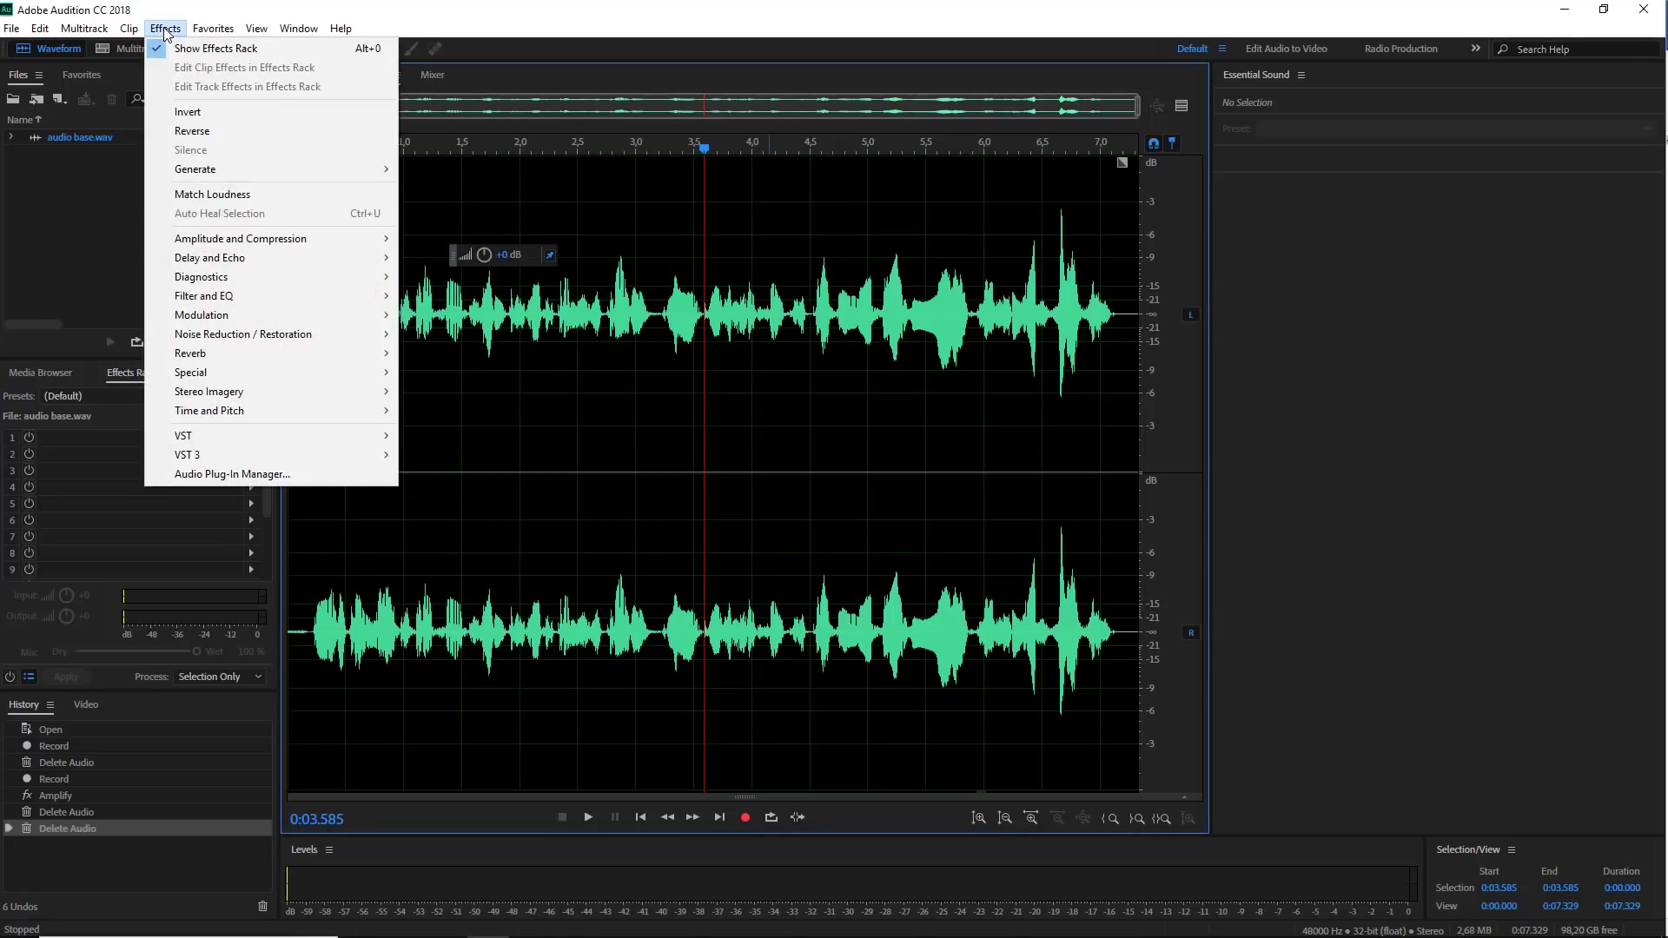
pyautogui.moveTo(219, 306)
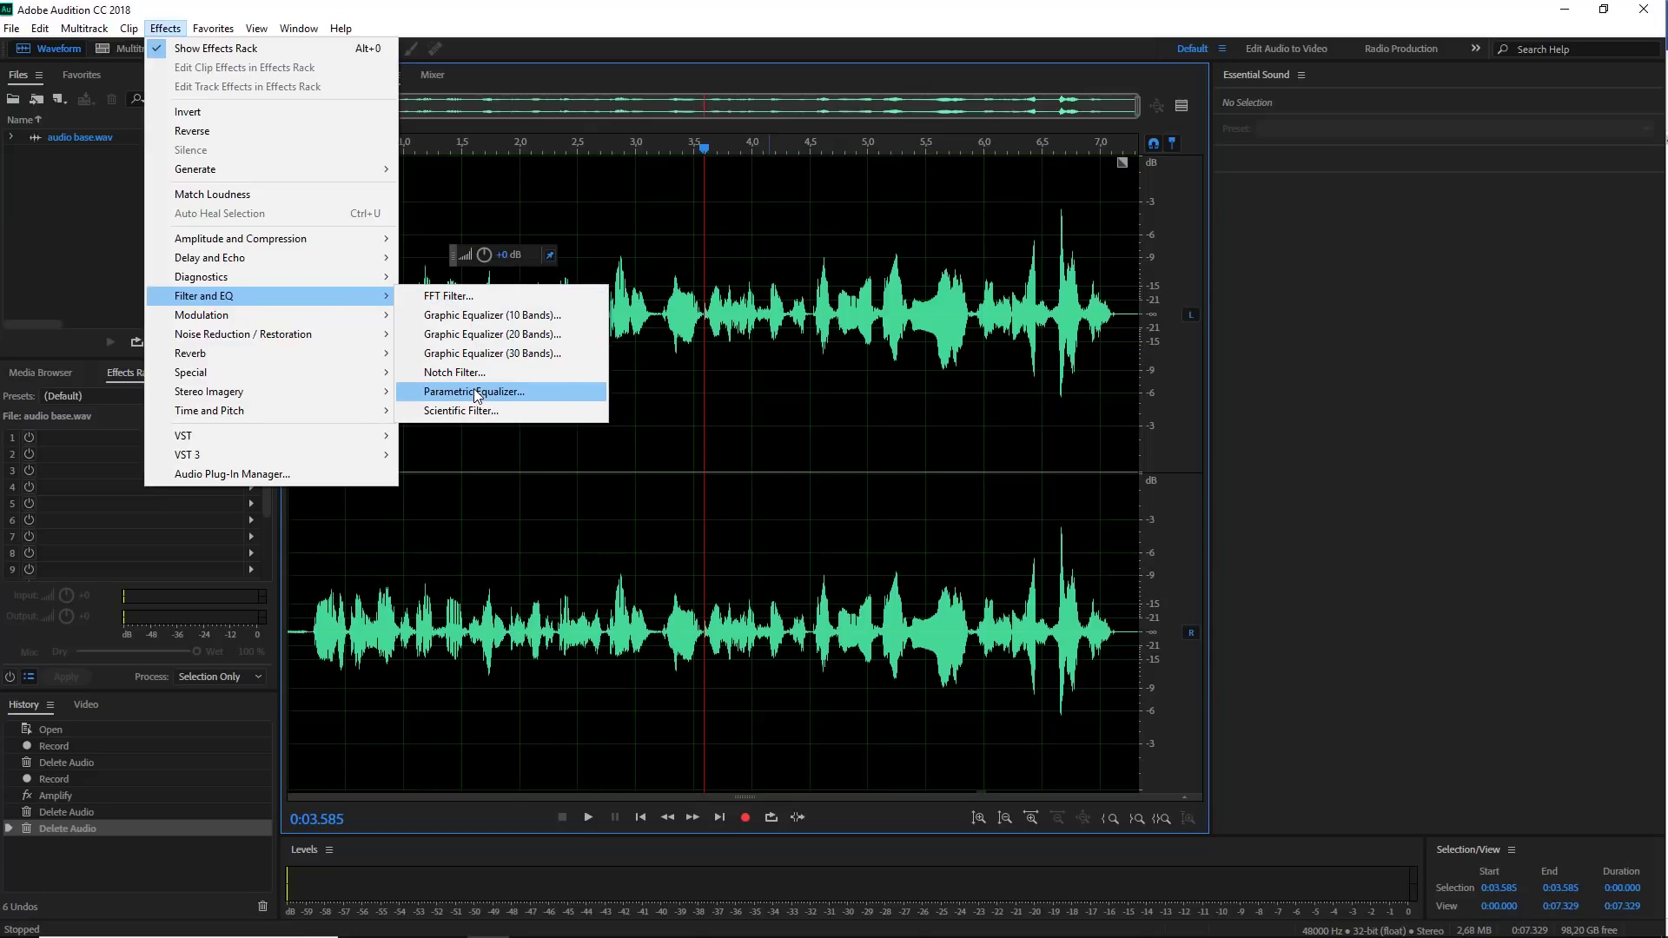
pyautogui.click(538, 397)
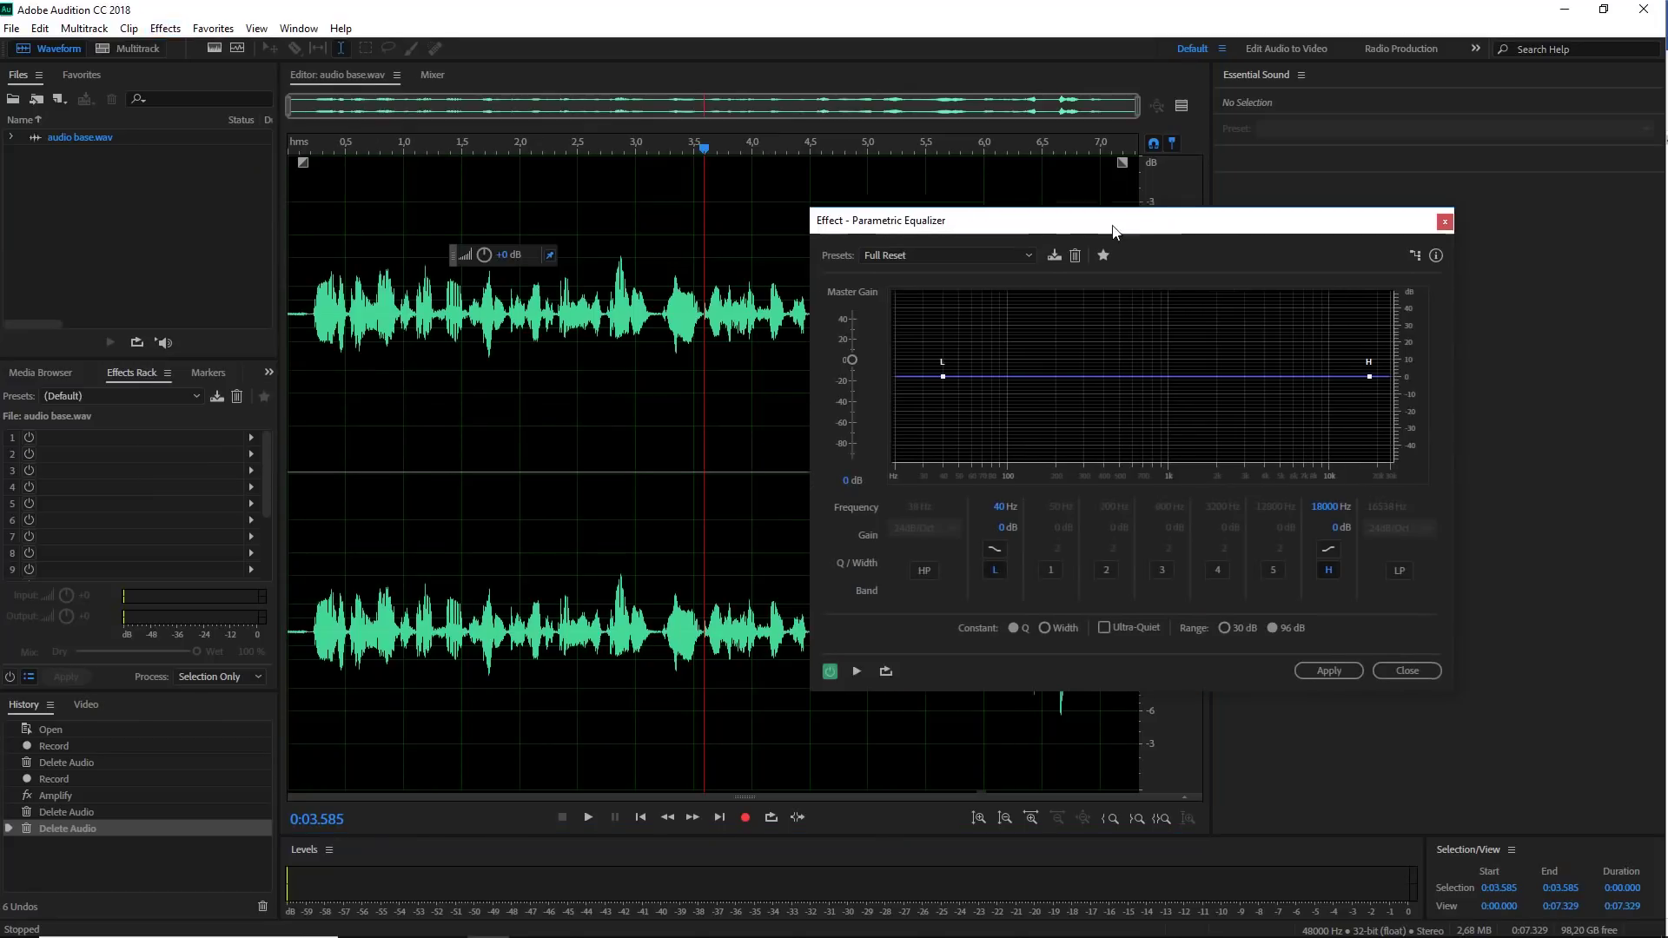
pyautogui.moveTo(1143, 232); pyautogui.dragTo(1141, 233)
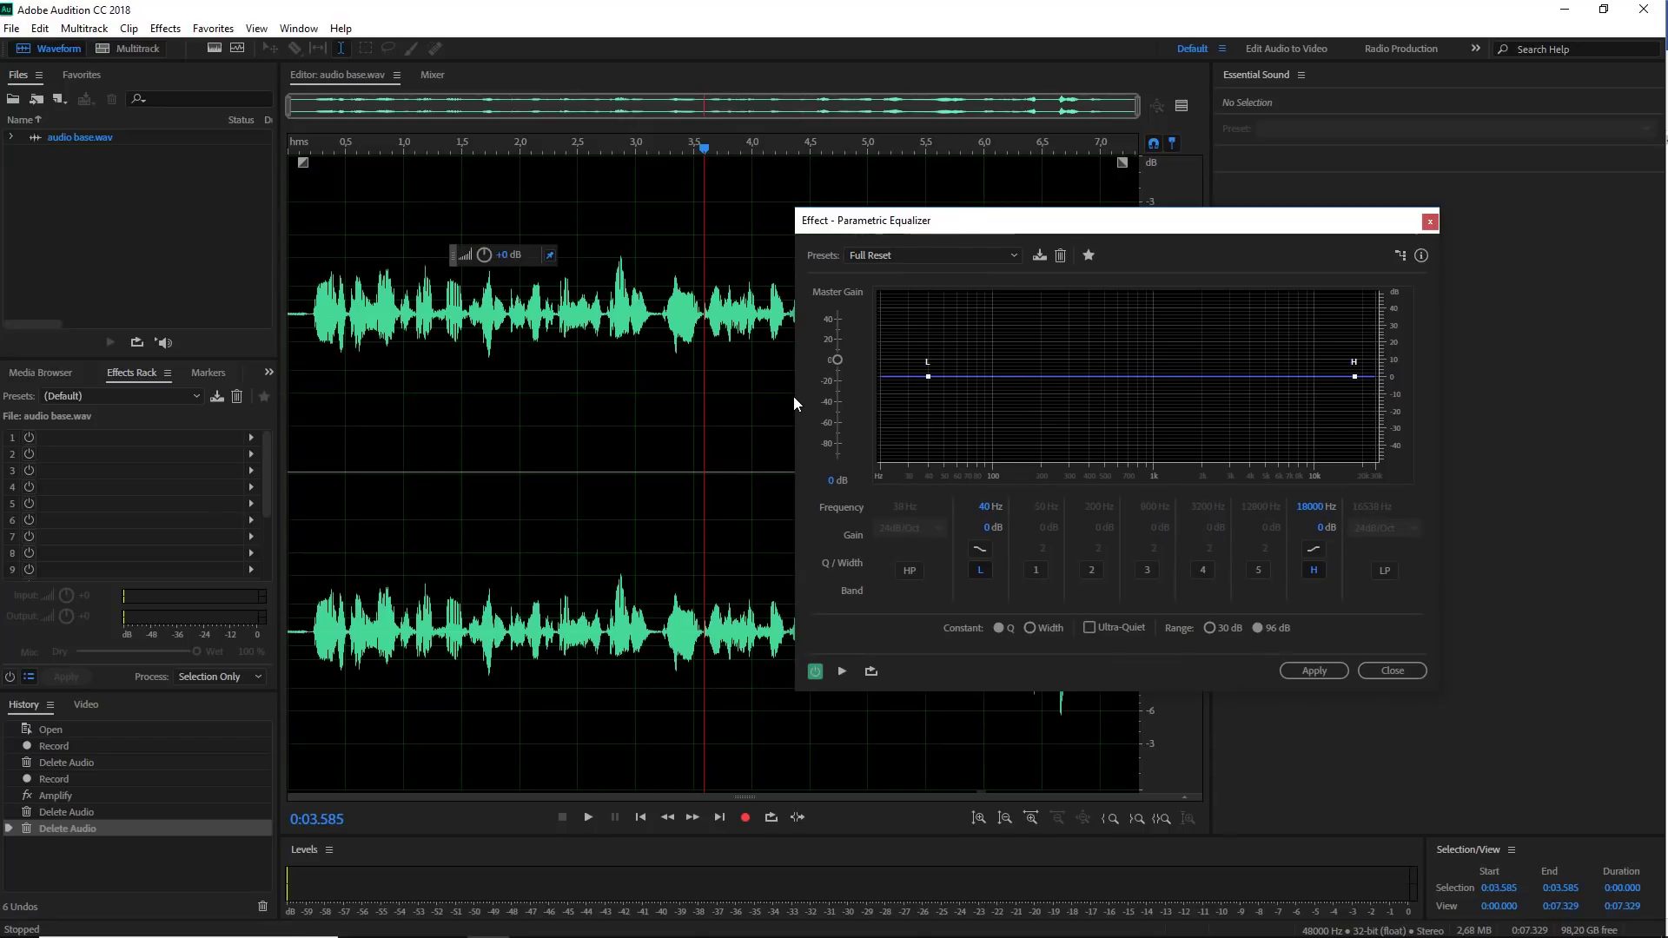
# Step: Load the Old Time Radio preset in the Parametric Equalizer and preview the recording from about 0.202 s
pyautogui.moveTo(754, 477); pyautogui.dragTo(821, 274)
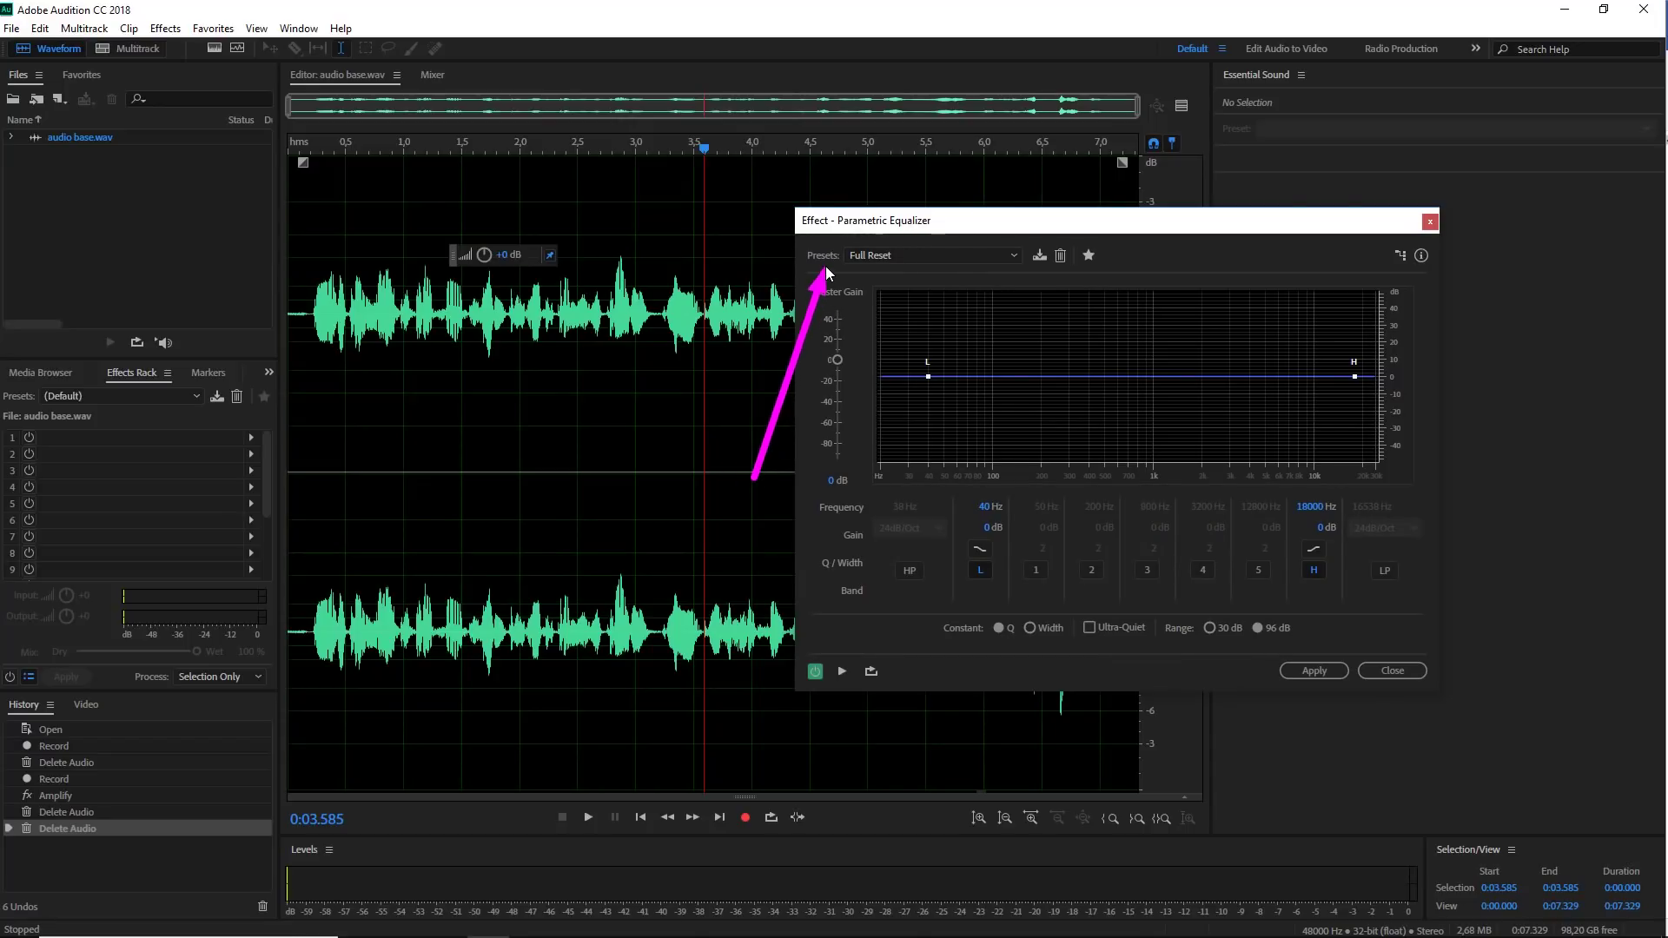
pyautogui.click(874, 257)
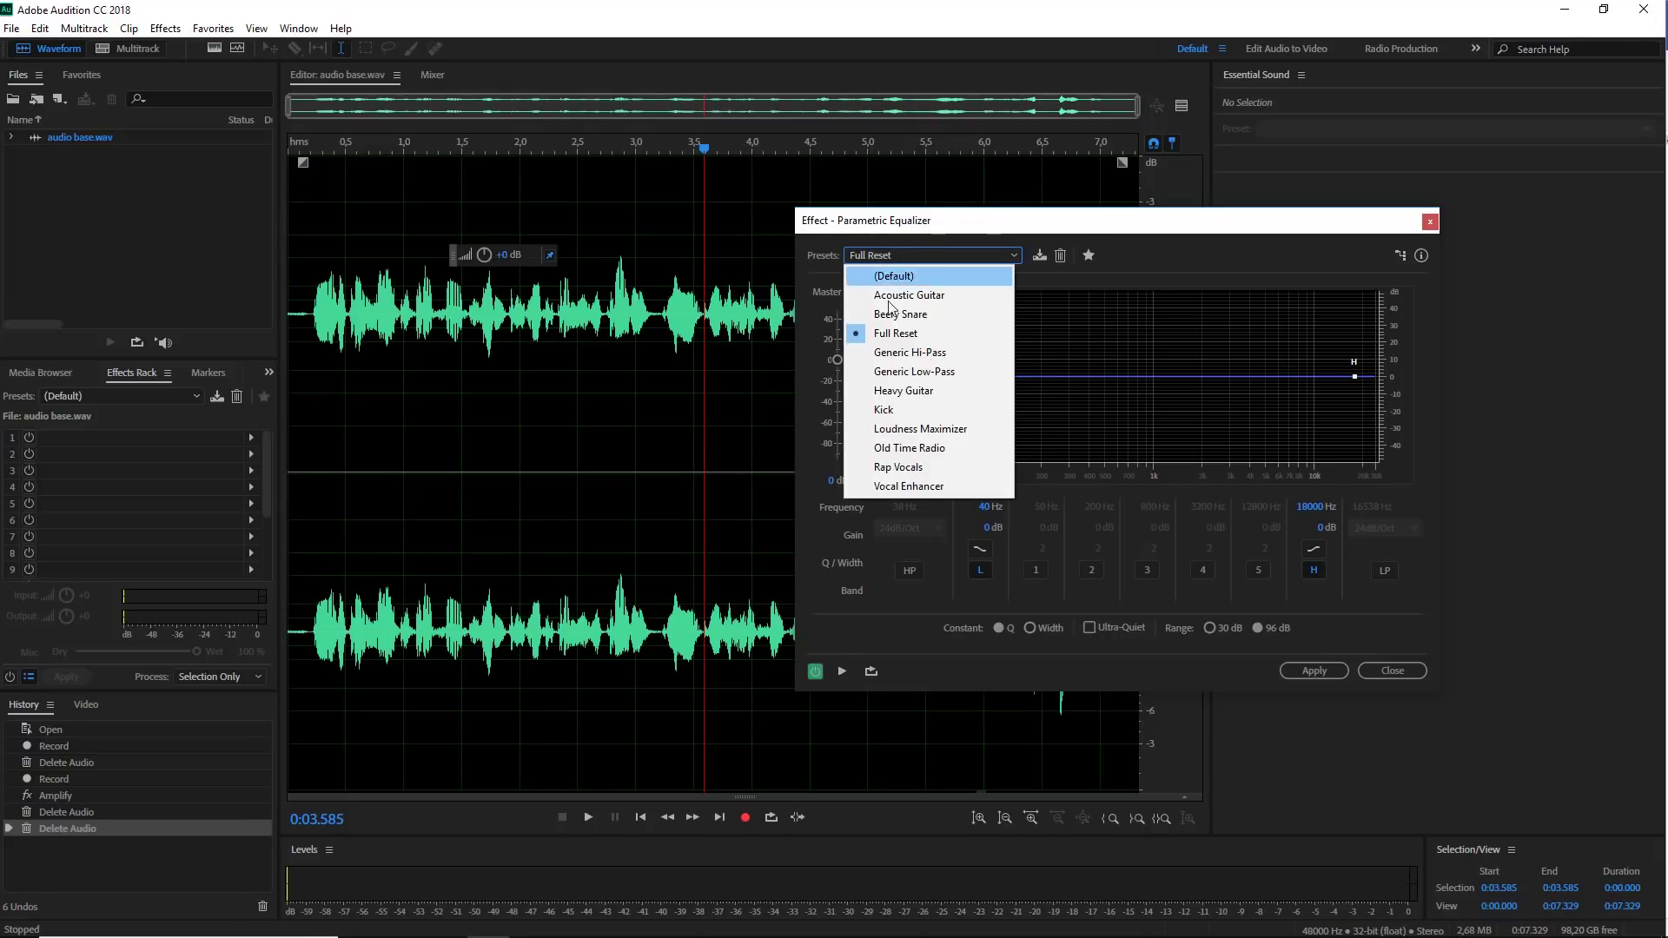
pyautogui.click(942, 450)
pyautogui.click(310, 369)
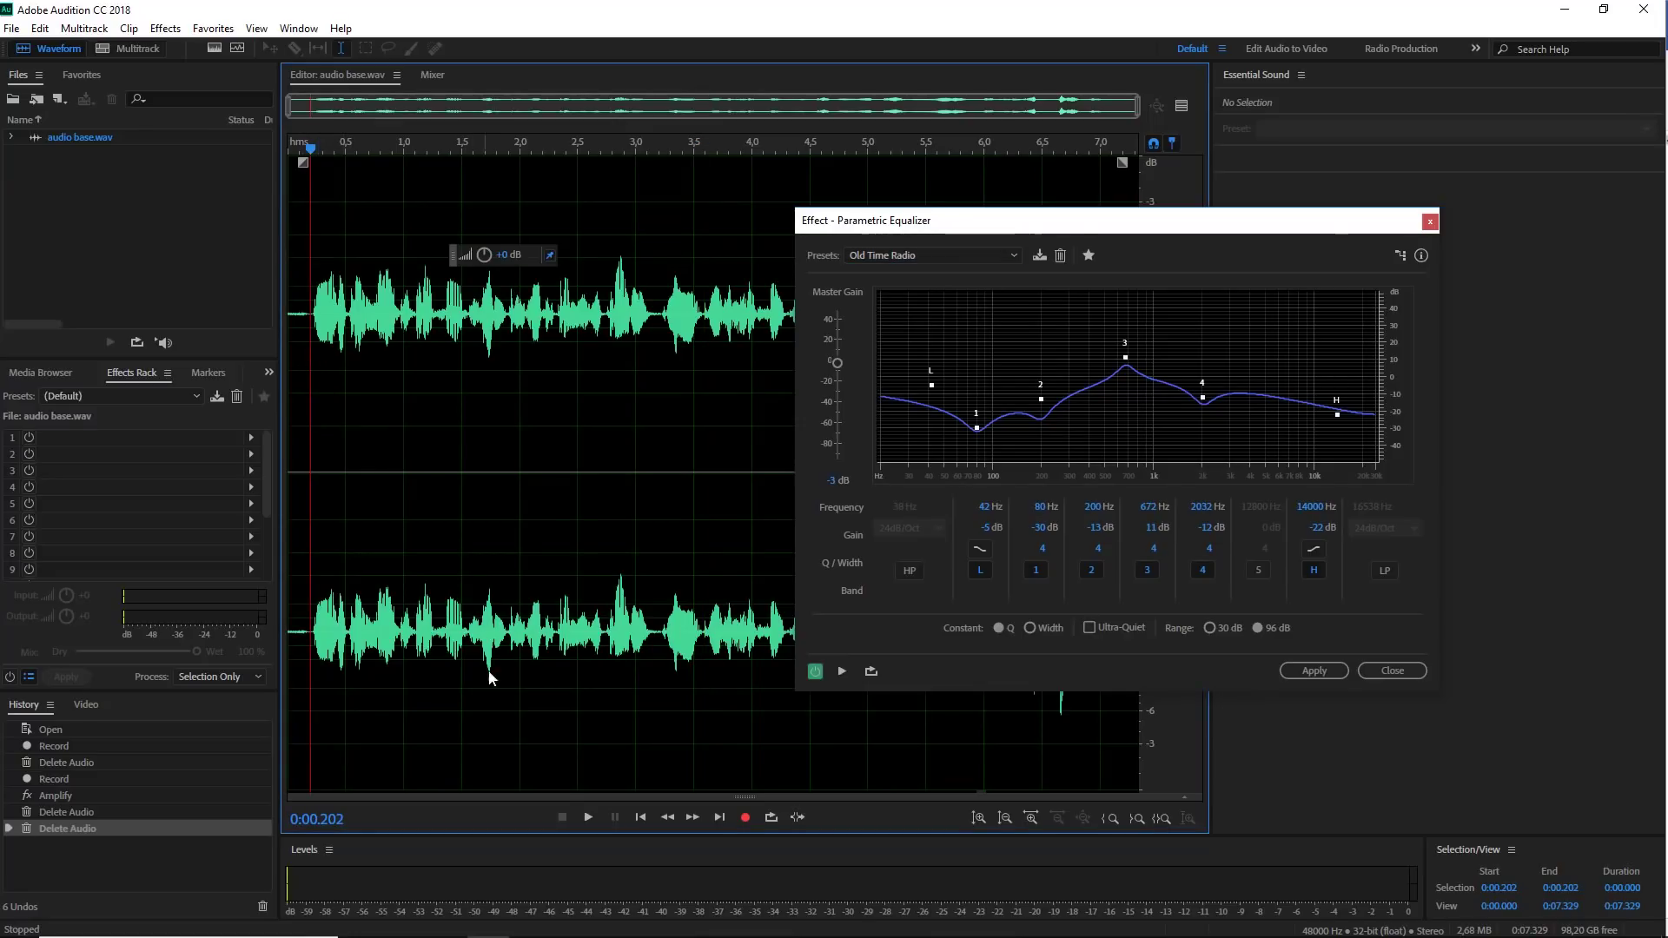
pyautogui.moveTo(484, 581); pyautogui.dragTo(588, 810)
pyautogui.press('Escape')
pyautogui.click(685, 69)
pyautogui.press('space')
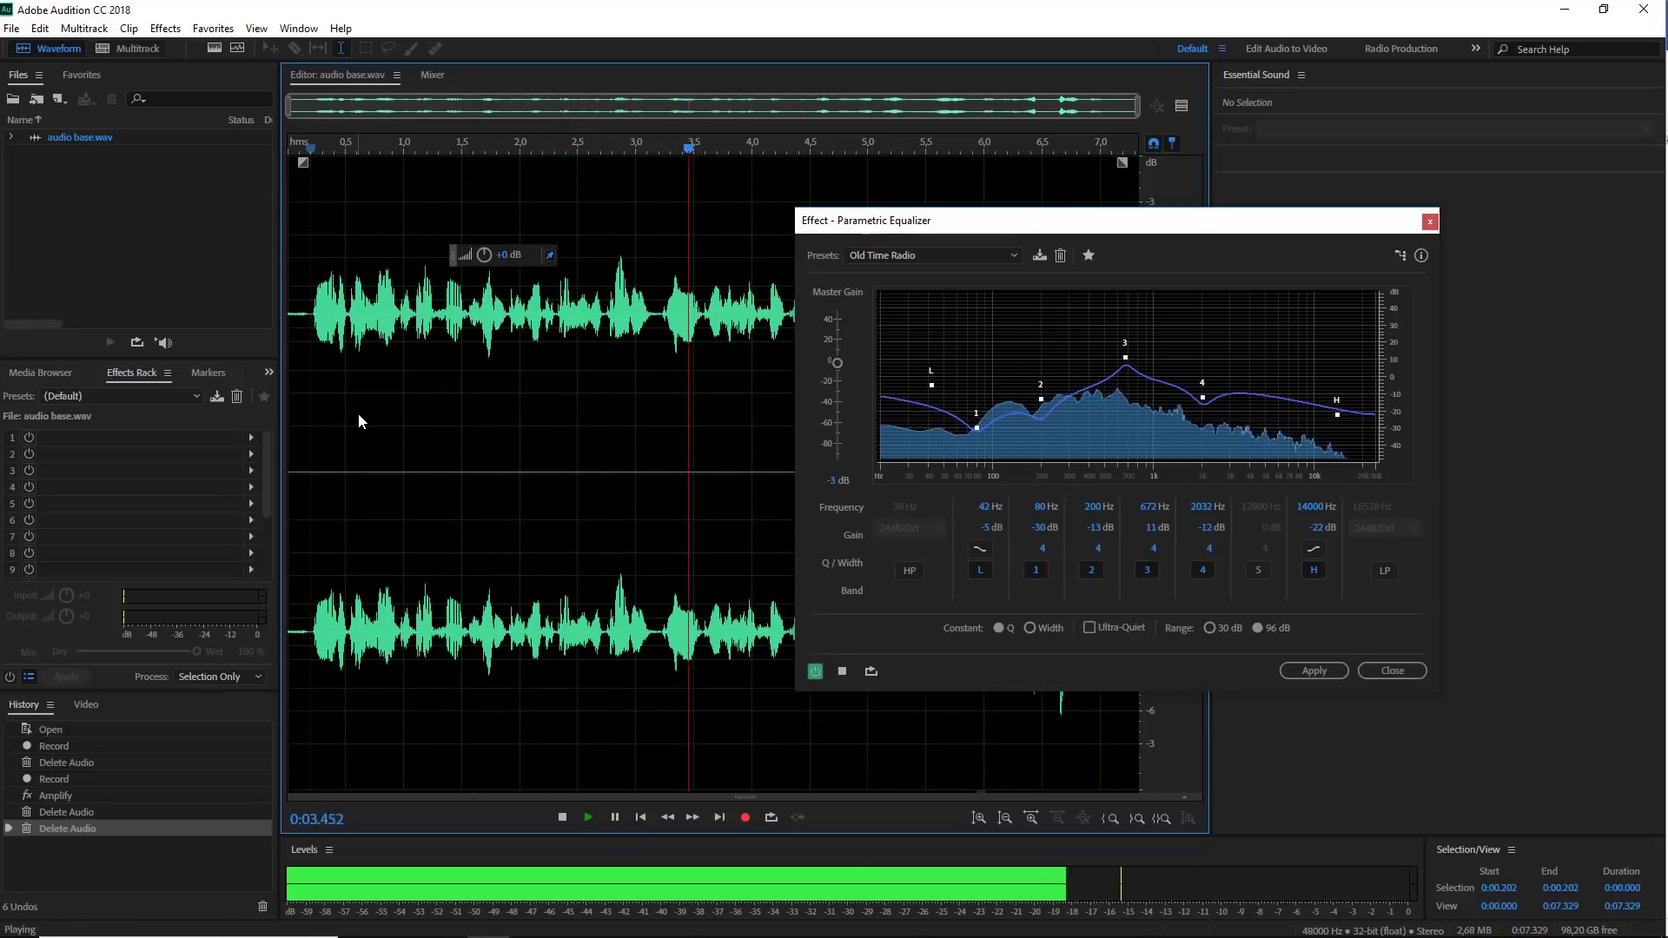
pyautogui.press('space')
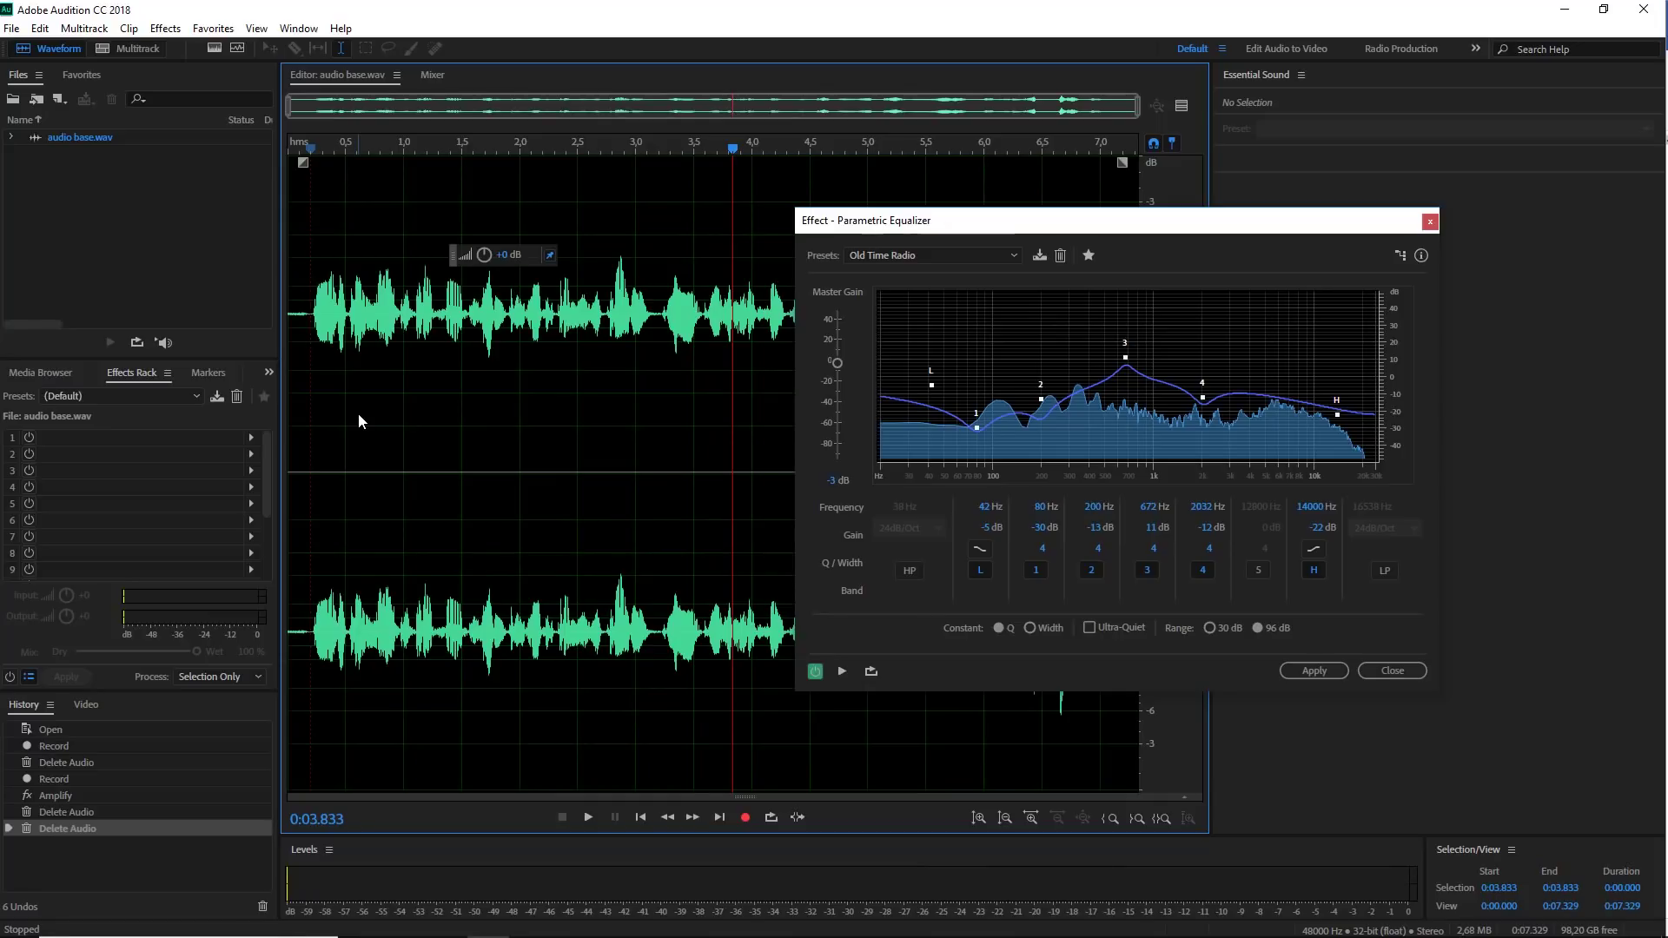
# Step: Load the Rap Vocals preset in the Parametric Equalizer and preview the recording from about 0.816 s
pyautogui.moveTo(1128, 228); pyautogui.dragTo(1178, 231)
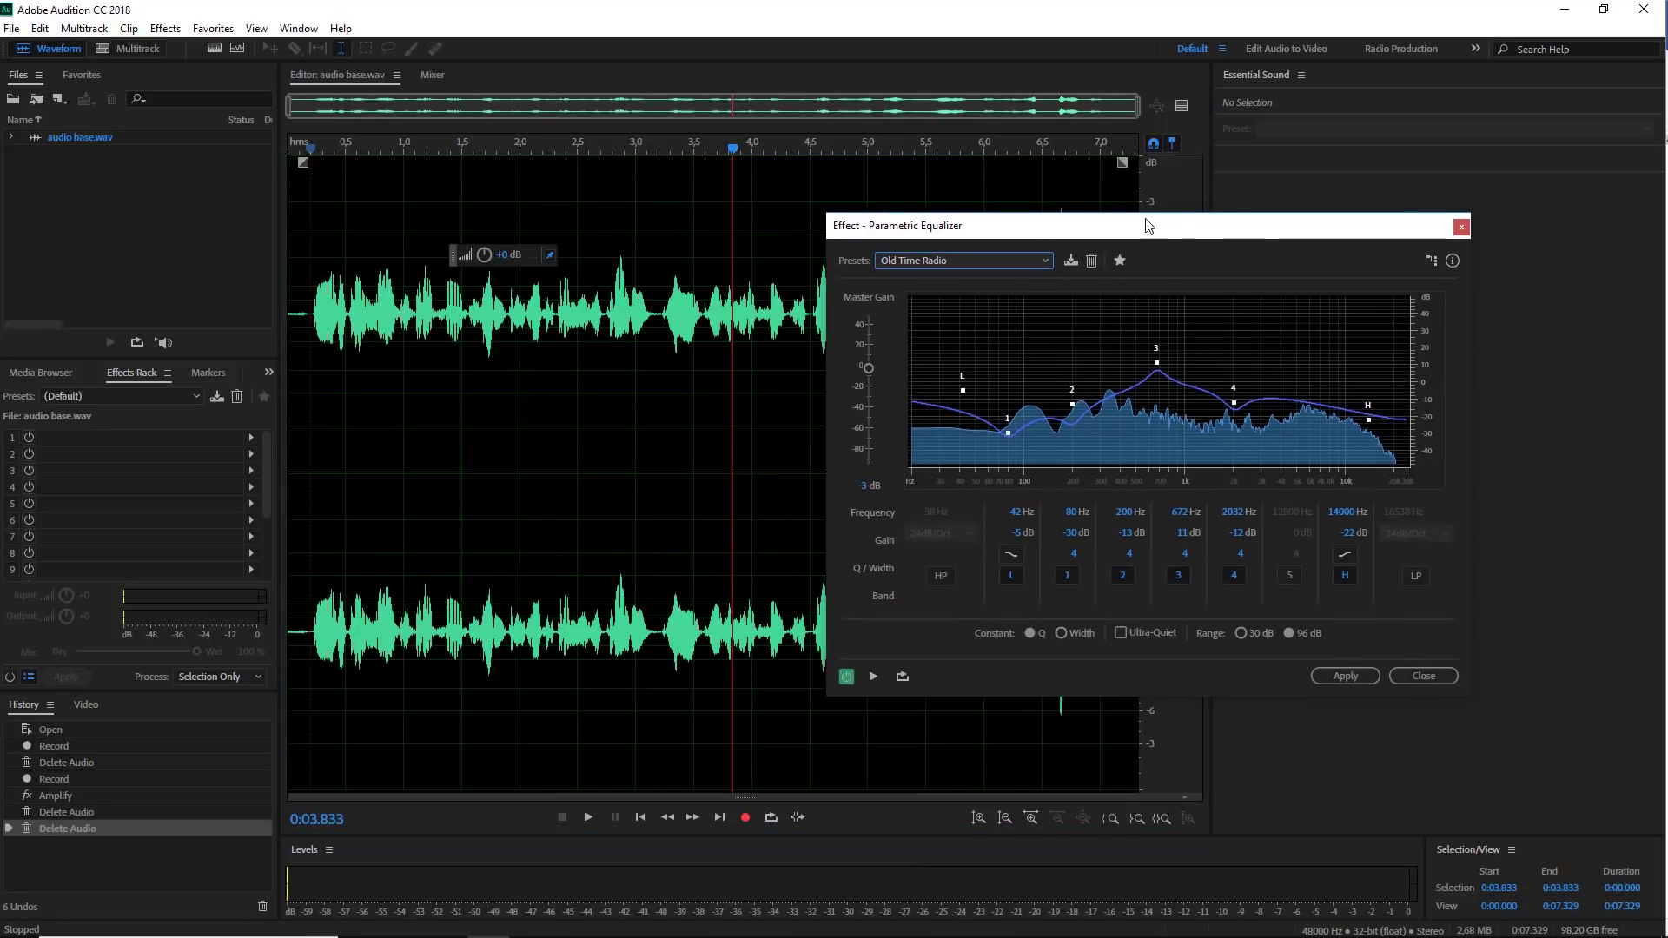
pyautogui.click(938, 260)
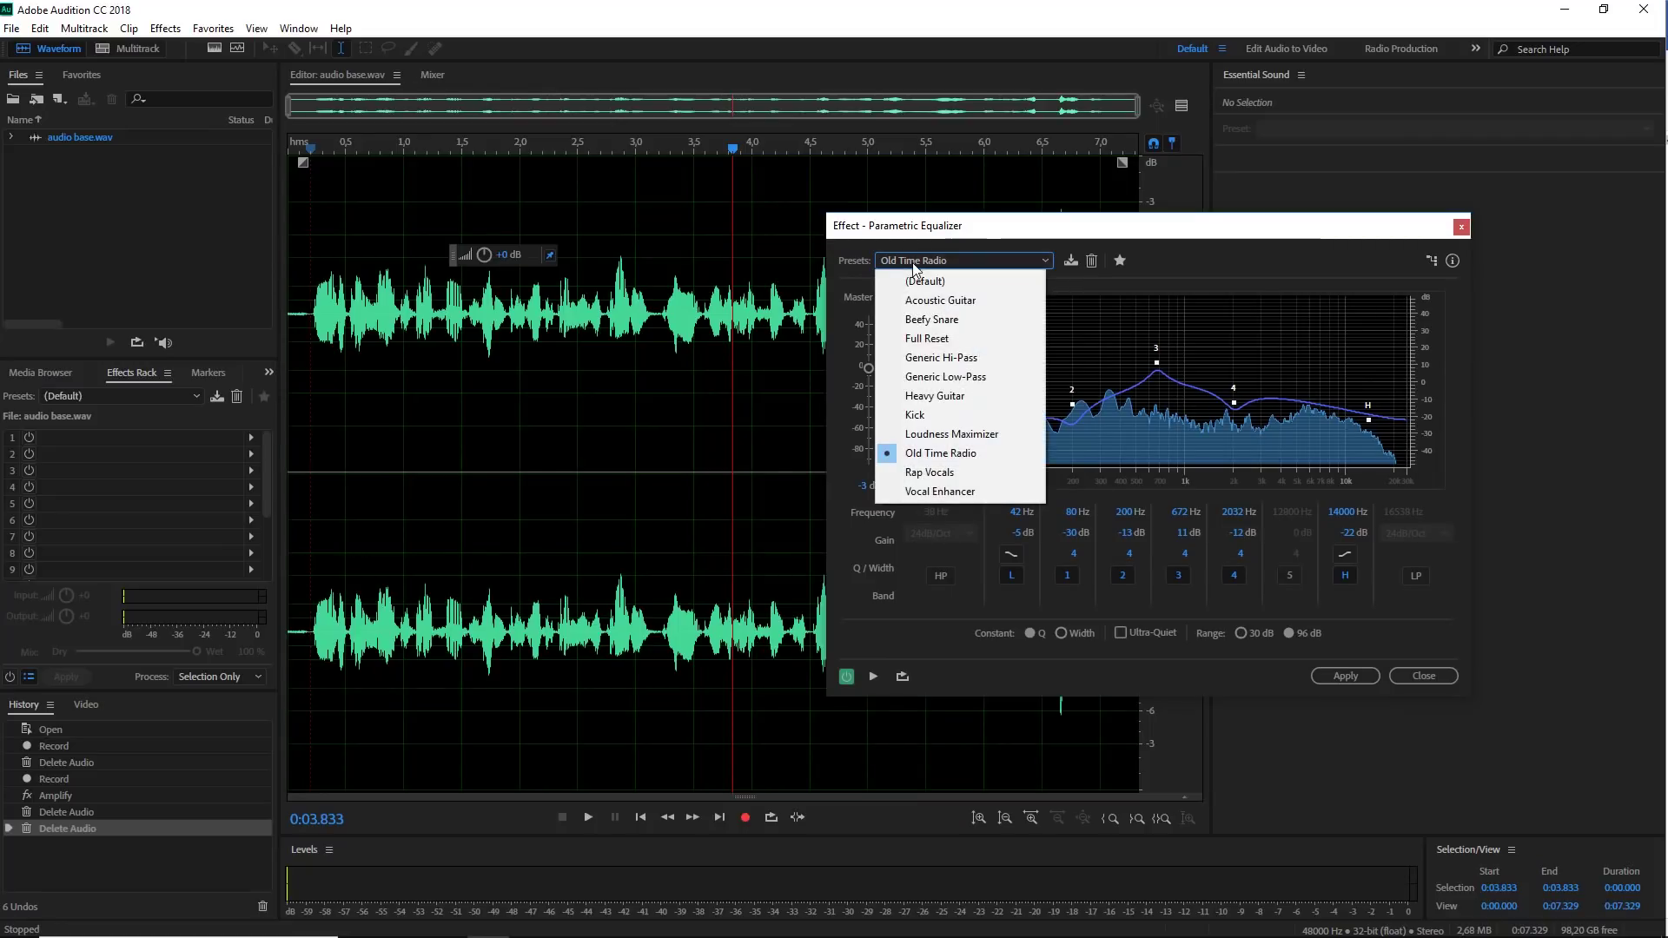
pyautogui.click(931, 472)
pyautogui.click(383, 323)
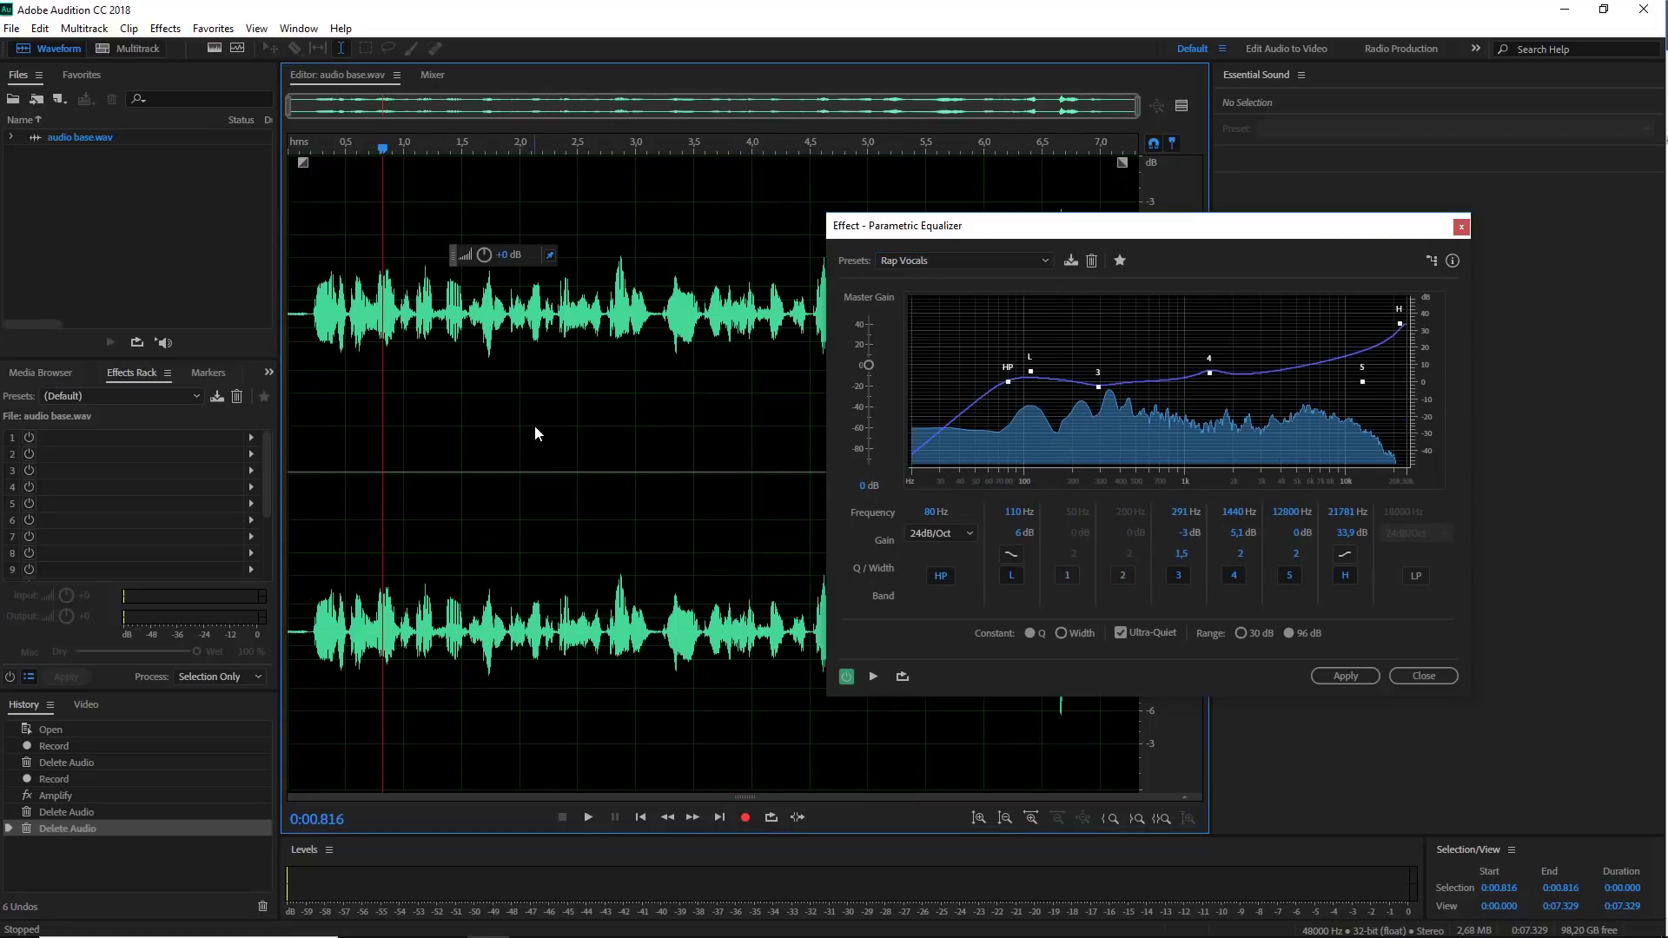
pyautogui.press('space')
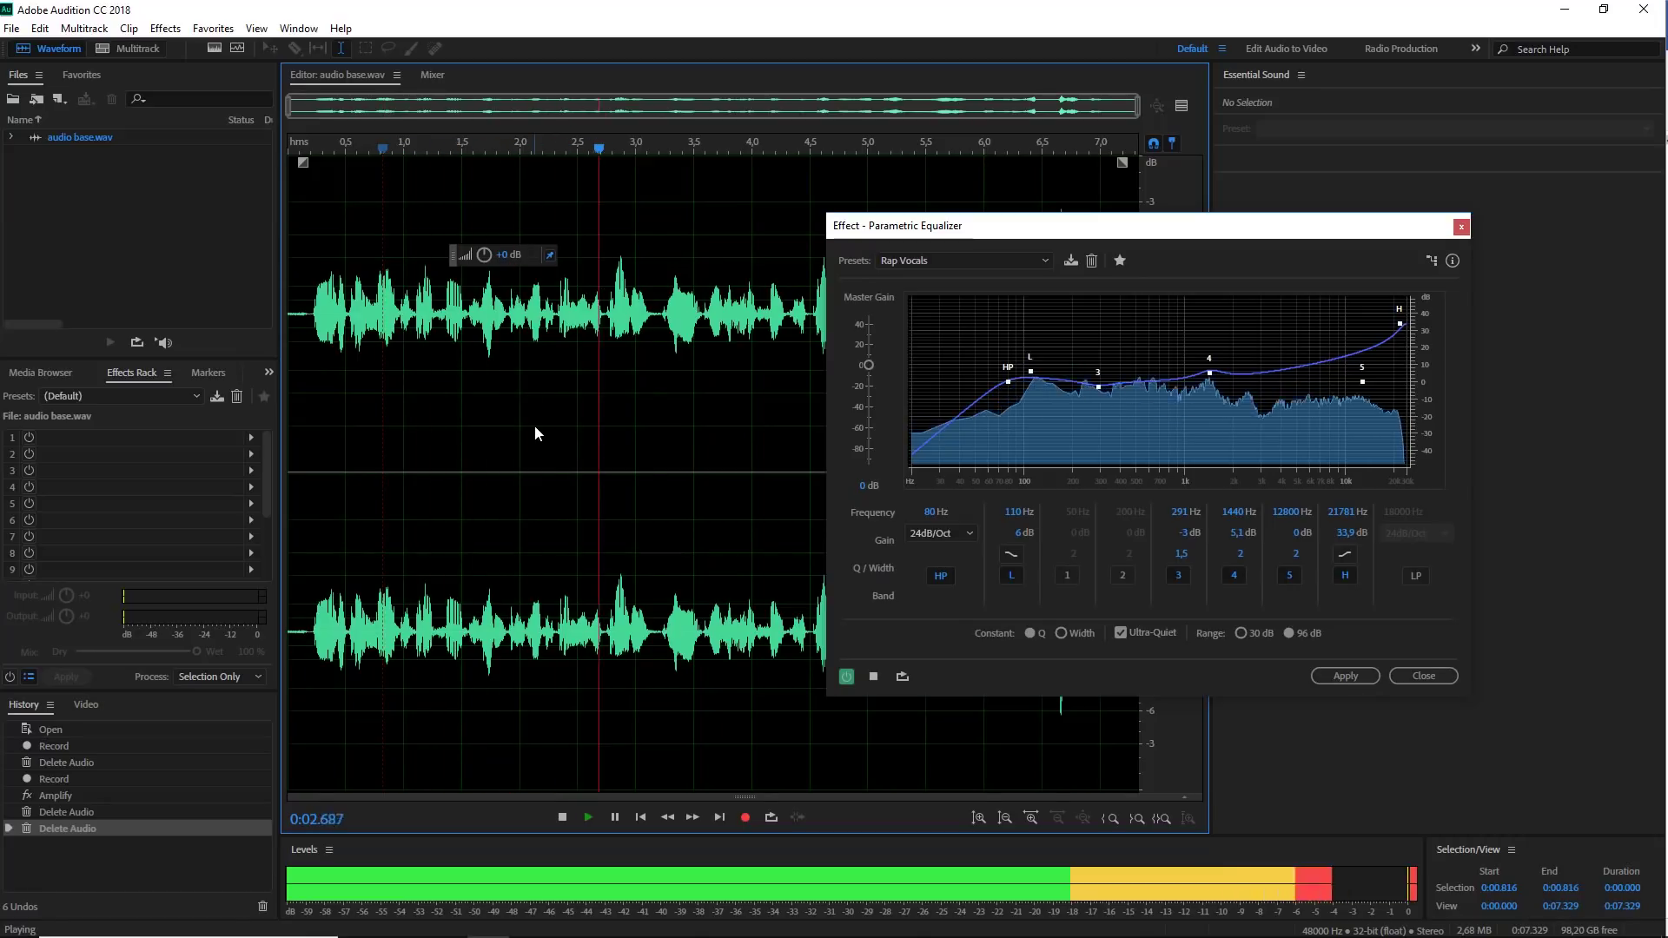
pyautogui.press('space')
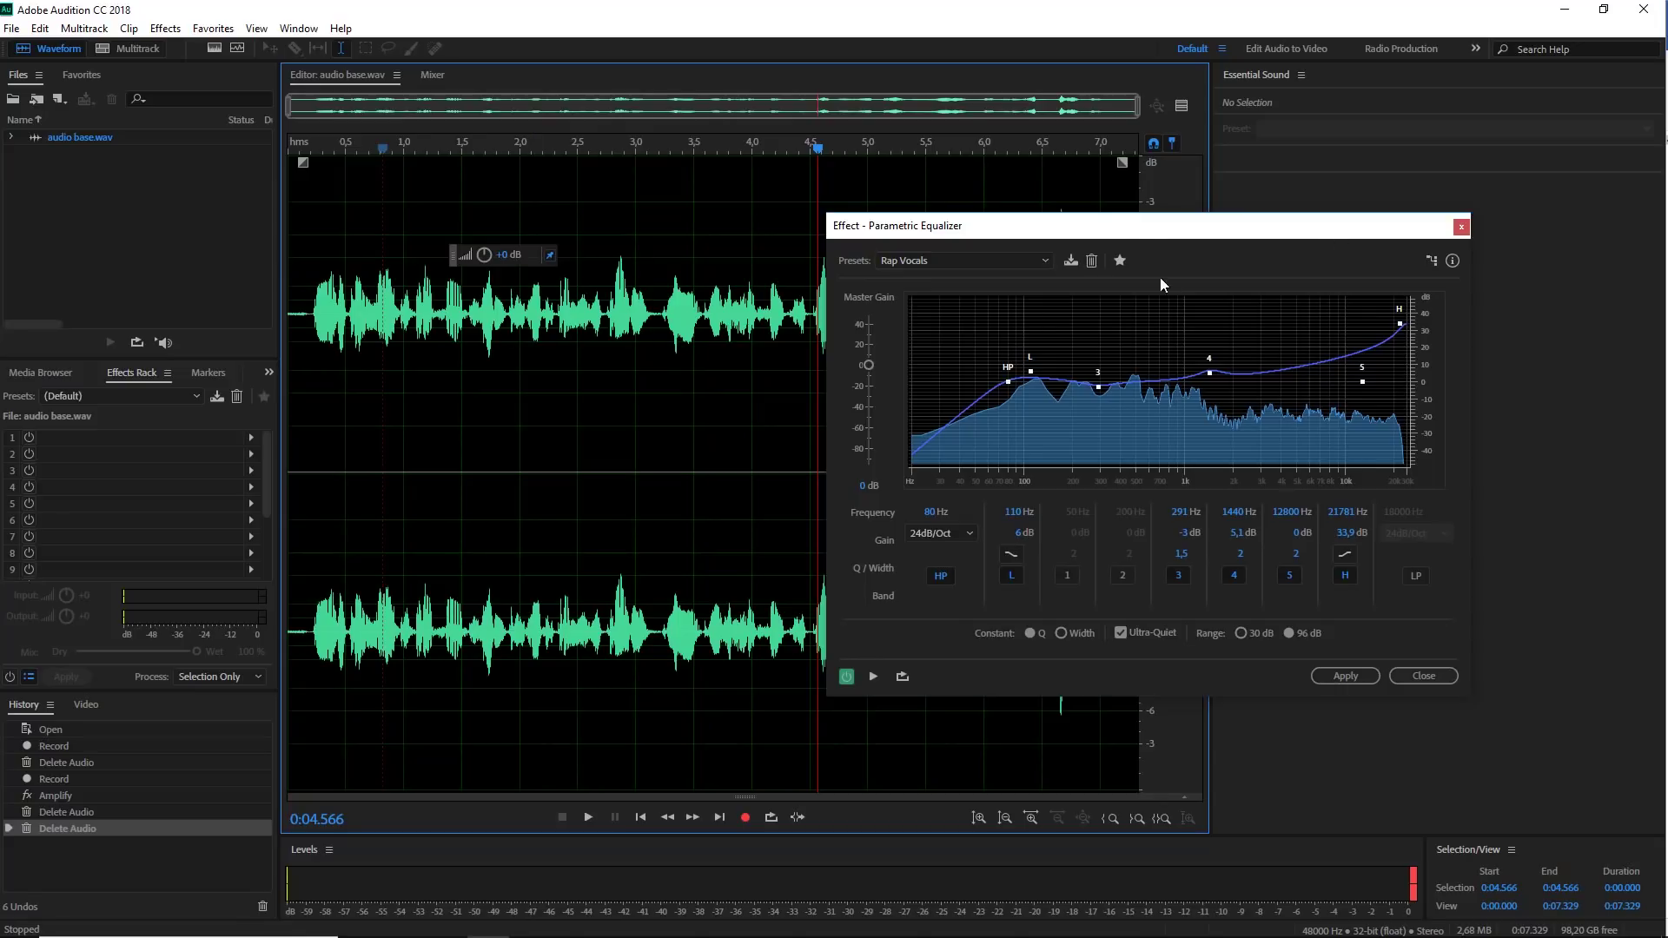
pyautogui.moveTo(1152, 233)
pyautogui.mouseDown()
pyautogui.moveTo(1197, 235)
pyautogui.moveTo(1126, 224)
pyautogui.mouseUp()
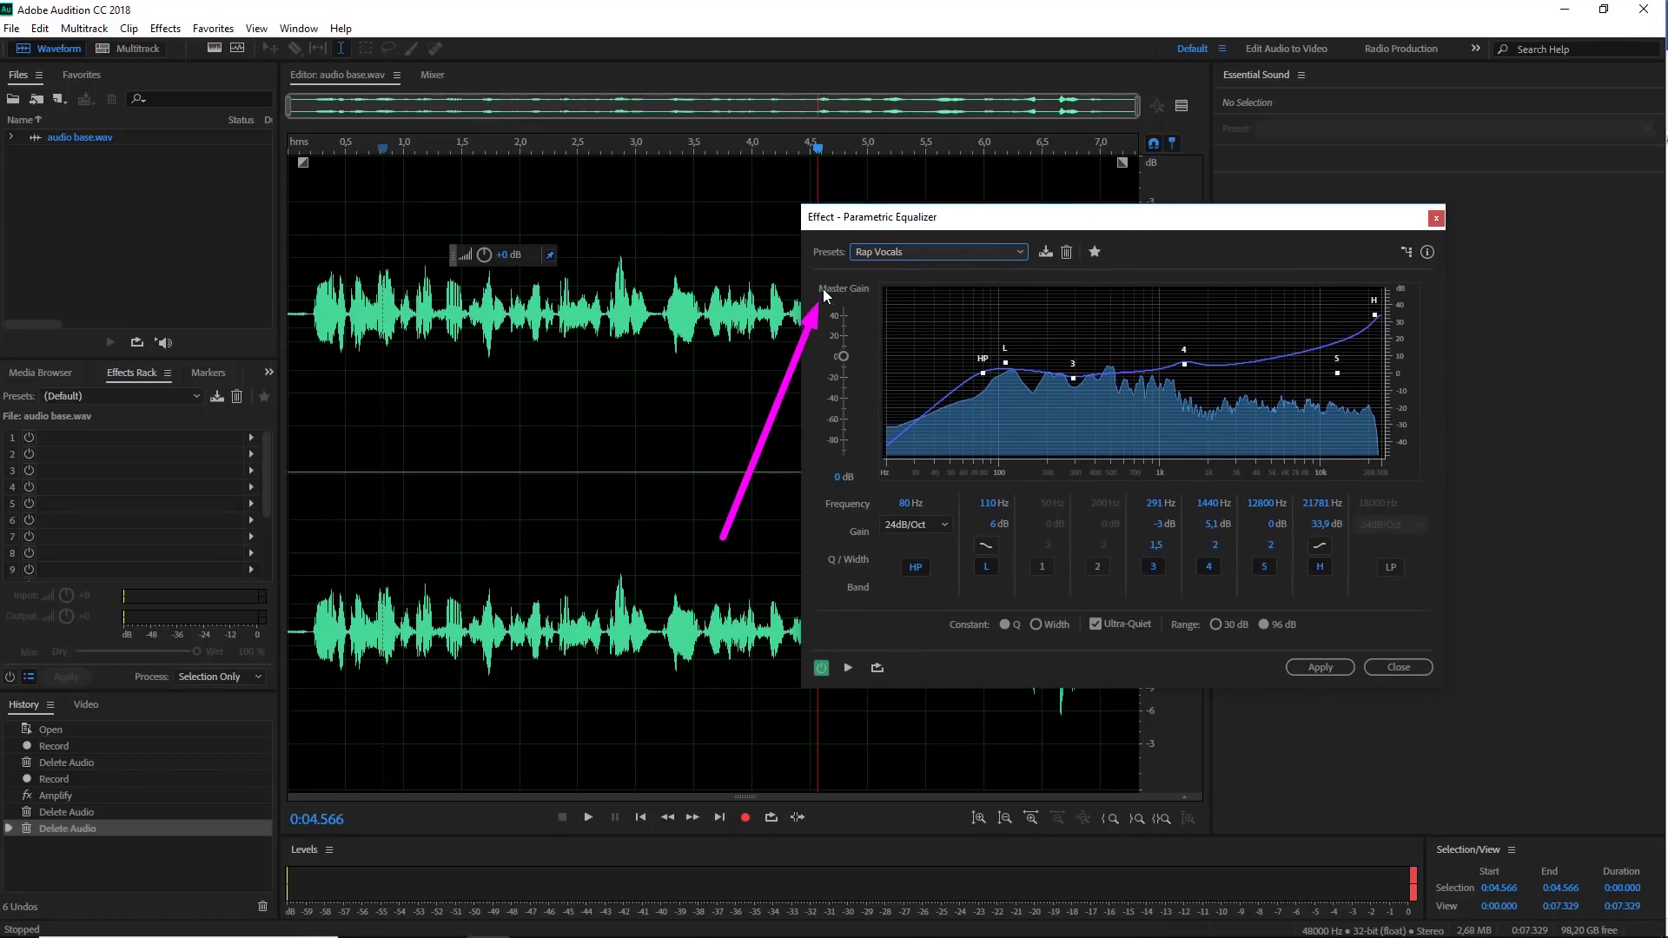
pyautogui.click(883, 252)
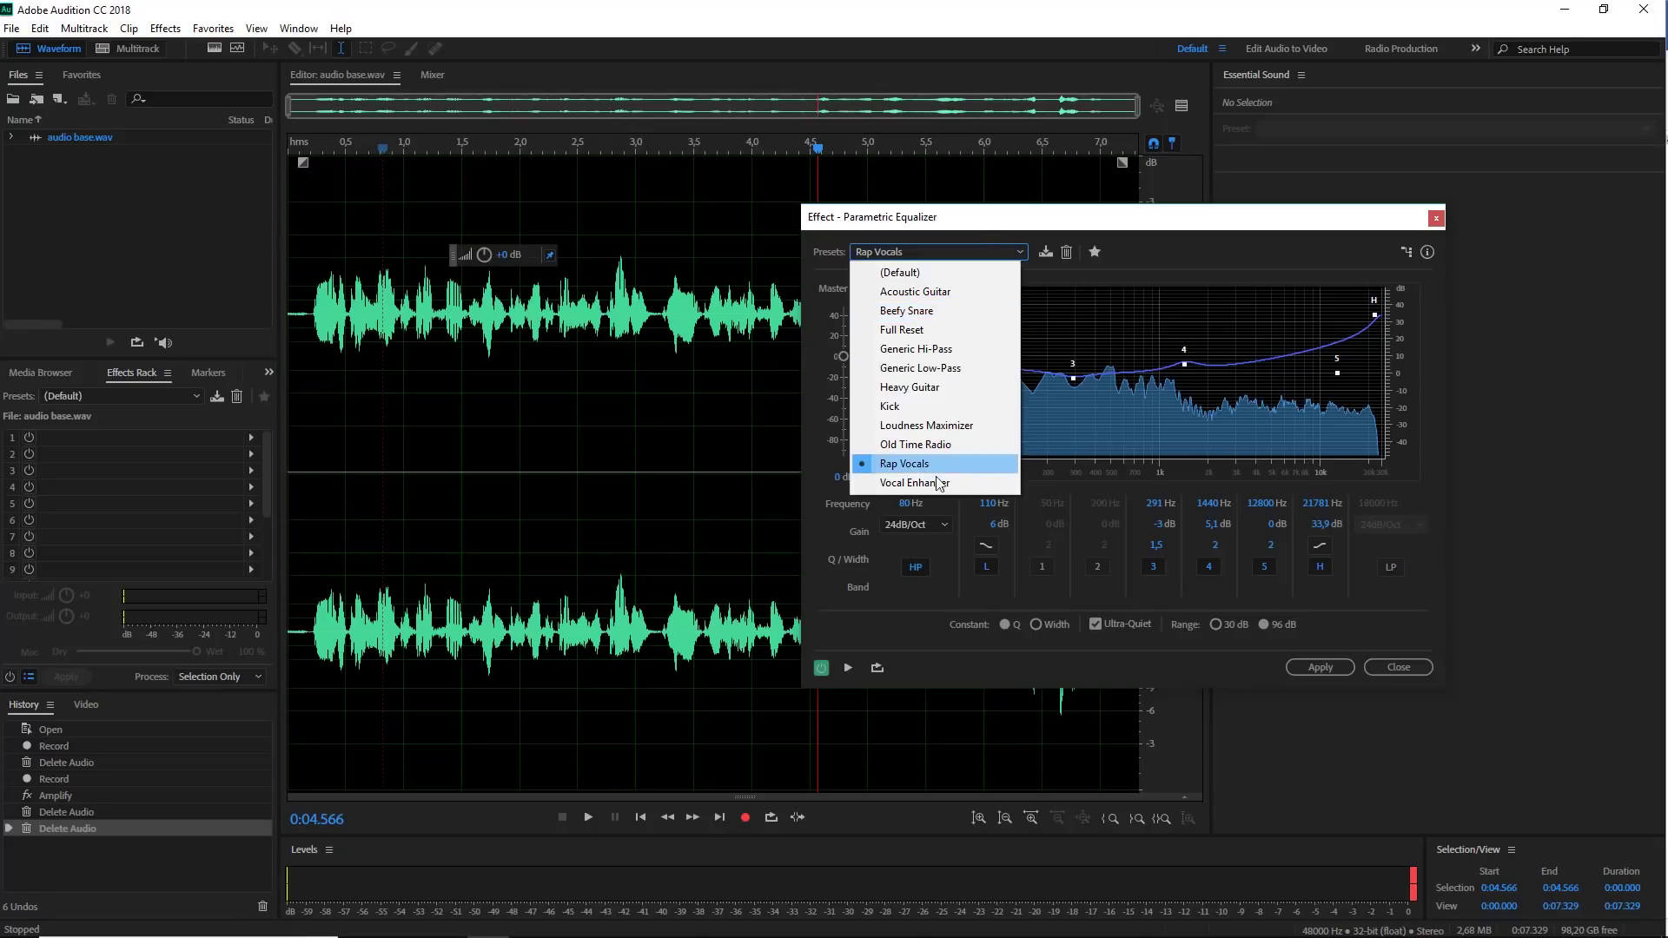
pyautogui.click(995, 223)
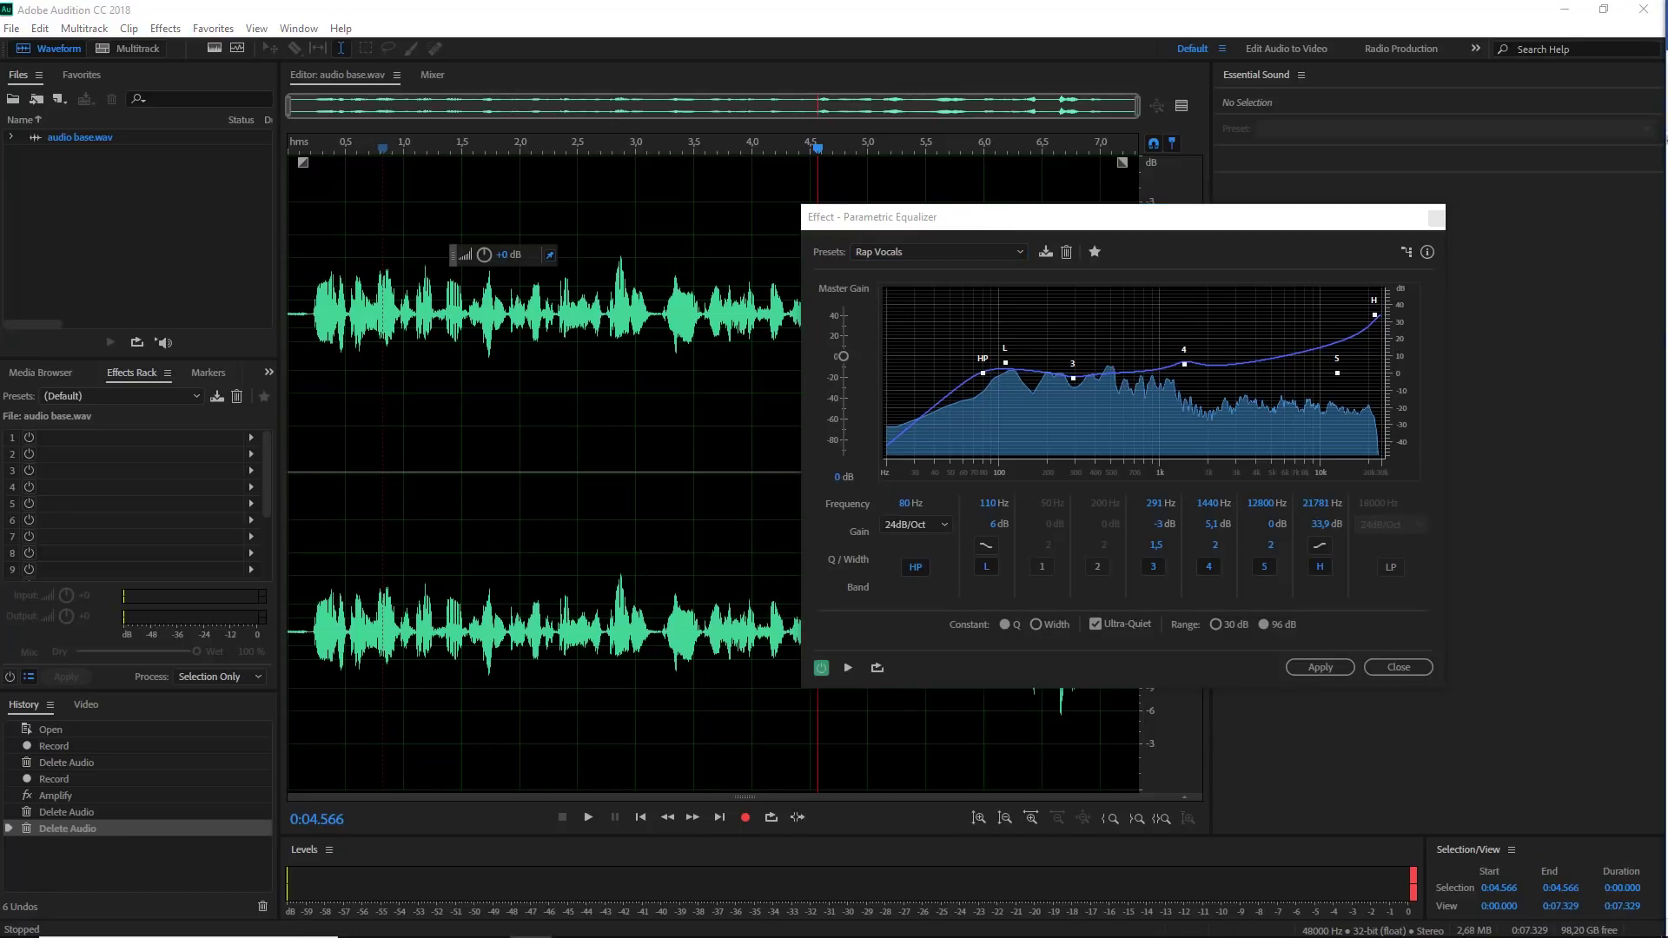
pyautogui.click(1172, 217)
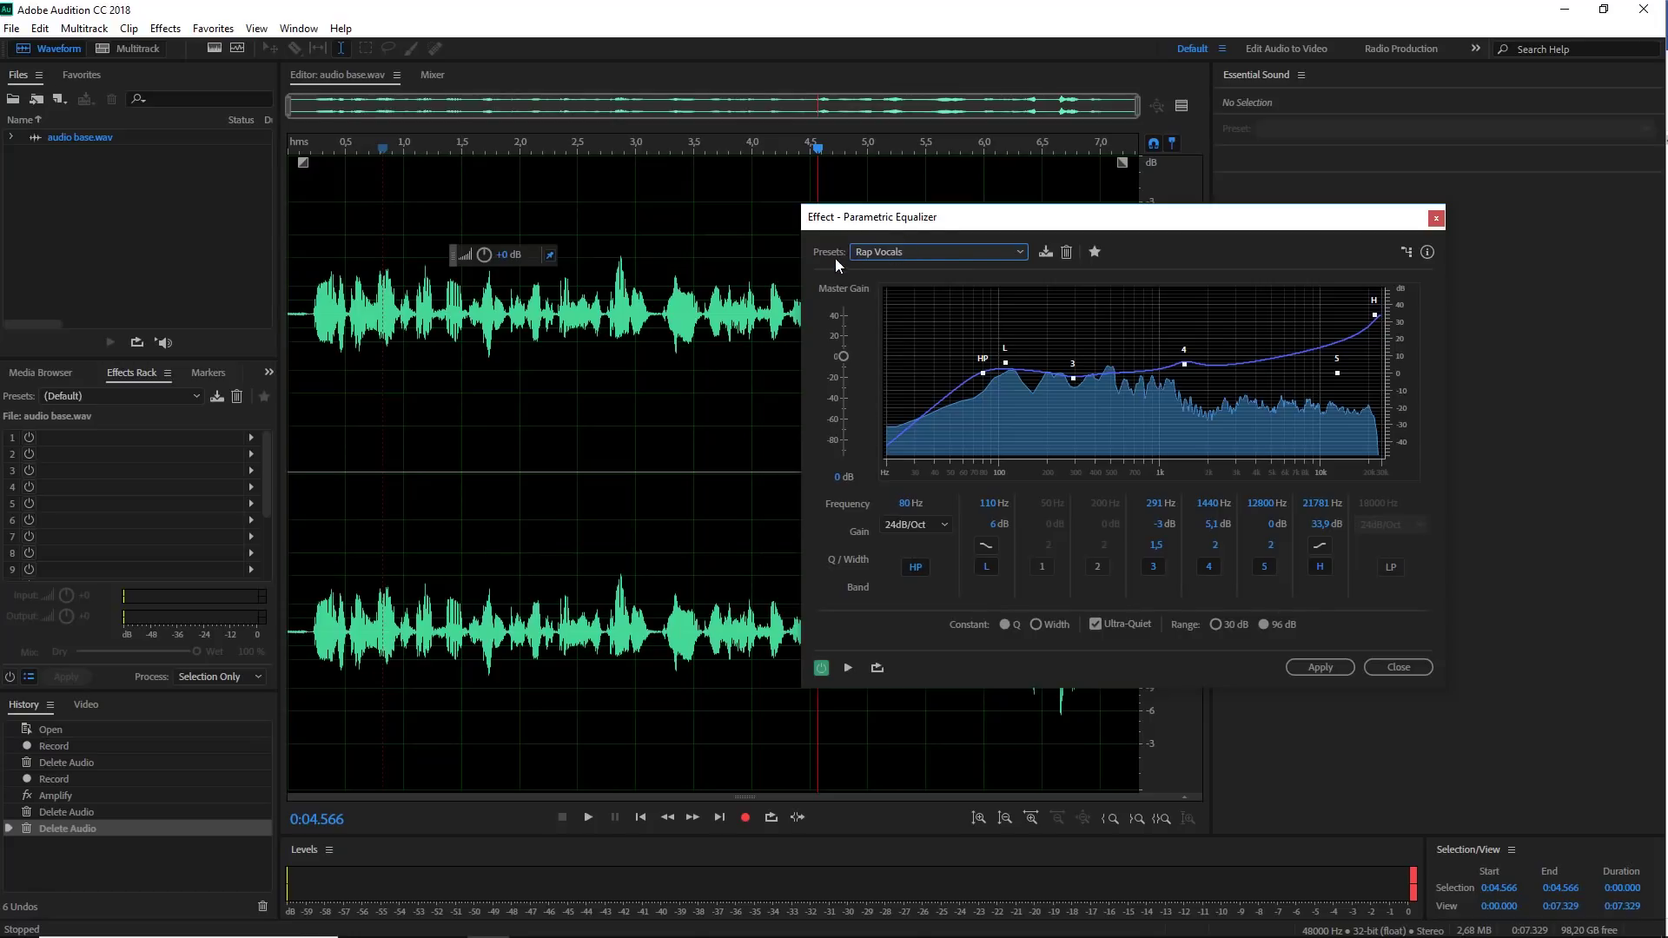
# Step: Flatten the equalizer curve by loading the Full Reset preset
pyautogui.click(877, 254)
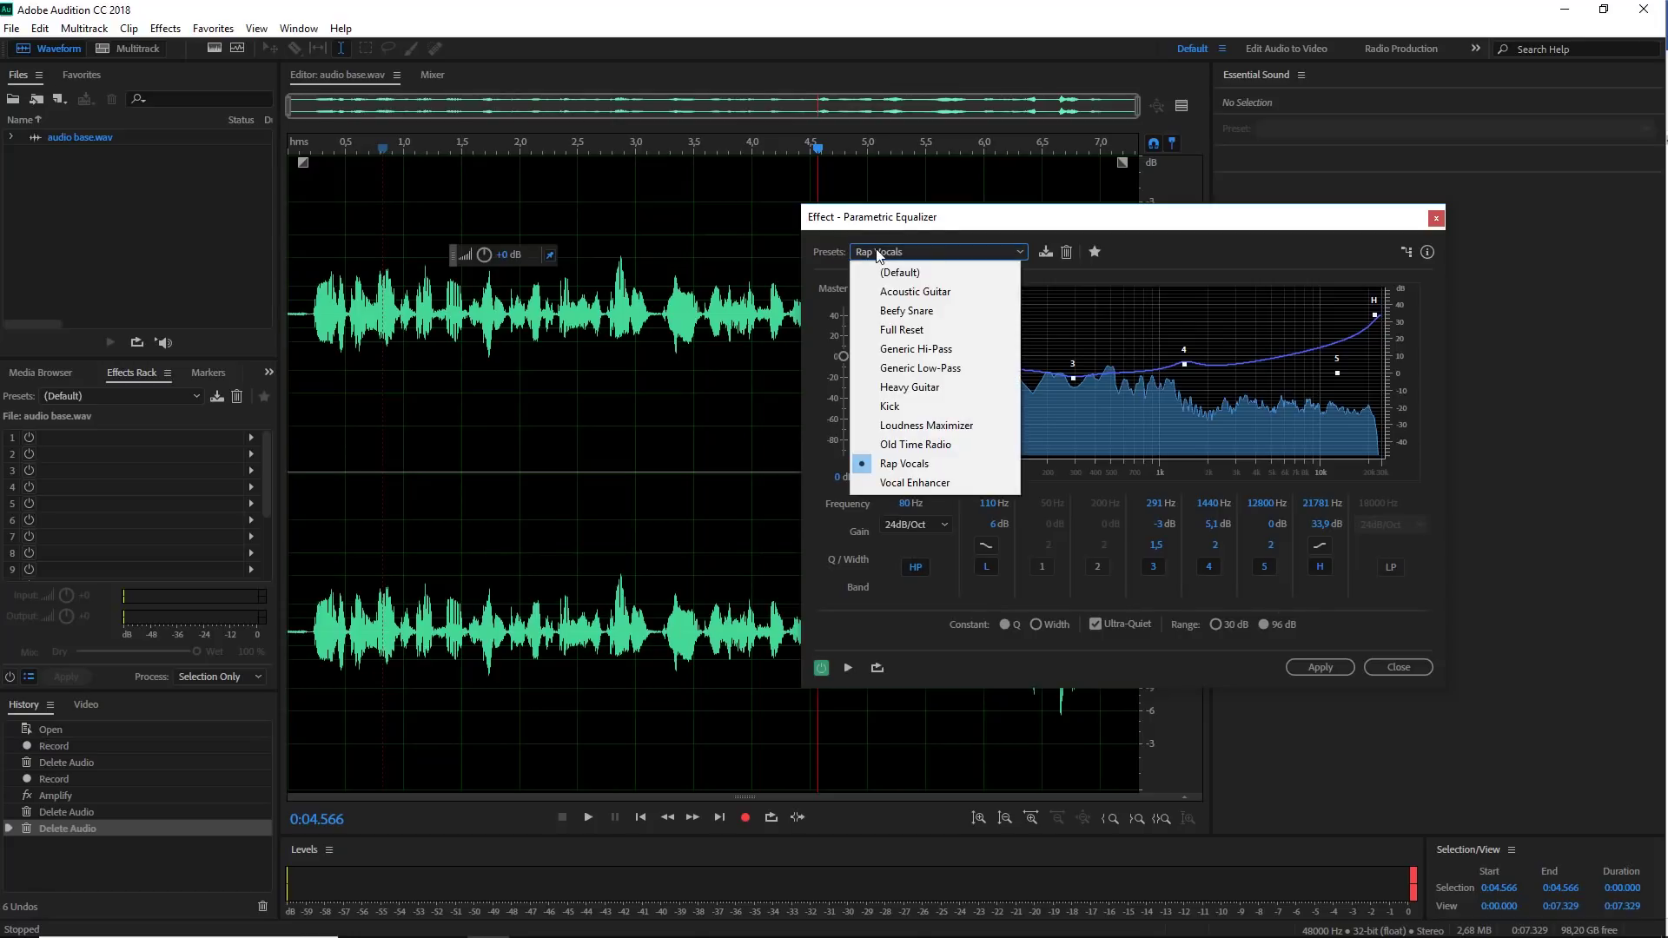
pyautogui.click(921, 331)
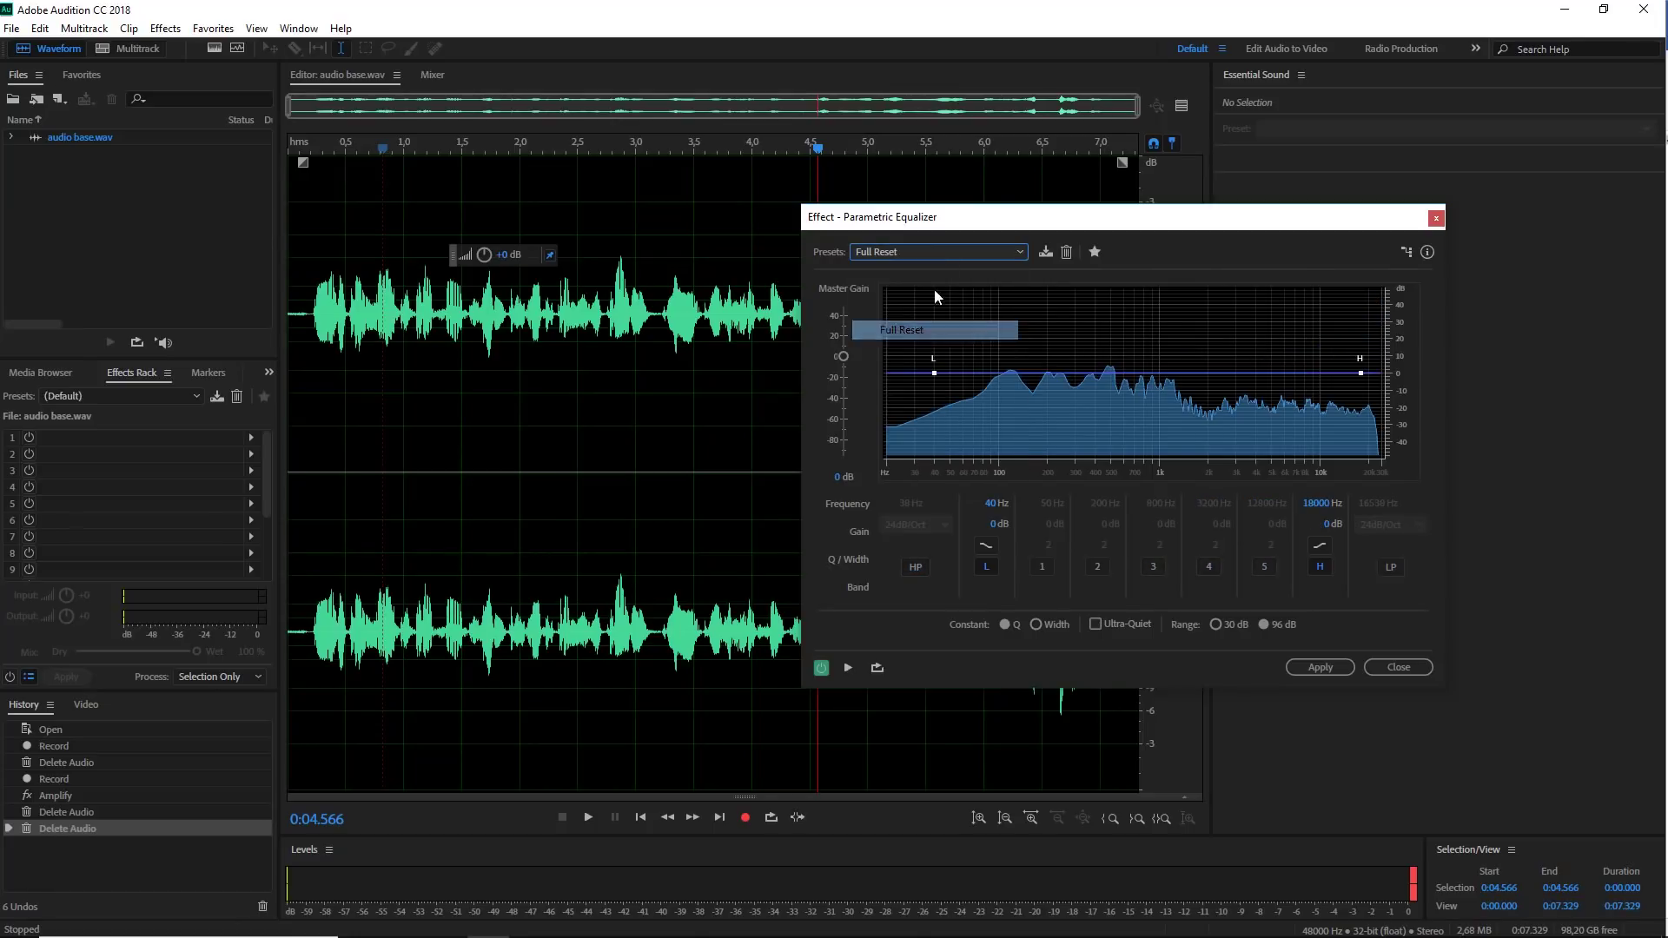
pyautogui.moveTo(986, 224); pyautogui.dragTo(1112, 248)
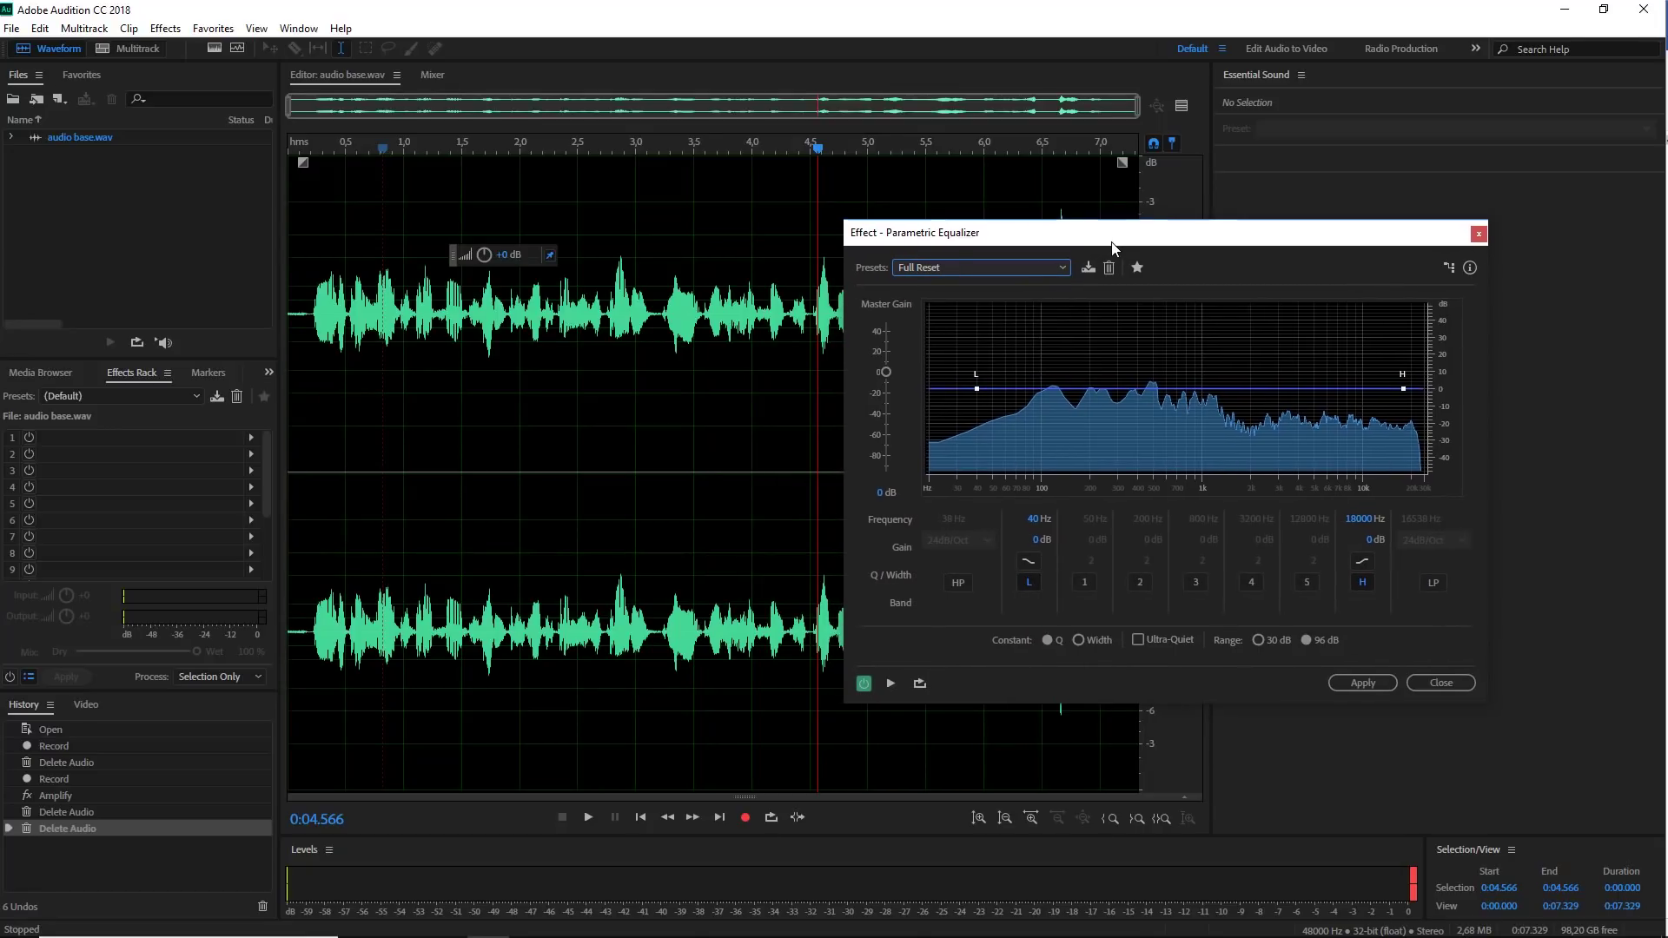
pyautogui.moveTo(1125, 234); pyautogui.dragTo(1134, 234)
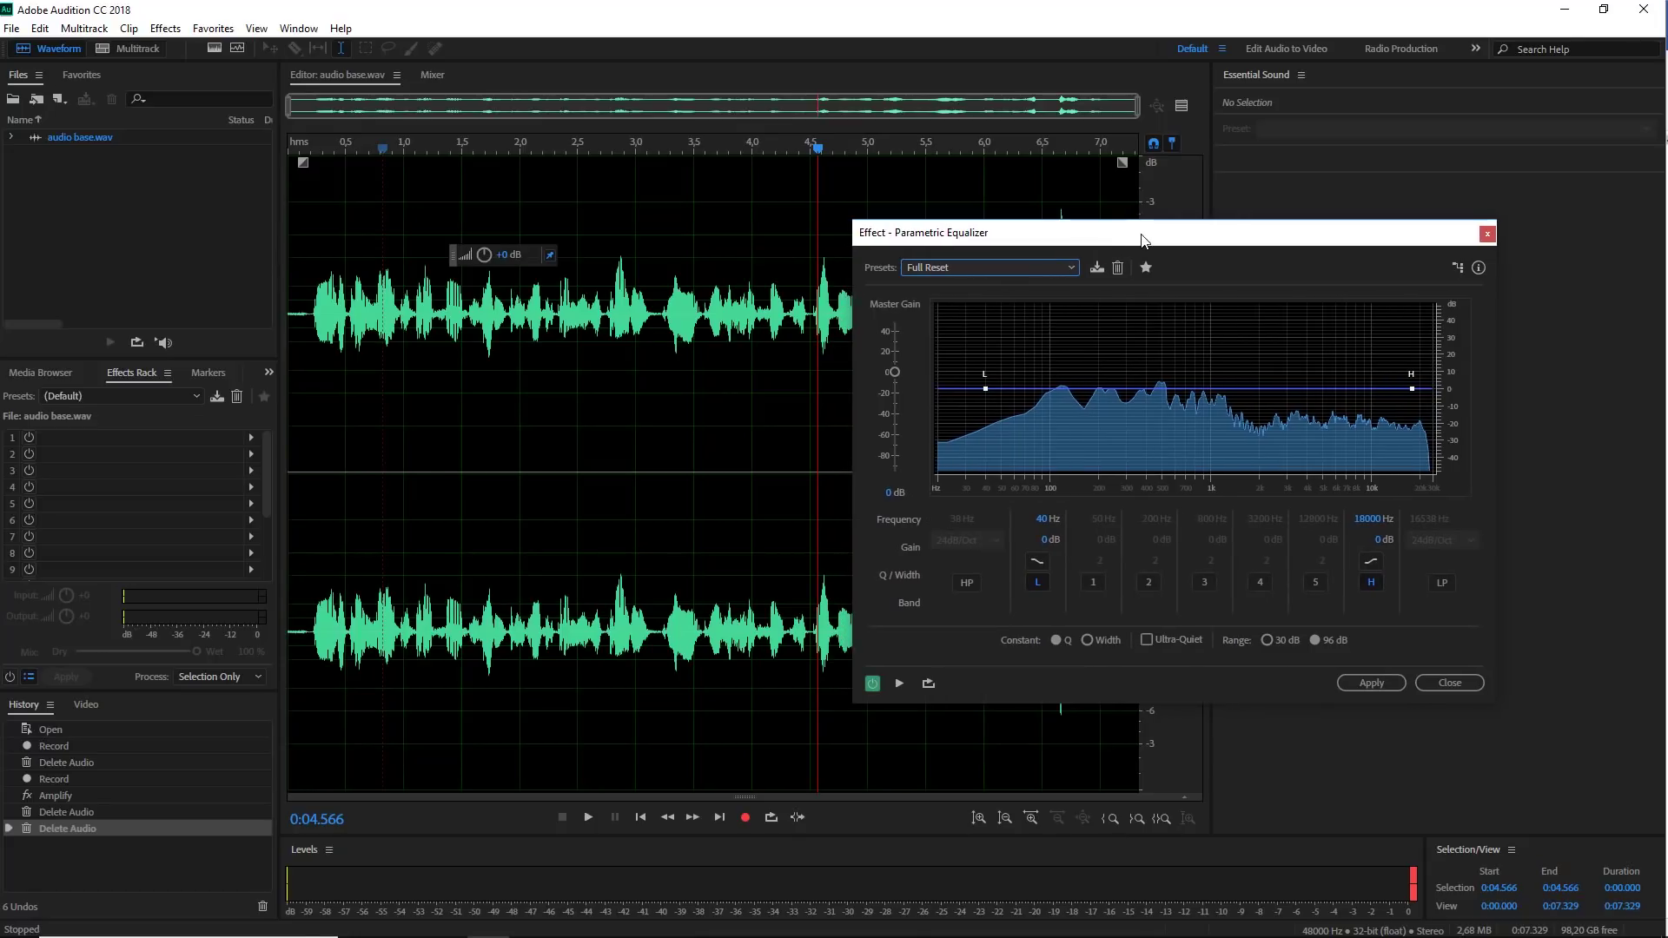
pyautogui.moveTo(1144, 234); pyautogui.dragTo(1194, 235)
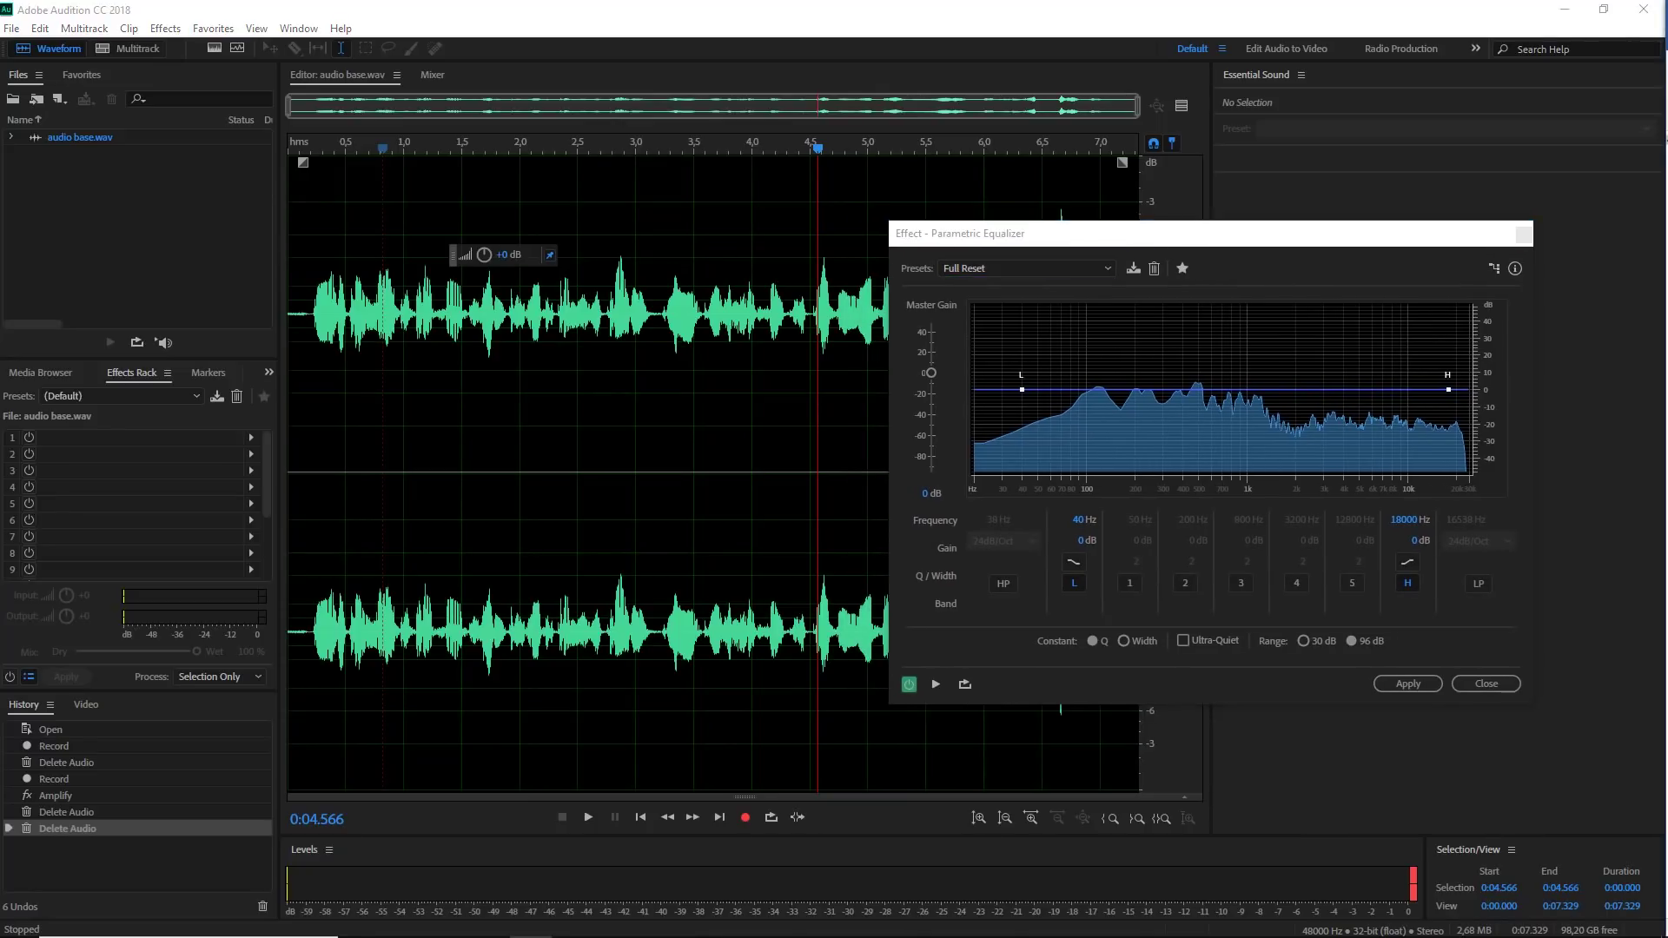
# Step: Move the equalizer's low shelf point (L) to 64 Hz with a gain of -1 dB
pyautogui.click(1221, 237)
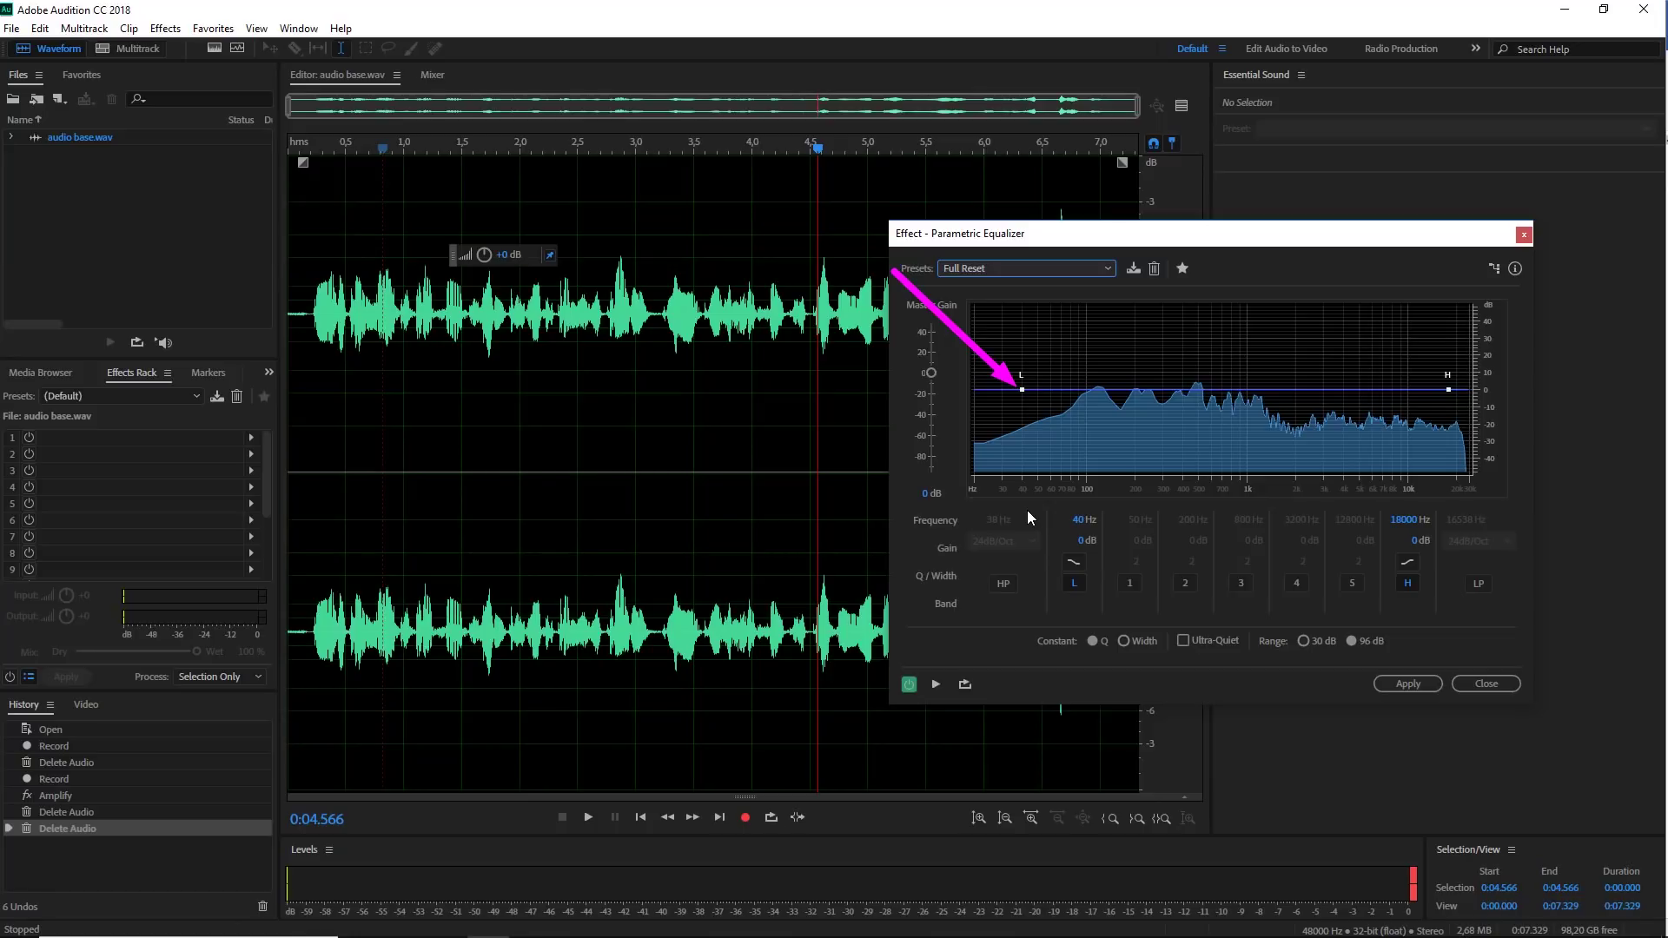
pyautogui.moveTo(1022, 390)
pyautogui.mouseDown()
pyautogui.moveTo(1025, 404)
pyautogui.moveTo(1025, 328)
pyautogui.moveTo(1026, 439)
pyautogui.moveTo(1034, 327)
pyautogui.moveTo(1029, 456)
pyautogui.moveTo(1029, 324)
pyautogui.moveTo(1029, 439)
pyautogui.moveTo(1030, 403)
pyautogui.moveTo(1032, 419)
pyautogui.mouseUp()
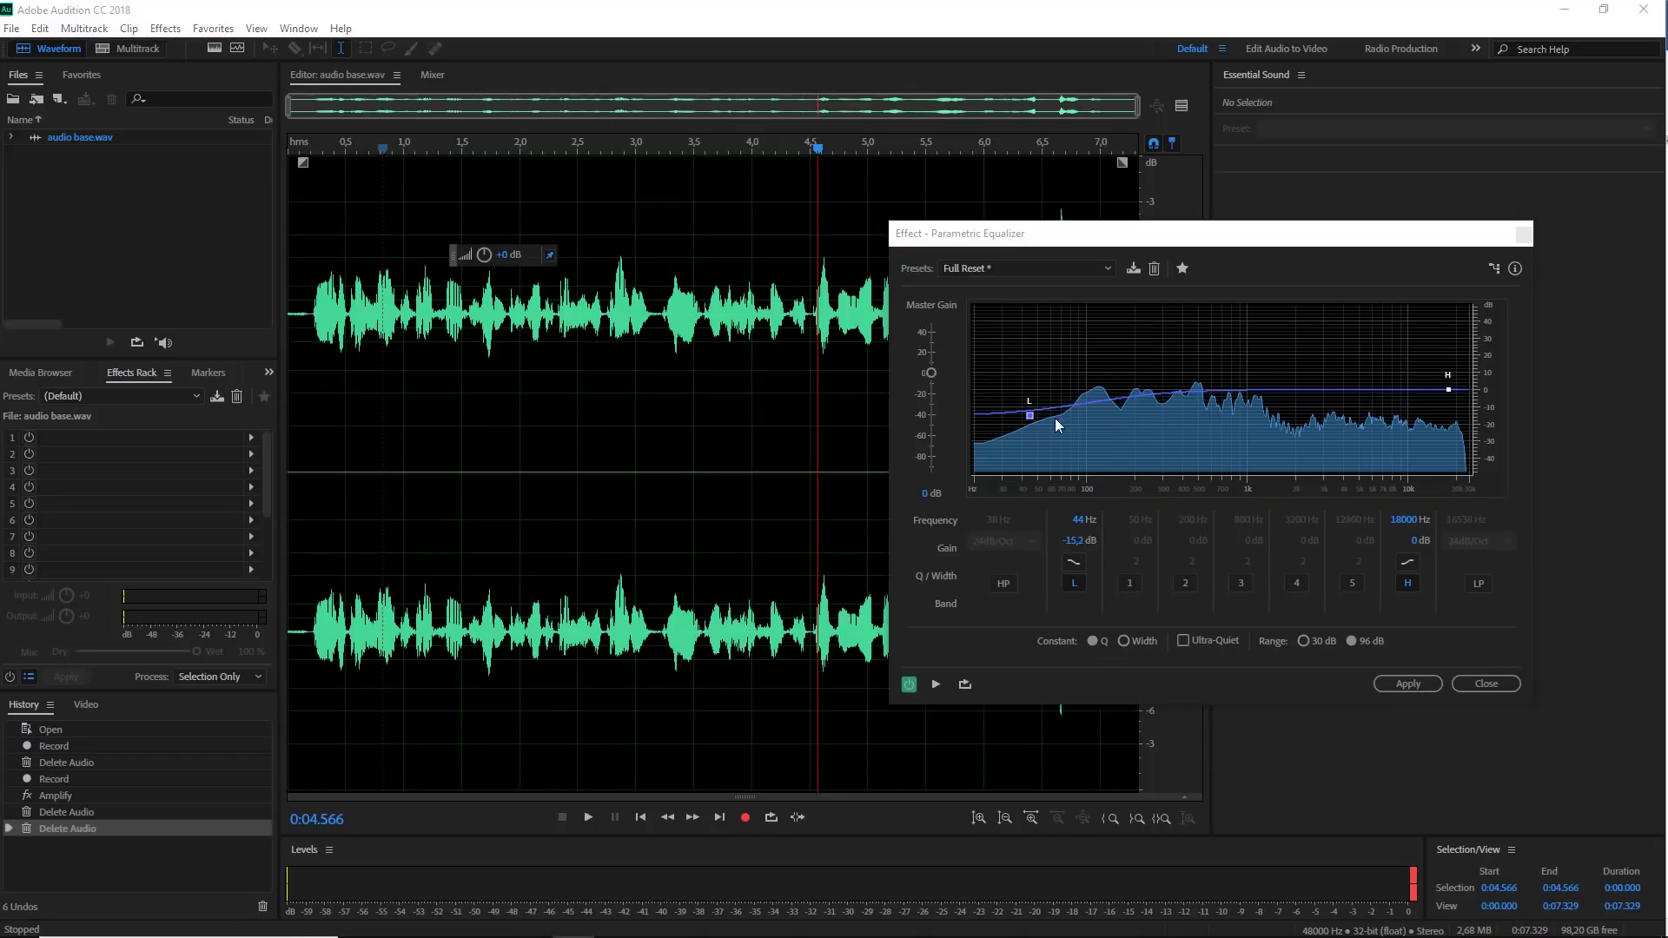
pyautogui.moveTo(1029, 417); pyautogui.dragTo(1056, 392)
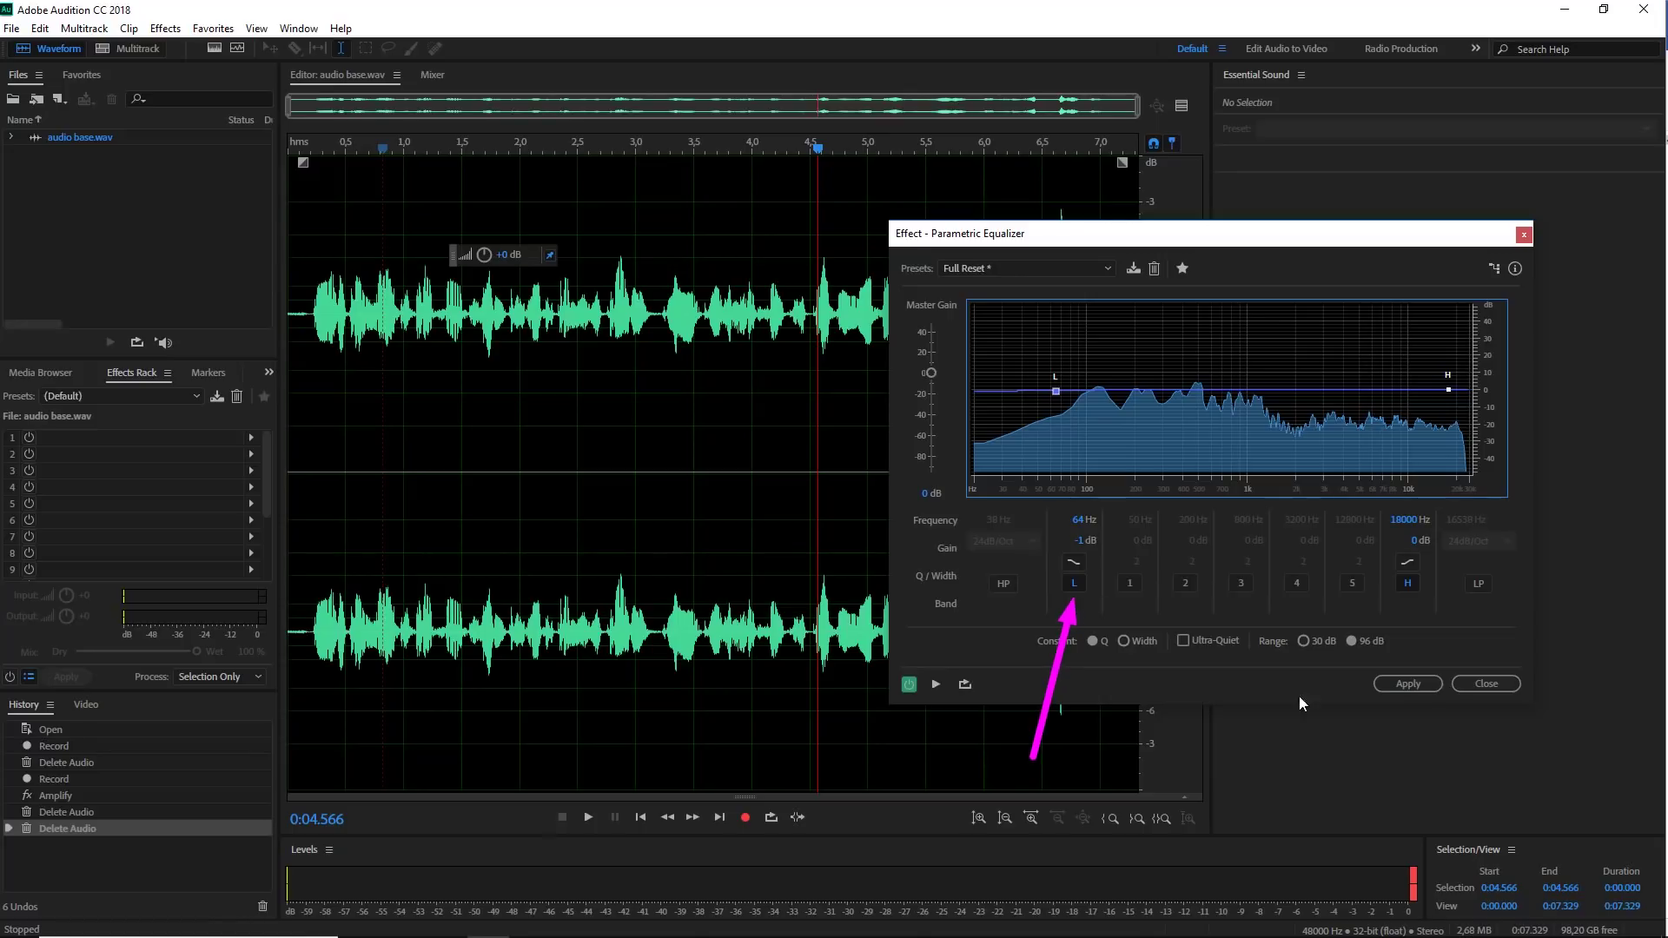
# Step: Switch the equalizer's low shelf (L) and high shelf (H) bands off and back on
pyautogui.click(1074, 584)
pyautogui.click(1409, 583)
pyautogui.click(1409, 583)
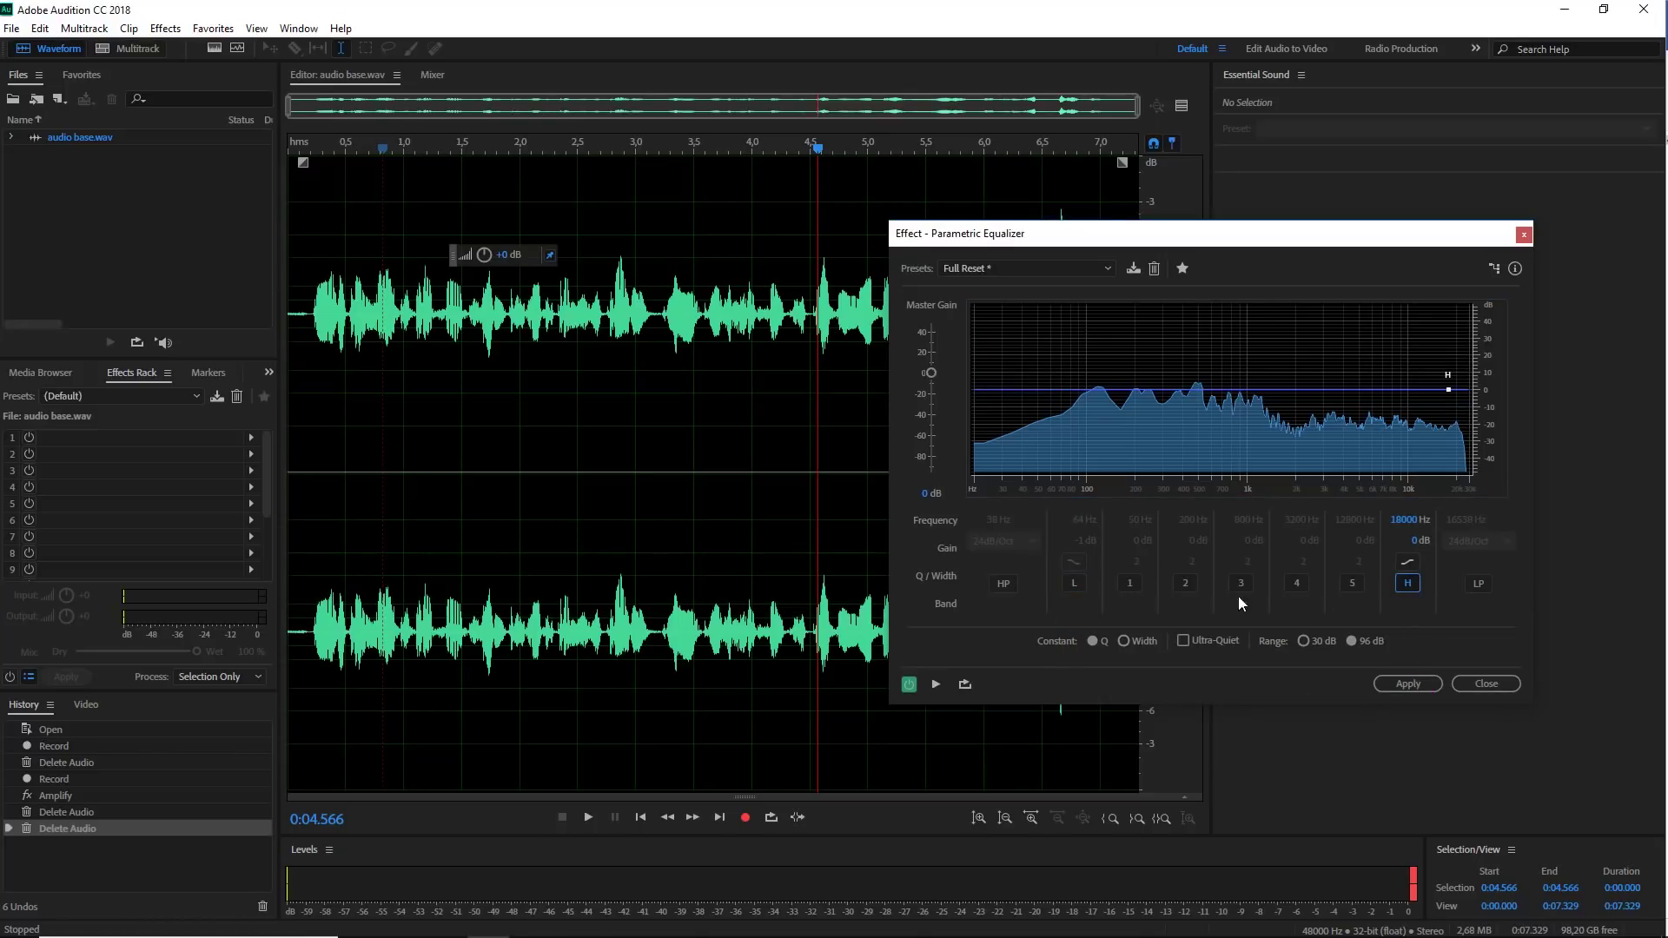
pyautogui.click(1077, 583)
# Step: Enable bands 1, 2, 3, 4 and 5 of the equalizer alongside the low and high shelves
pyautogui.click(1130, 583)
pyautogui.click(1185, 582)
pyautogui.click(1240, 583)
pyautogui.click(1303, 581)
pyautogui.click(1339, 582)
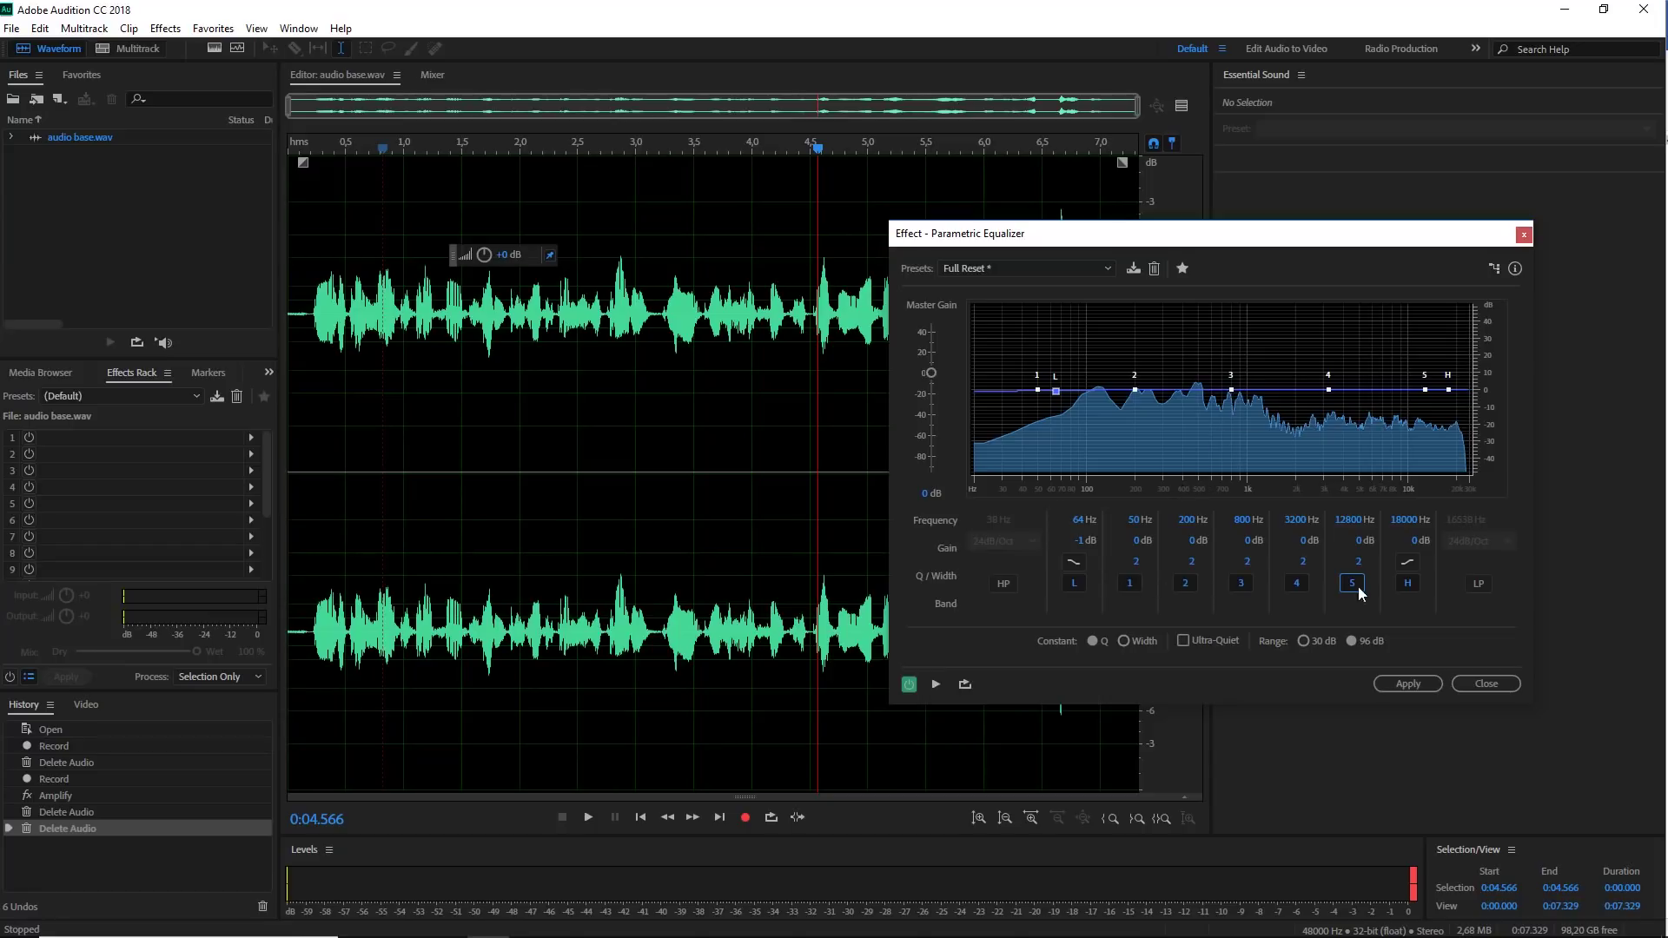
# Step: Raise band 3 to about 794 Hz with a gain of 23.7 dB and preview the recording from near its start
pyautogui.moveTo(1231, 389); pyautogui.dragTo(1229, 377)
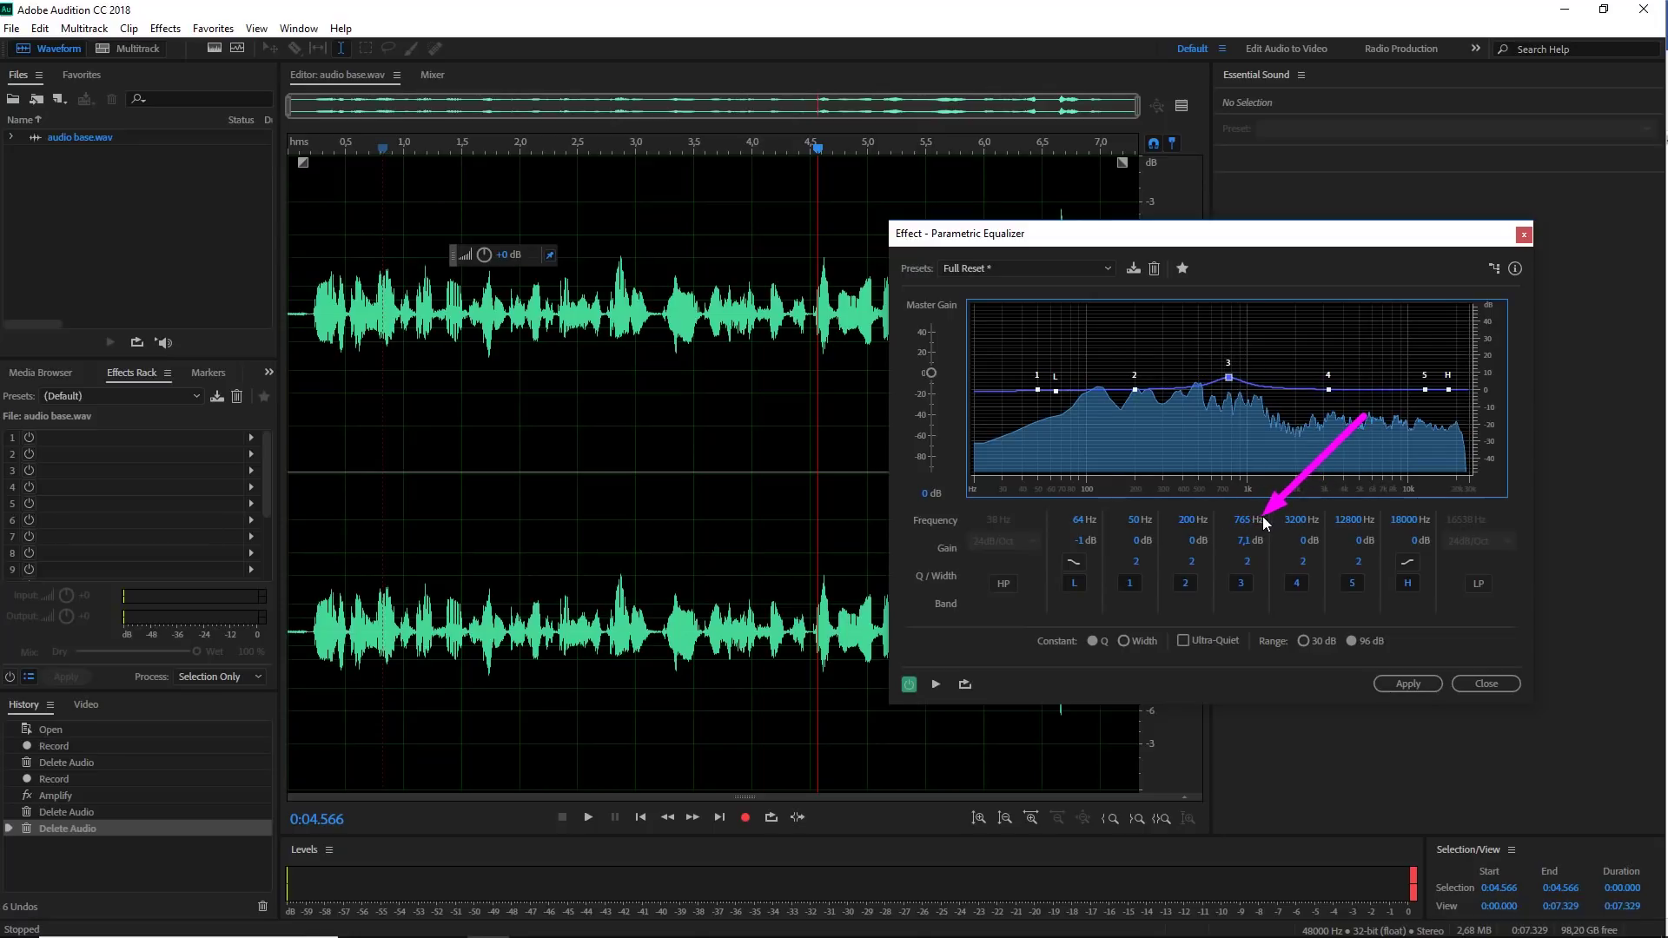
pyautogui.moveTo(1228, 377)
pyautogui.mouseDown()
pyautogui.moveTo(1232, 439)
pyautogui.moveTo(1233, 352)
pyautogui.mouseUp()
pyautogui.click(383, 341)
pyautogui.press('space')
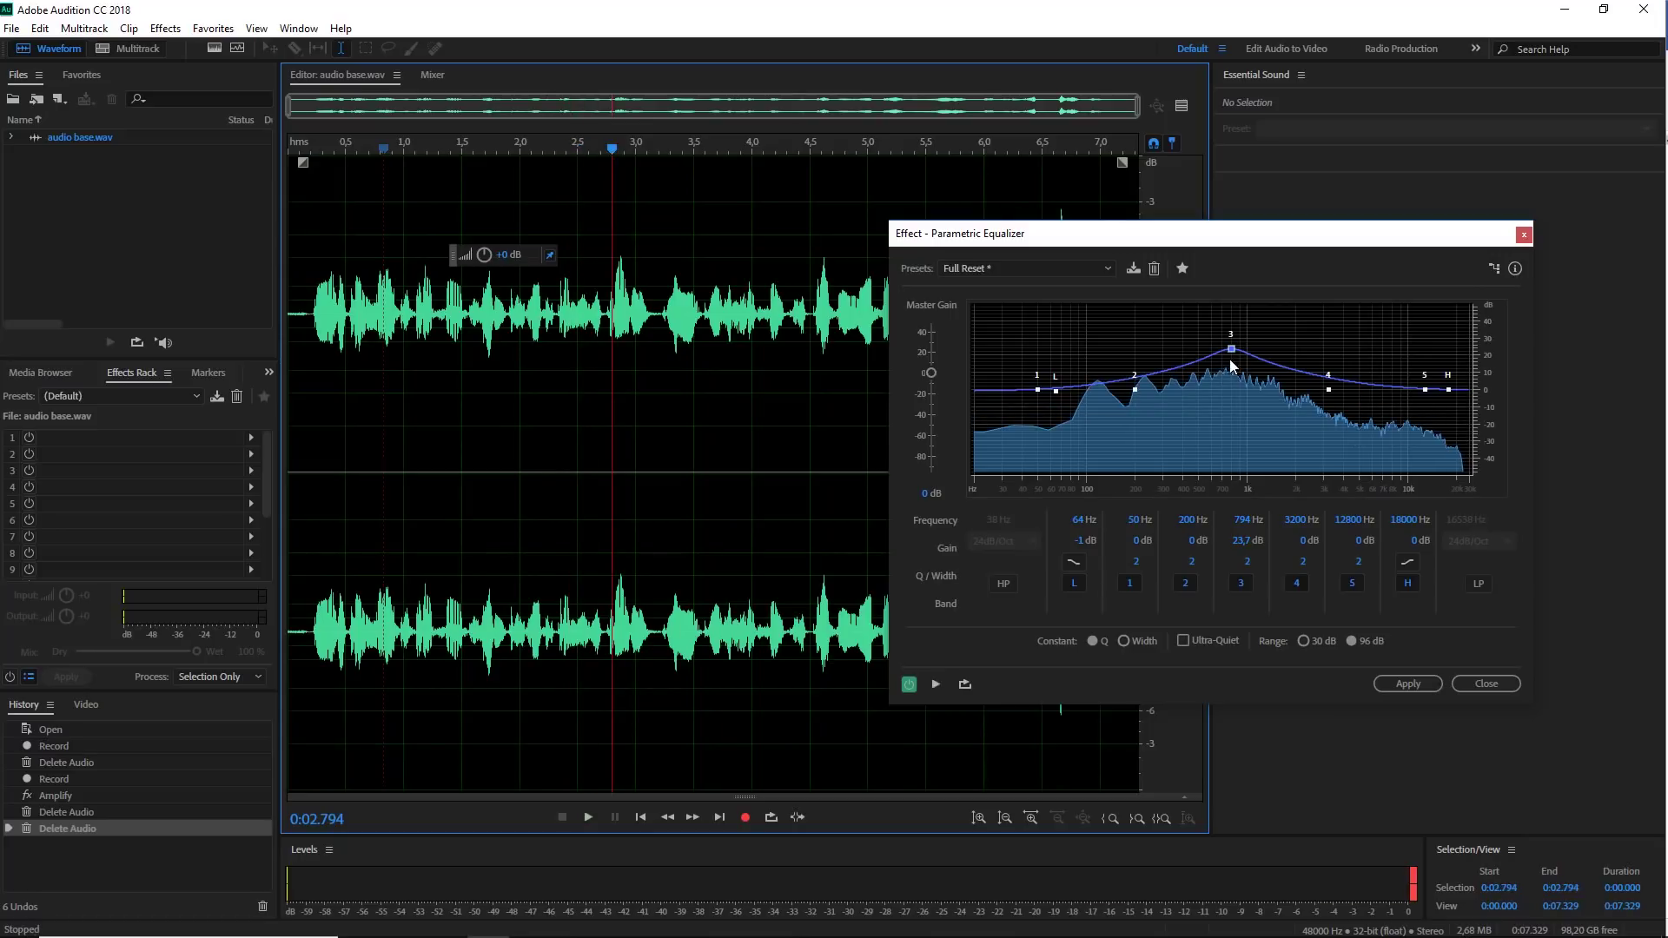
pyautogui.press('space')
# Step: Lower band 3 to 775 Hz with a gain of -26.8 dB and preview the recording from about 2.717 s
pyautogui.moveTo(1234, 356); pyautogui.dragTo(1229, 435)
pyautogui.click(602, 391)
pyautogui.press('space')
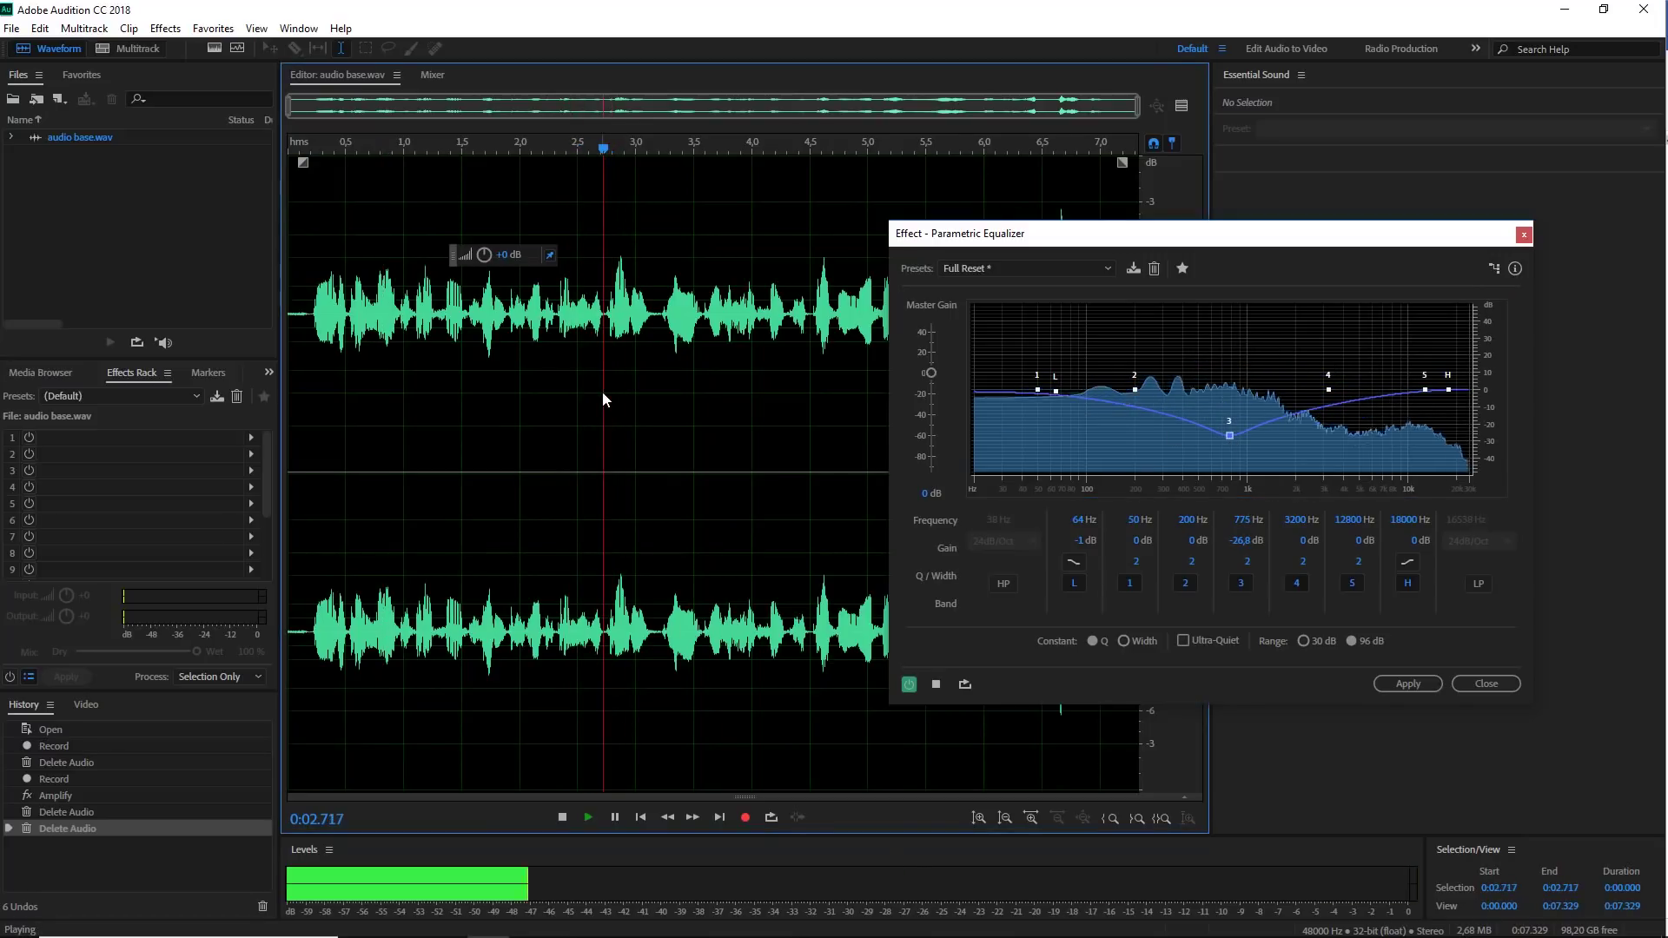
pyautogui.press('space')
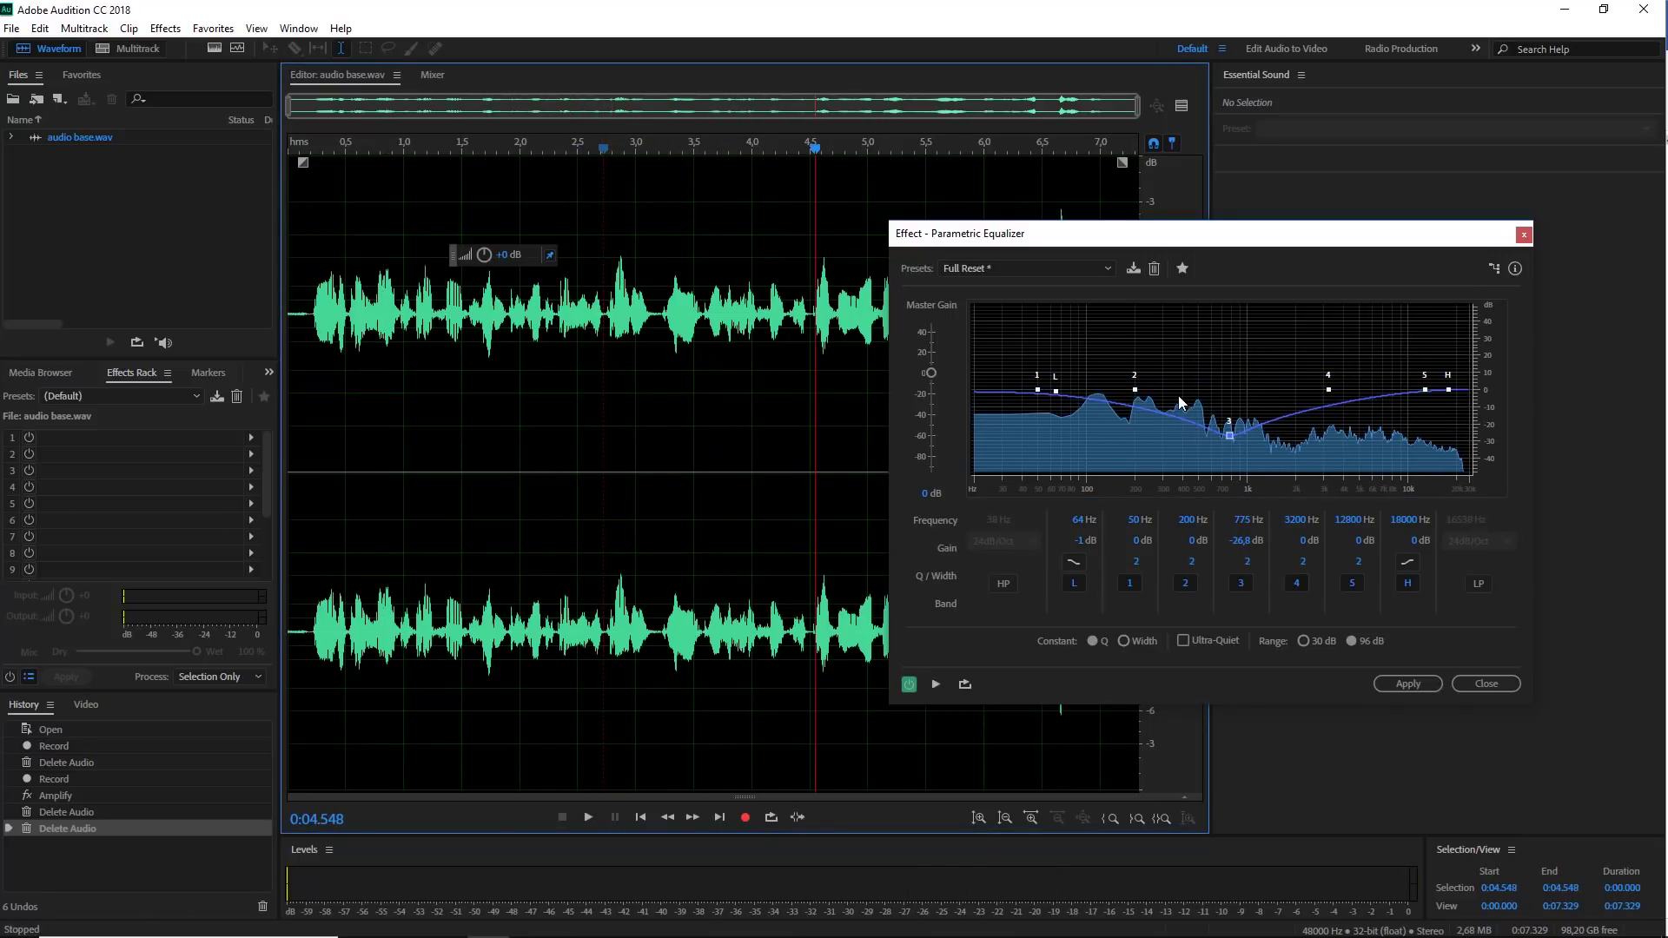
# Step: Raise band 3 to a gain of 17.2 dB at 775 Hz and enable the HP and LP filters
pyautogui.moveTo(1237, 436); pyautogui.dragTo(1232, 367)
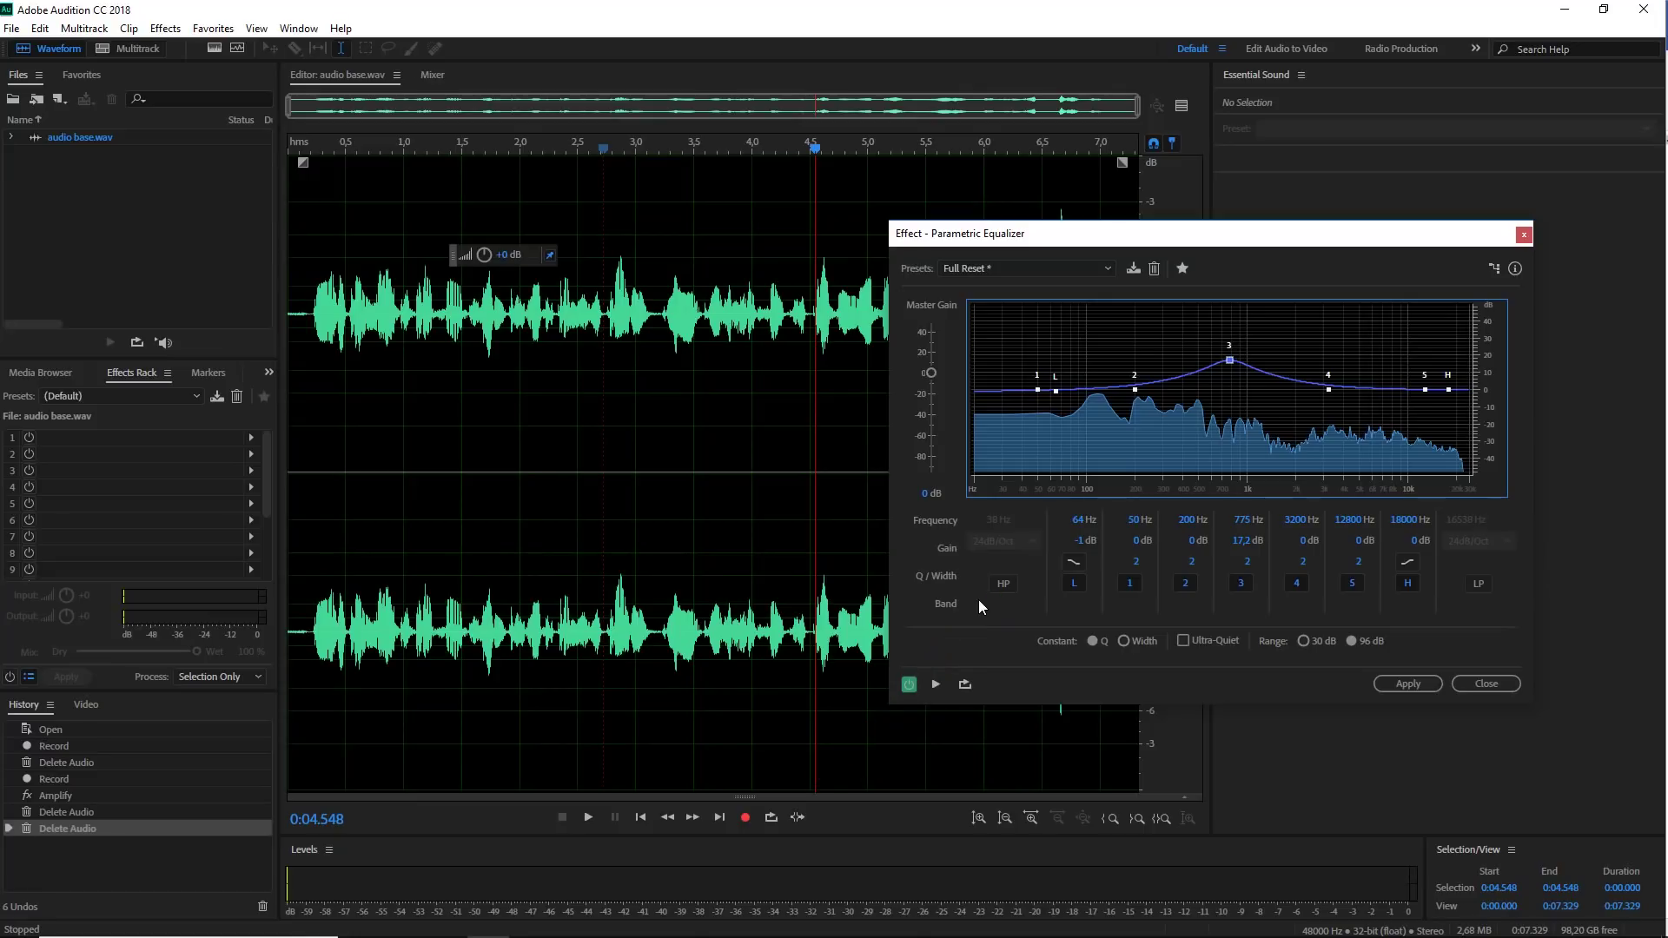
pyautogui.click(1003, 584)
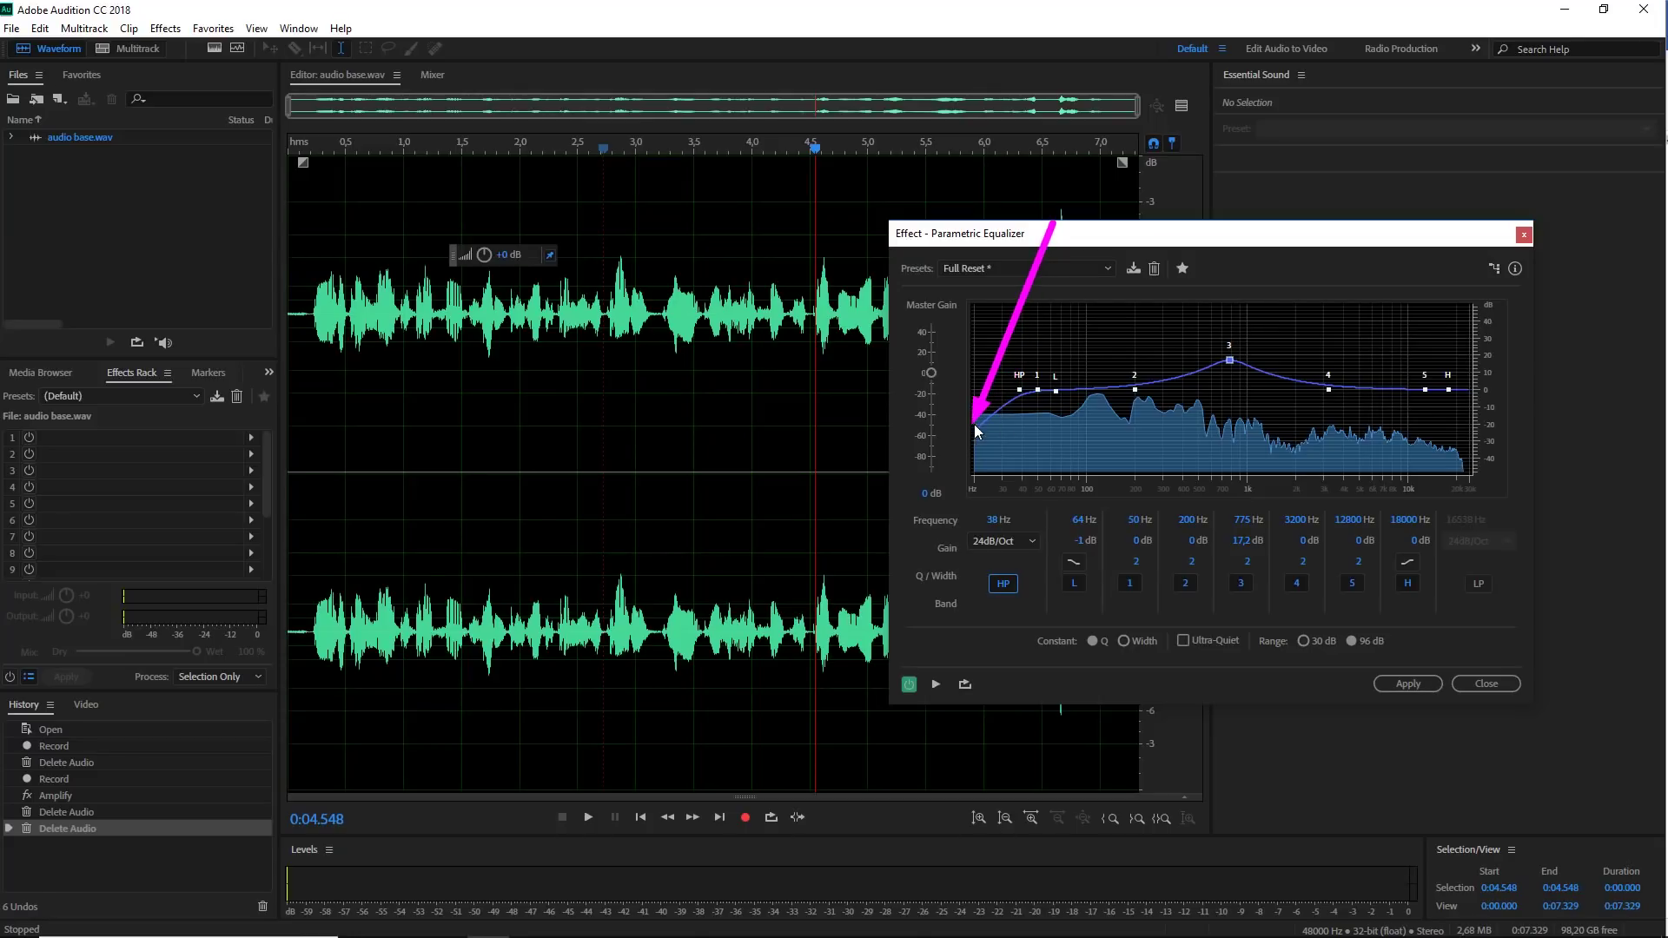
pyautogui.click(1479, 584)
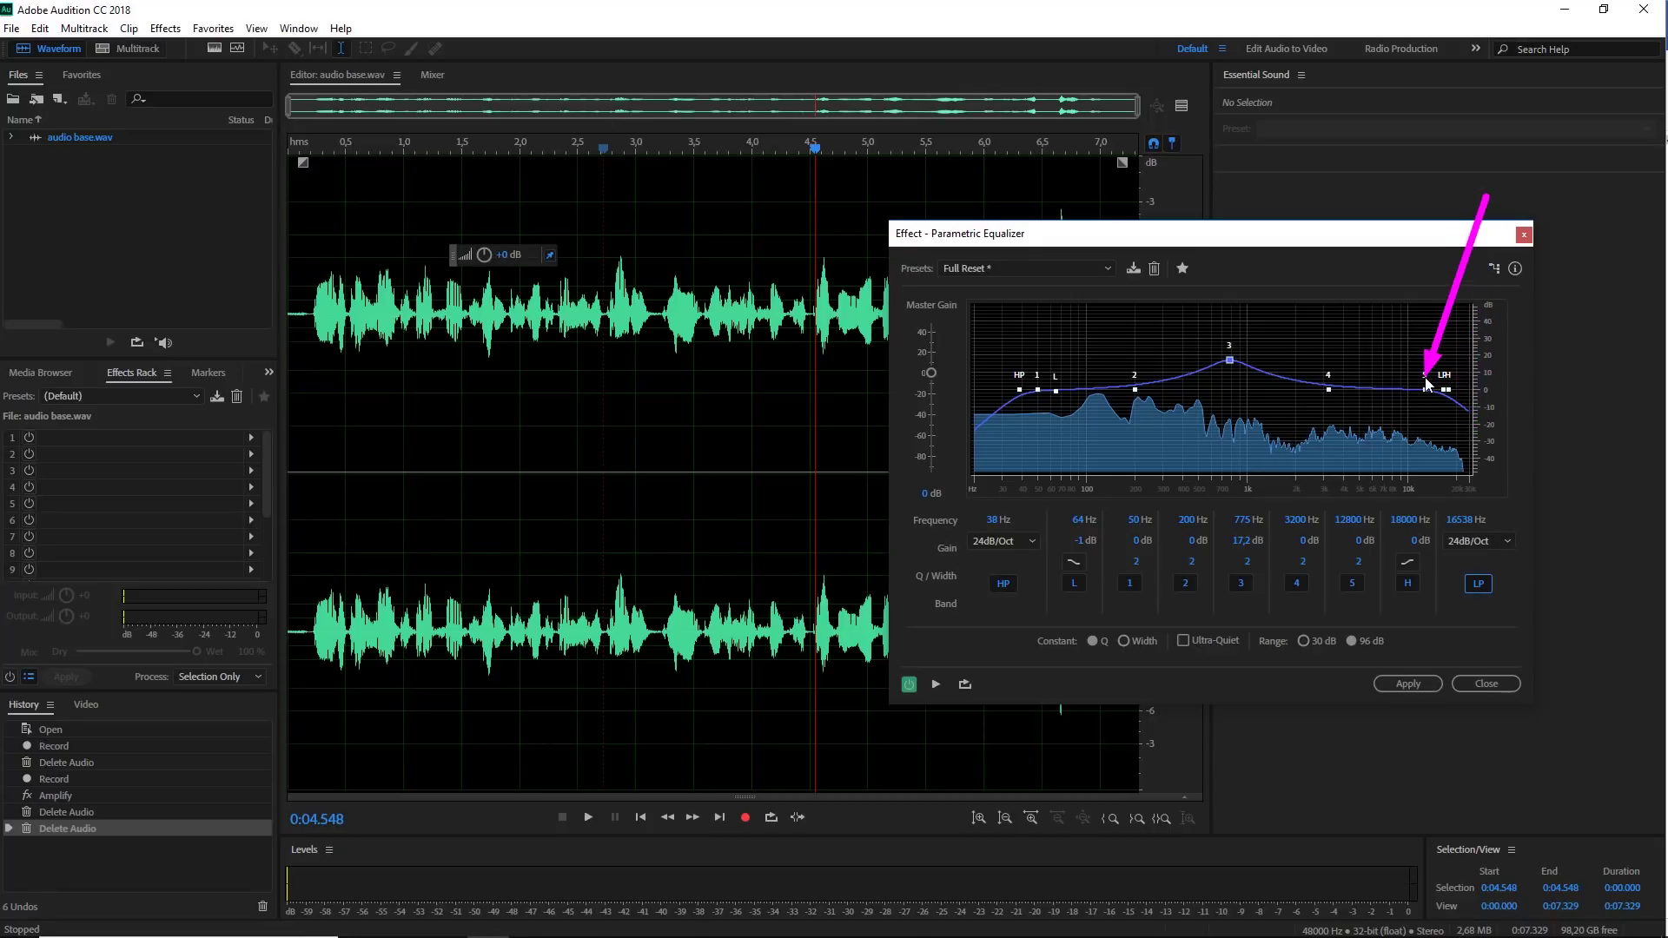
# Step: Lower points 1 and 2 to -16.7 dB and 4 to -13.6 dB; raise L to 5.6 dB, 5 to 7.1 dB and H to 23.2 dB
pyautogui.moveTo(1134, 389); pyautogui.dragTo(1059, 417)
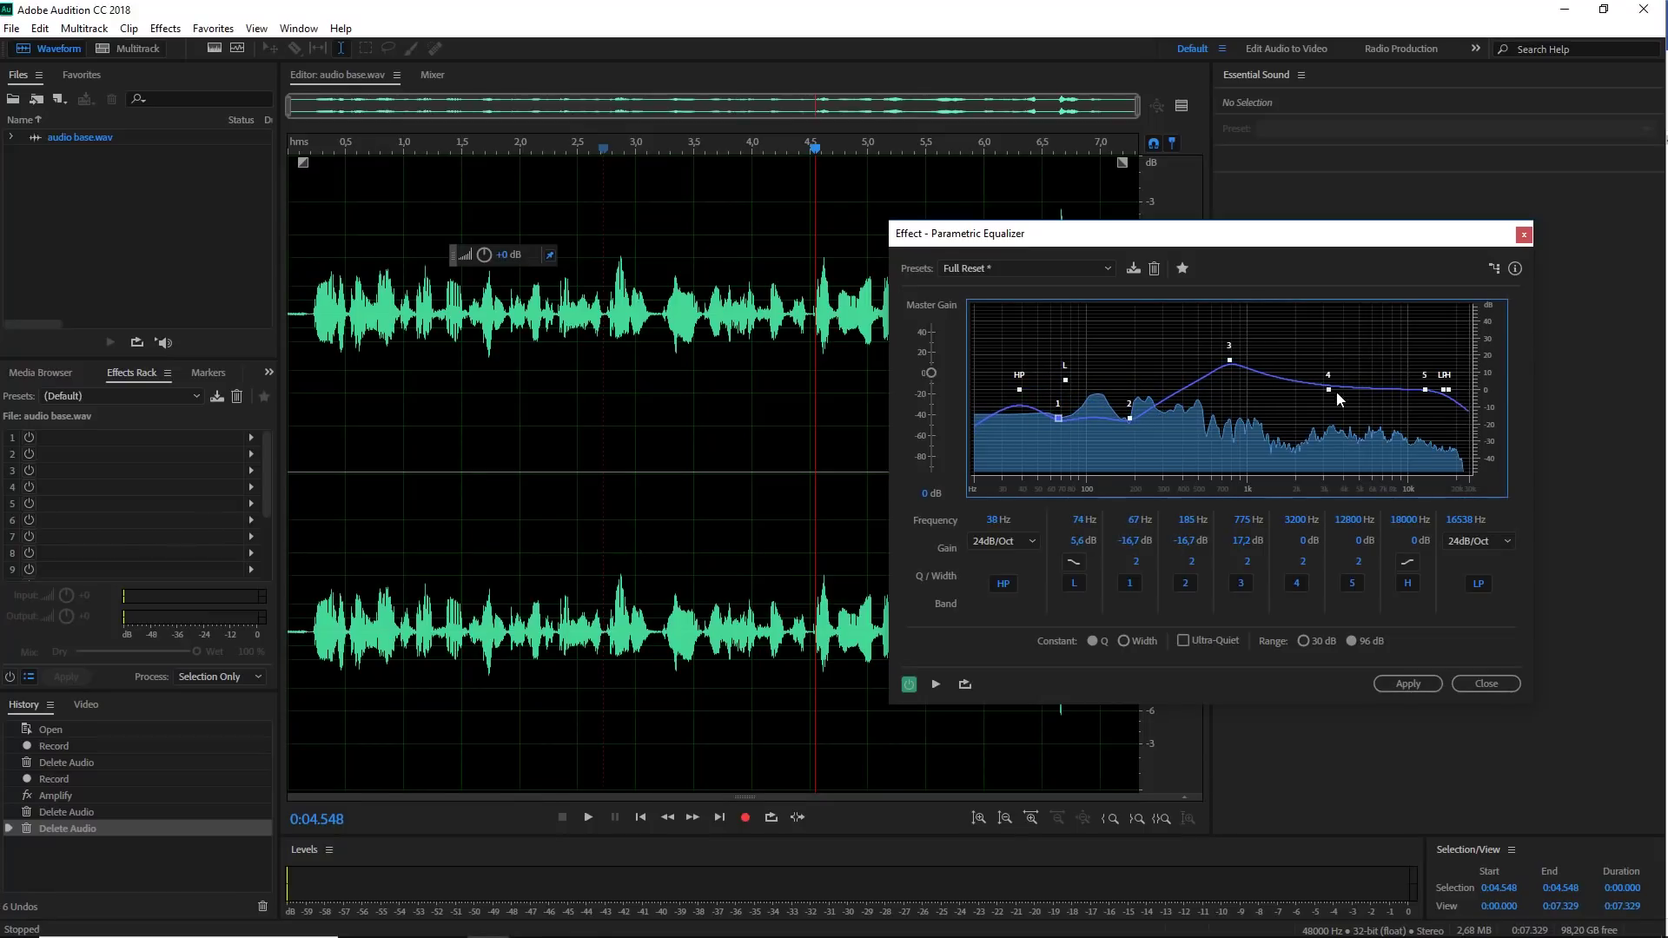
pyautogui.moveTo(1328, 389); pyautogui.dragTo(1323, 413)
pyautogui.moveTo(1425, 389); pyautogui.dragTo(1428, 349)
# Step: Preview the recording with the reshaped equalizer curve from about 0.868 s, then place the playhead at 2.388 s
pyautogui.click(389, 397)
pyautogui.press('space')
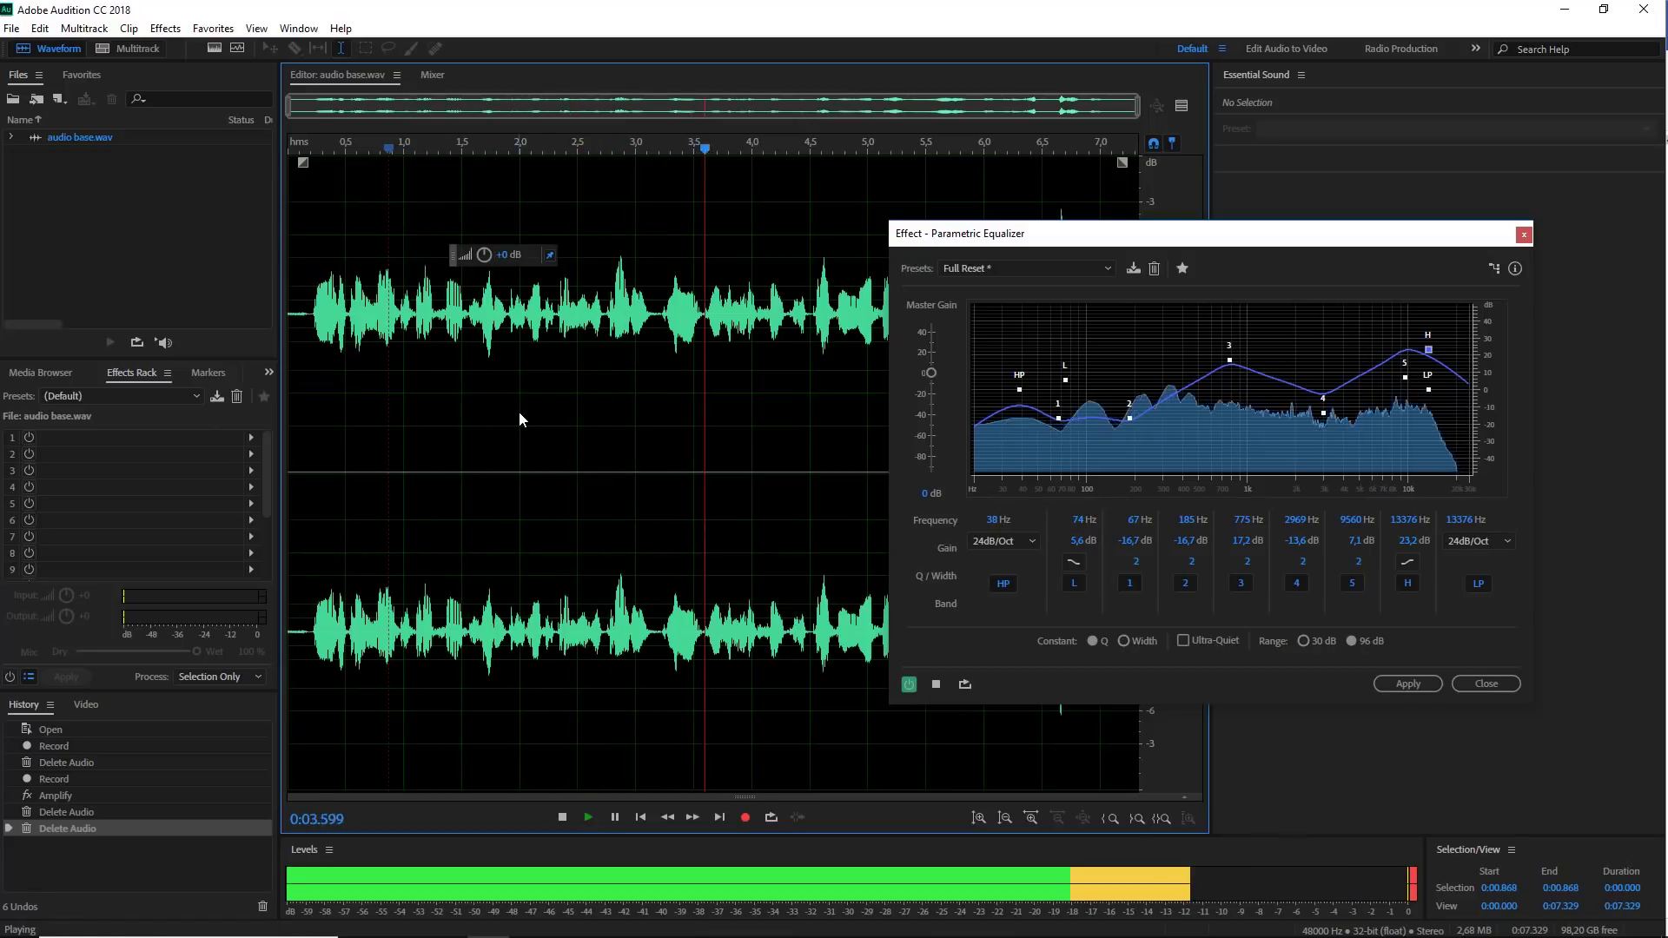
pyautogui.press('space')
pyautogui.click(565, 394)
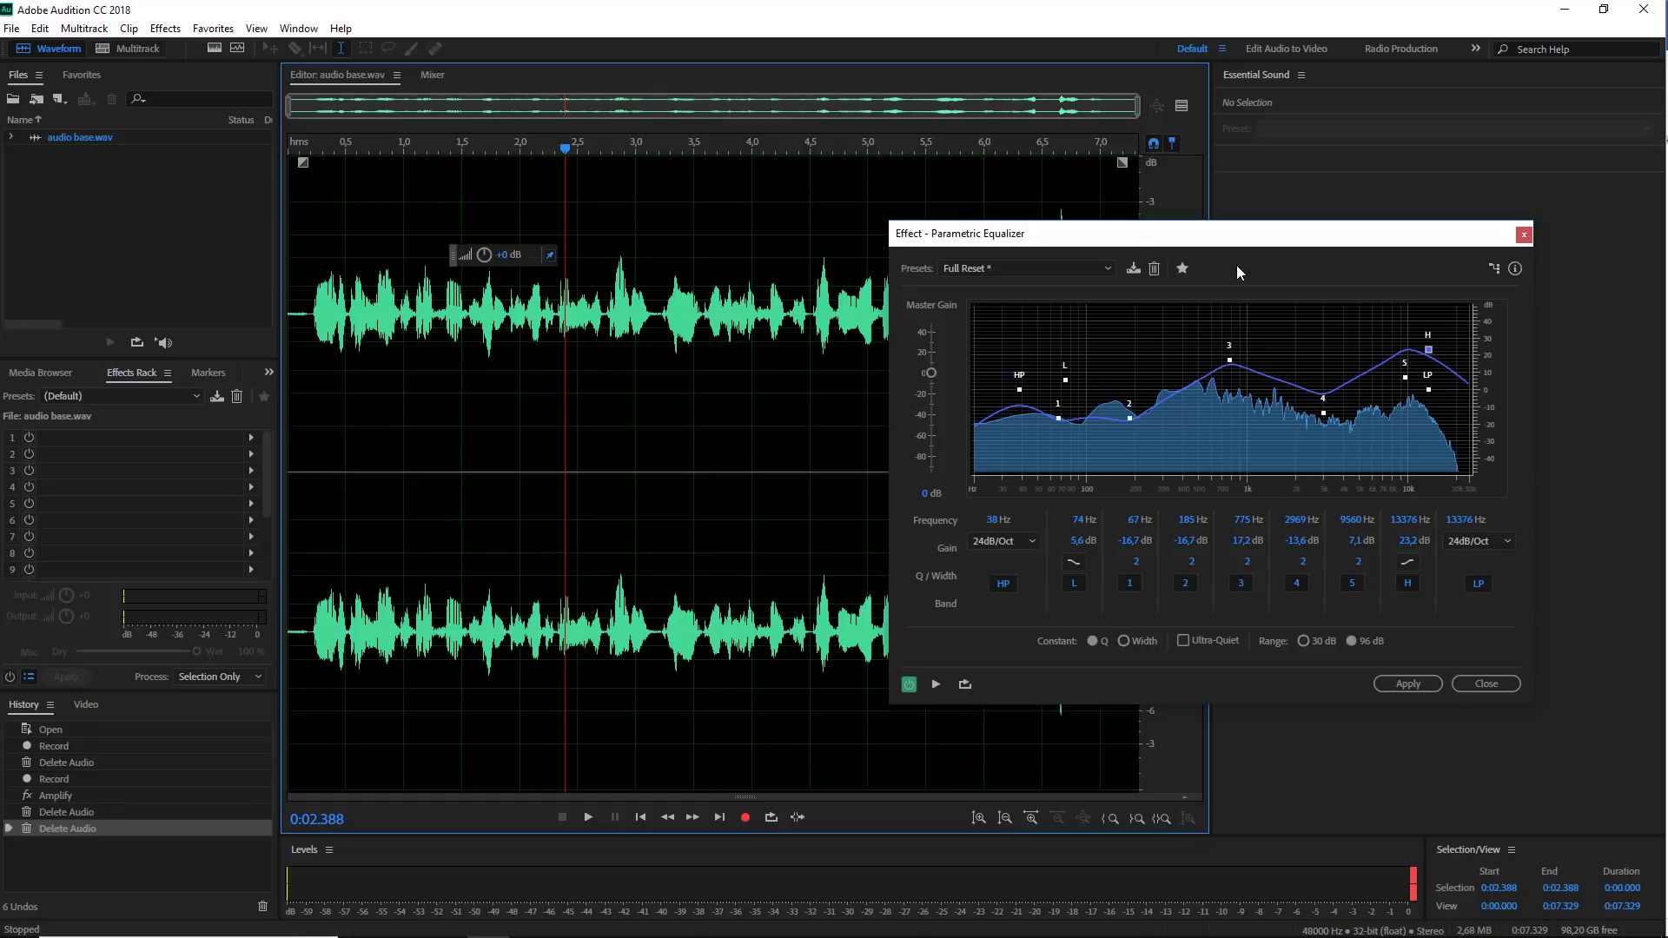
pyautogui.click(1109, 240)
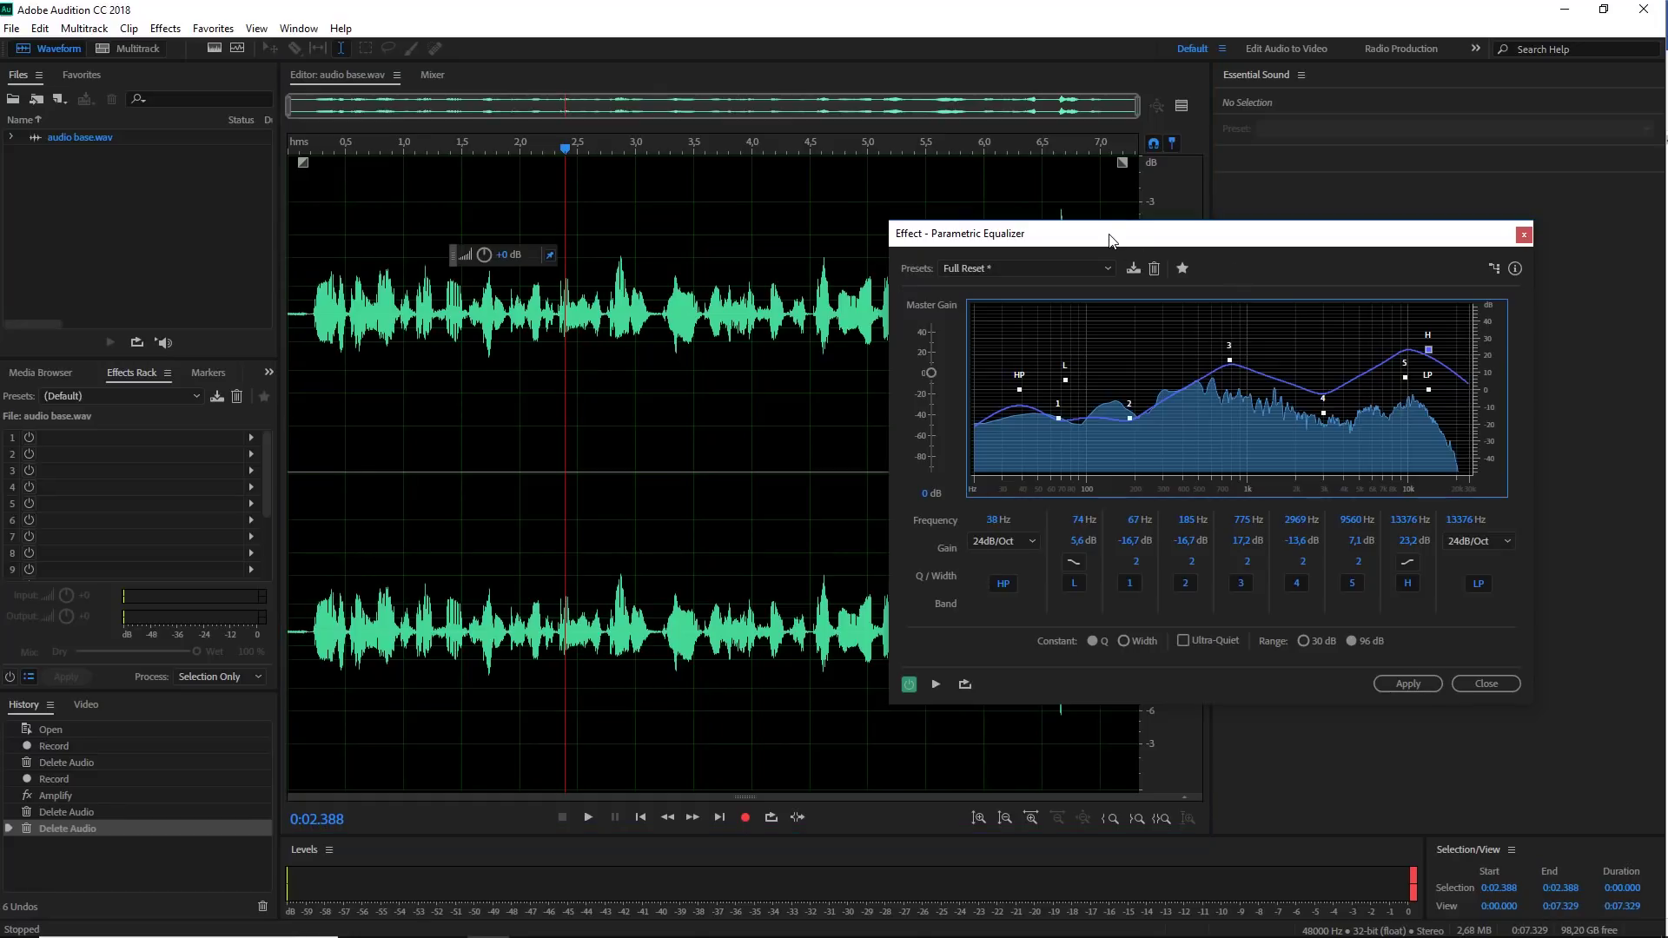
pyautogui.moveTo(1110, 240); pyautogui.dragTo(1119, 240)
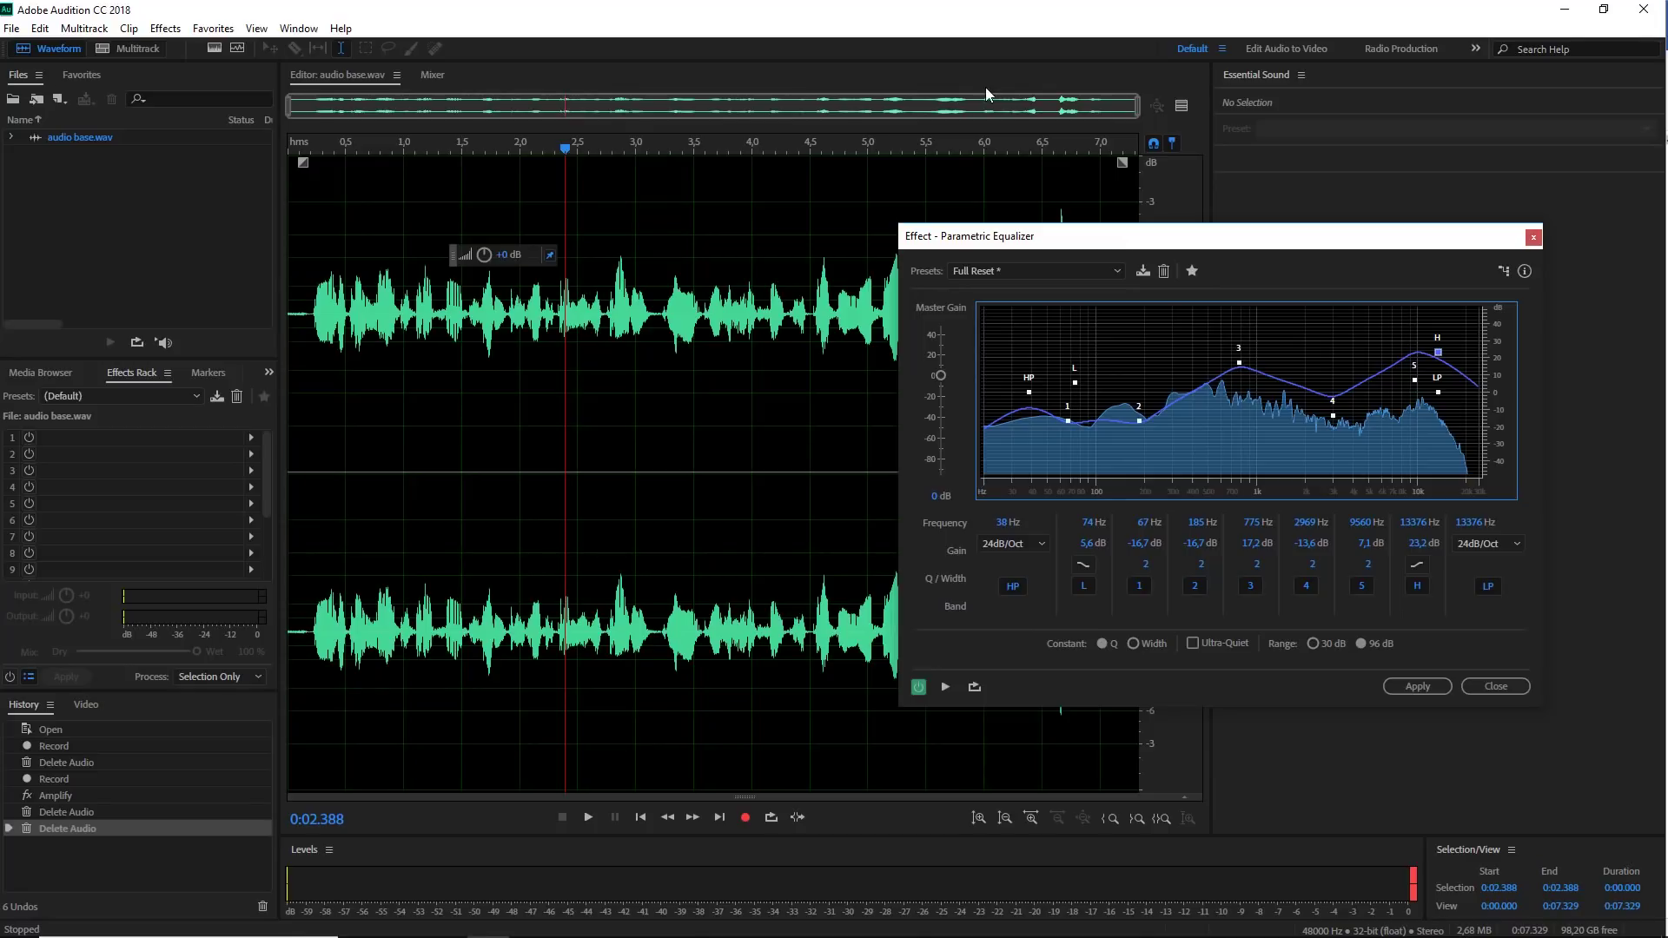
pyautogui.moveTo(1229, 237); pyautogui.dragTo(1247, 174)
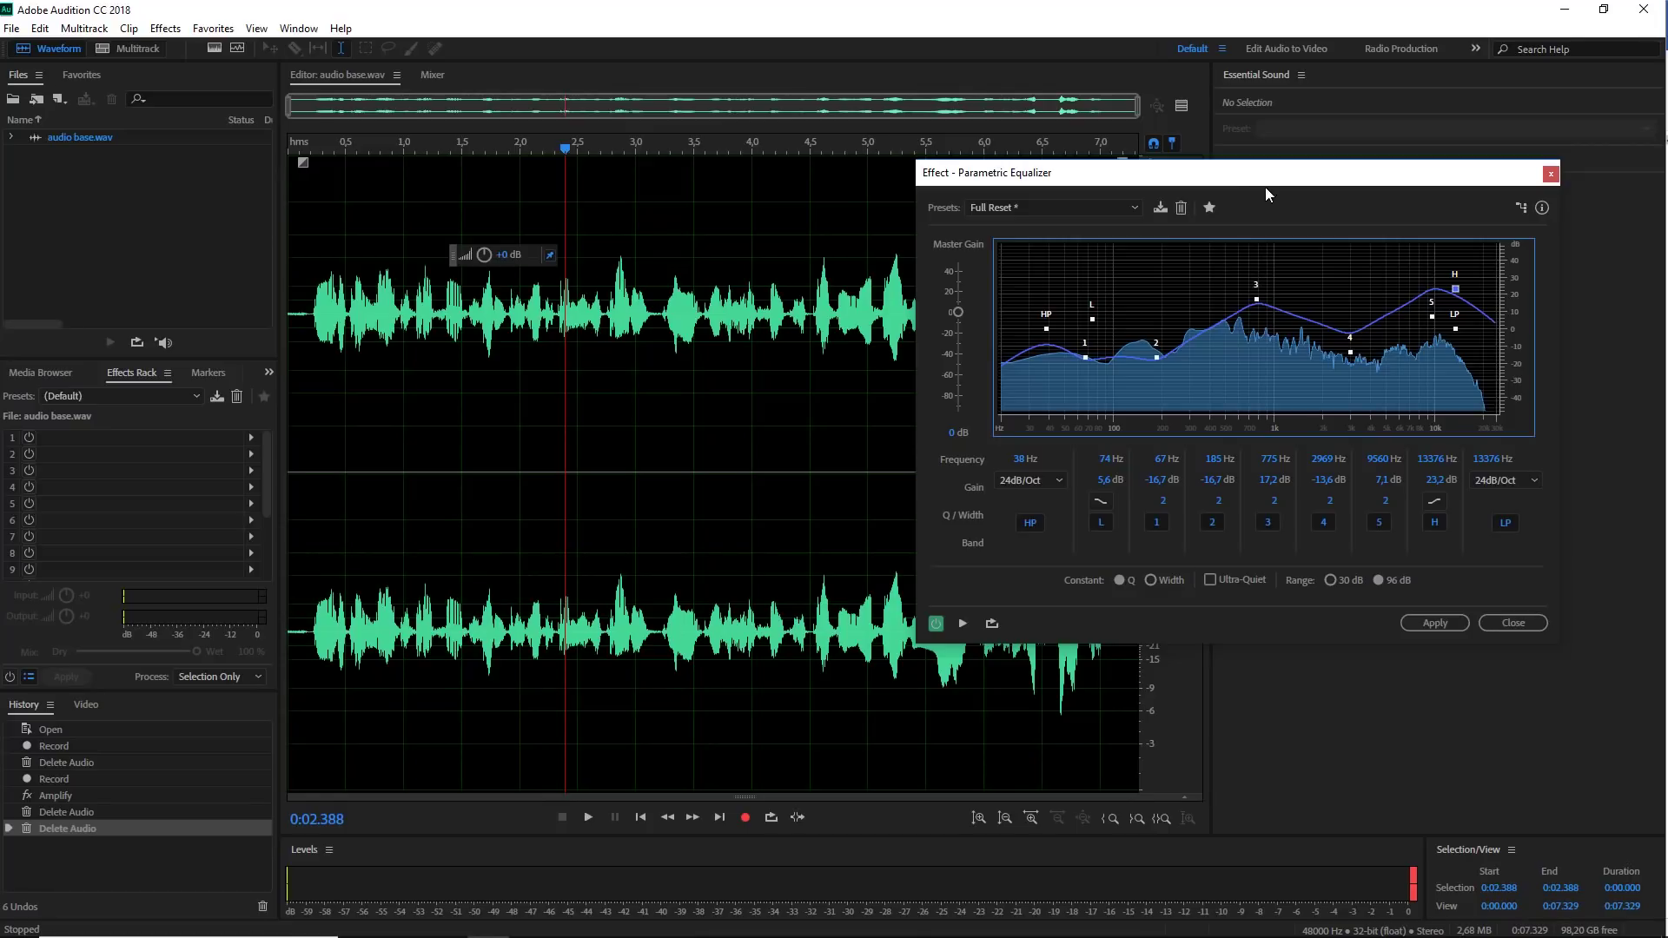
pyautogui.moveTo(1239, 175); pyautogui.dragTo(1289, 207)
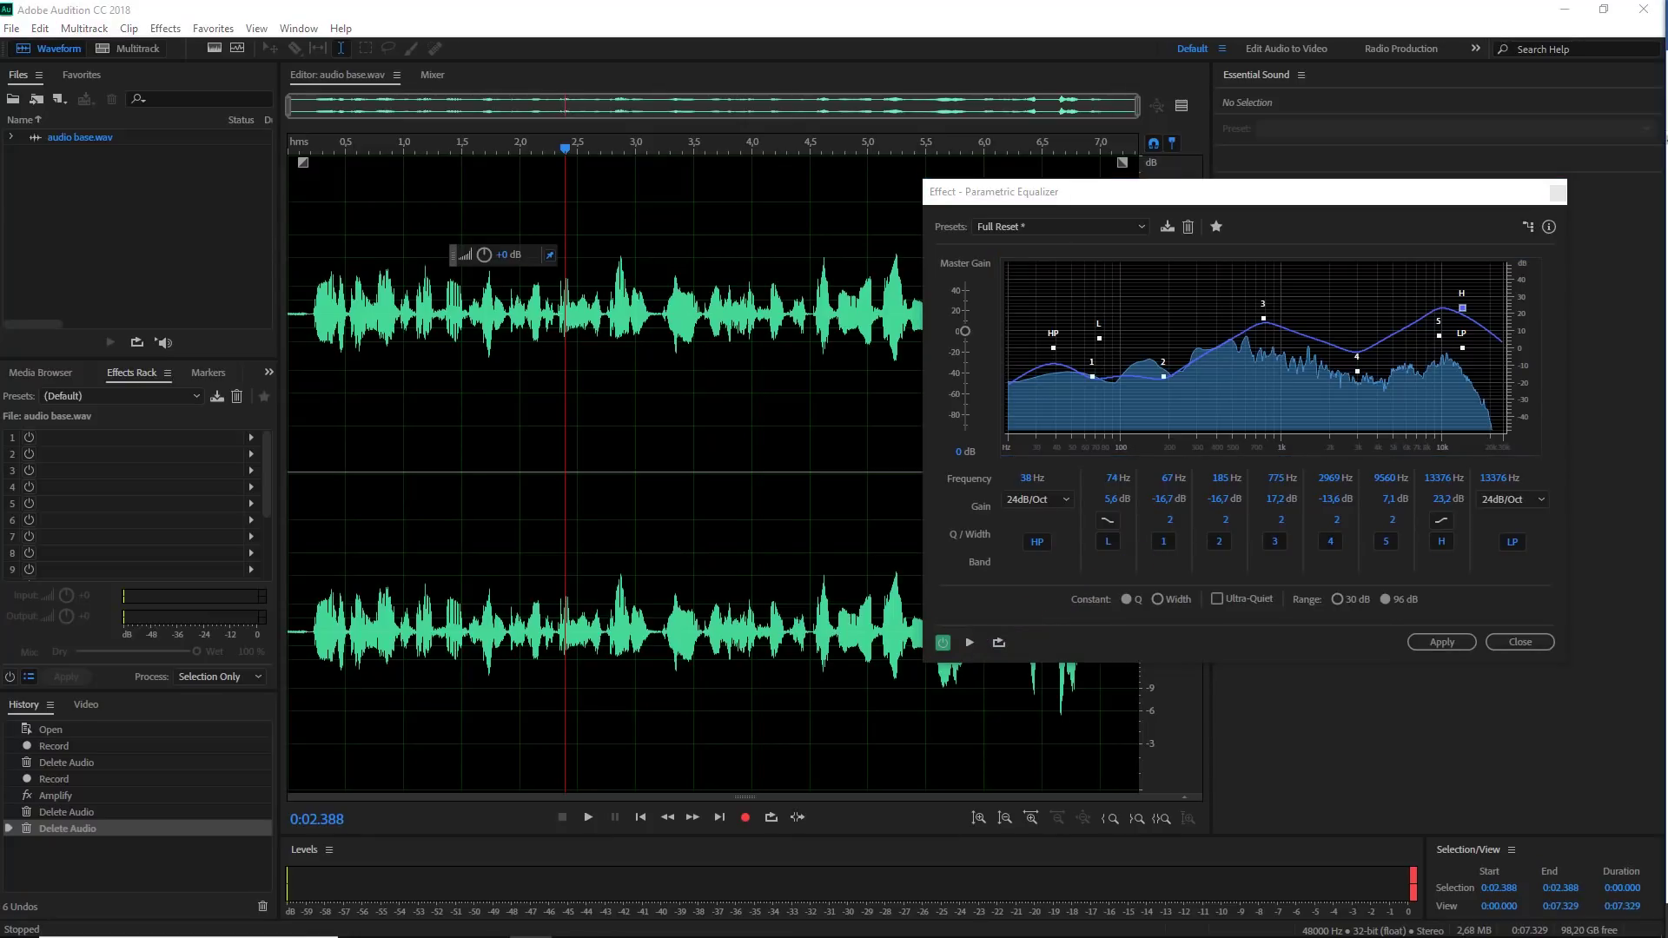
pyautogui.click(1356, 201)
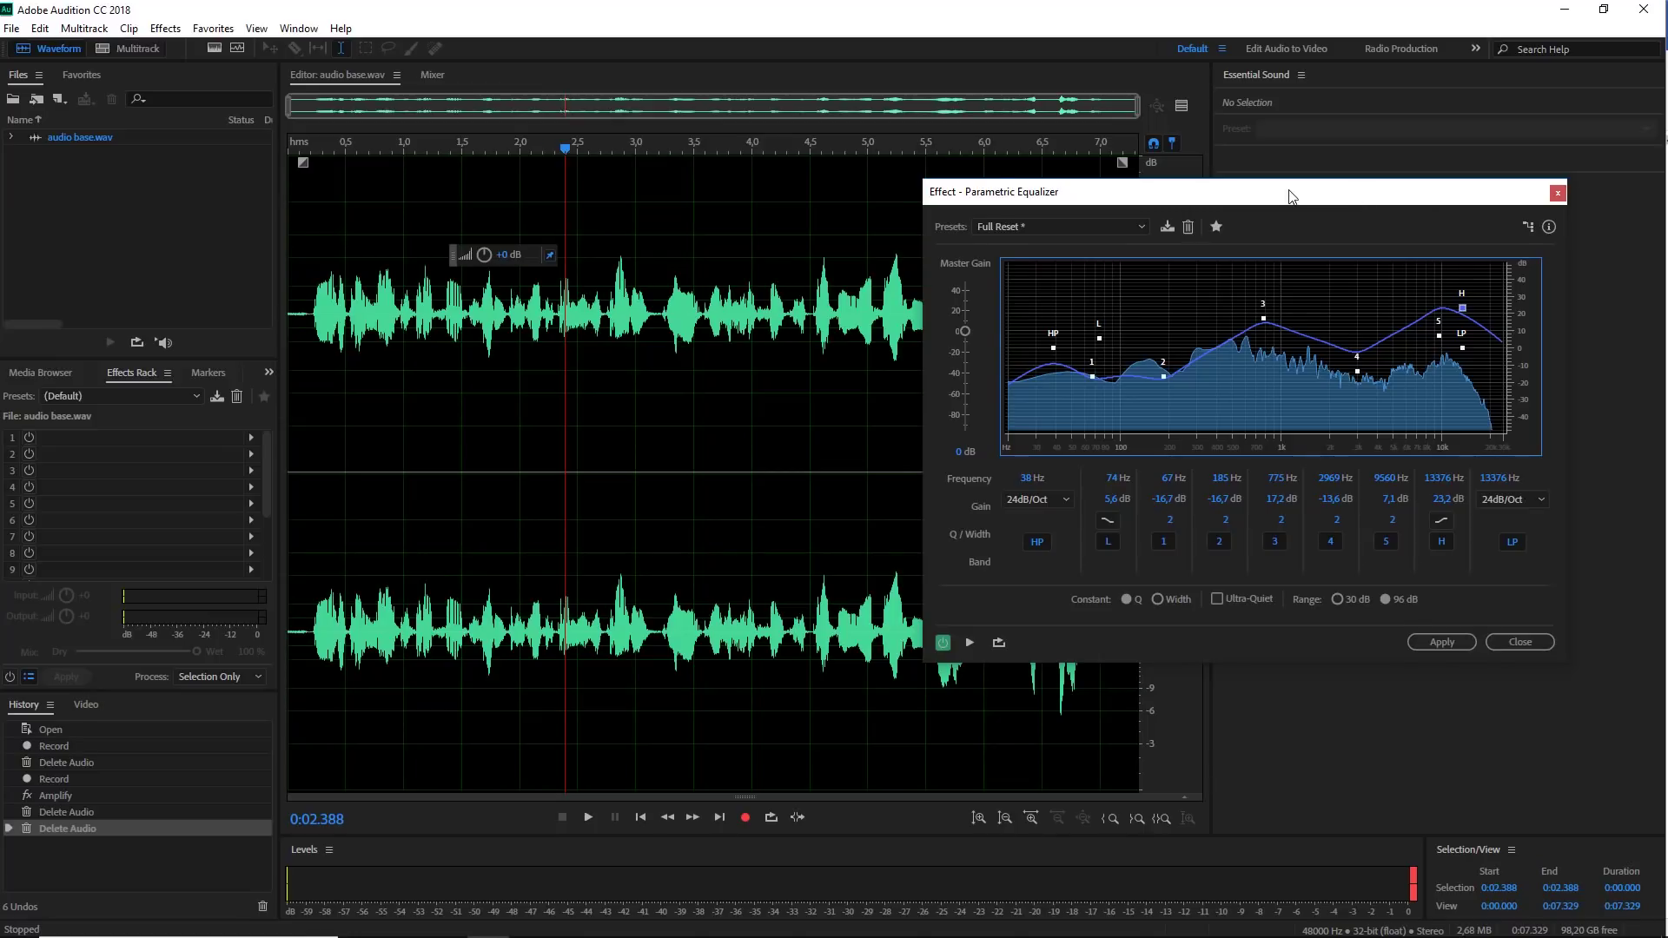
pyautogui.moveTo(1295, 199); pyautogui.dragTo(1312, 202)
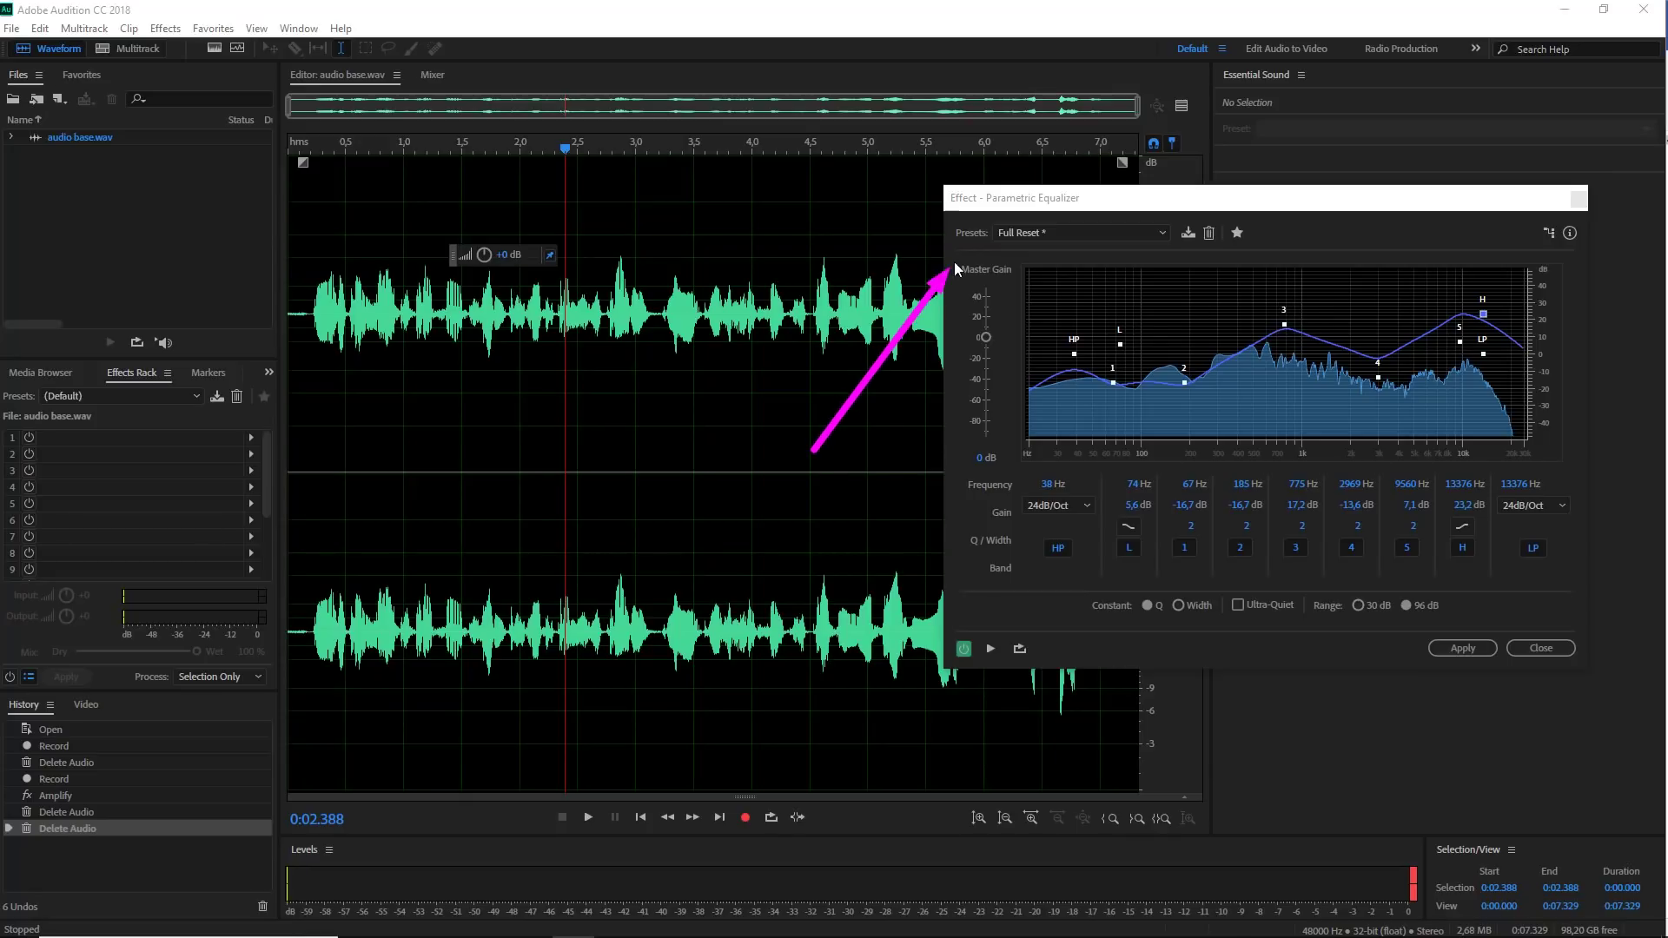
pyautogui.click(1009, 236)
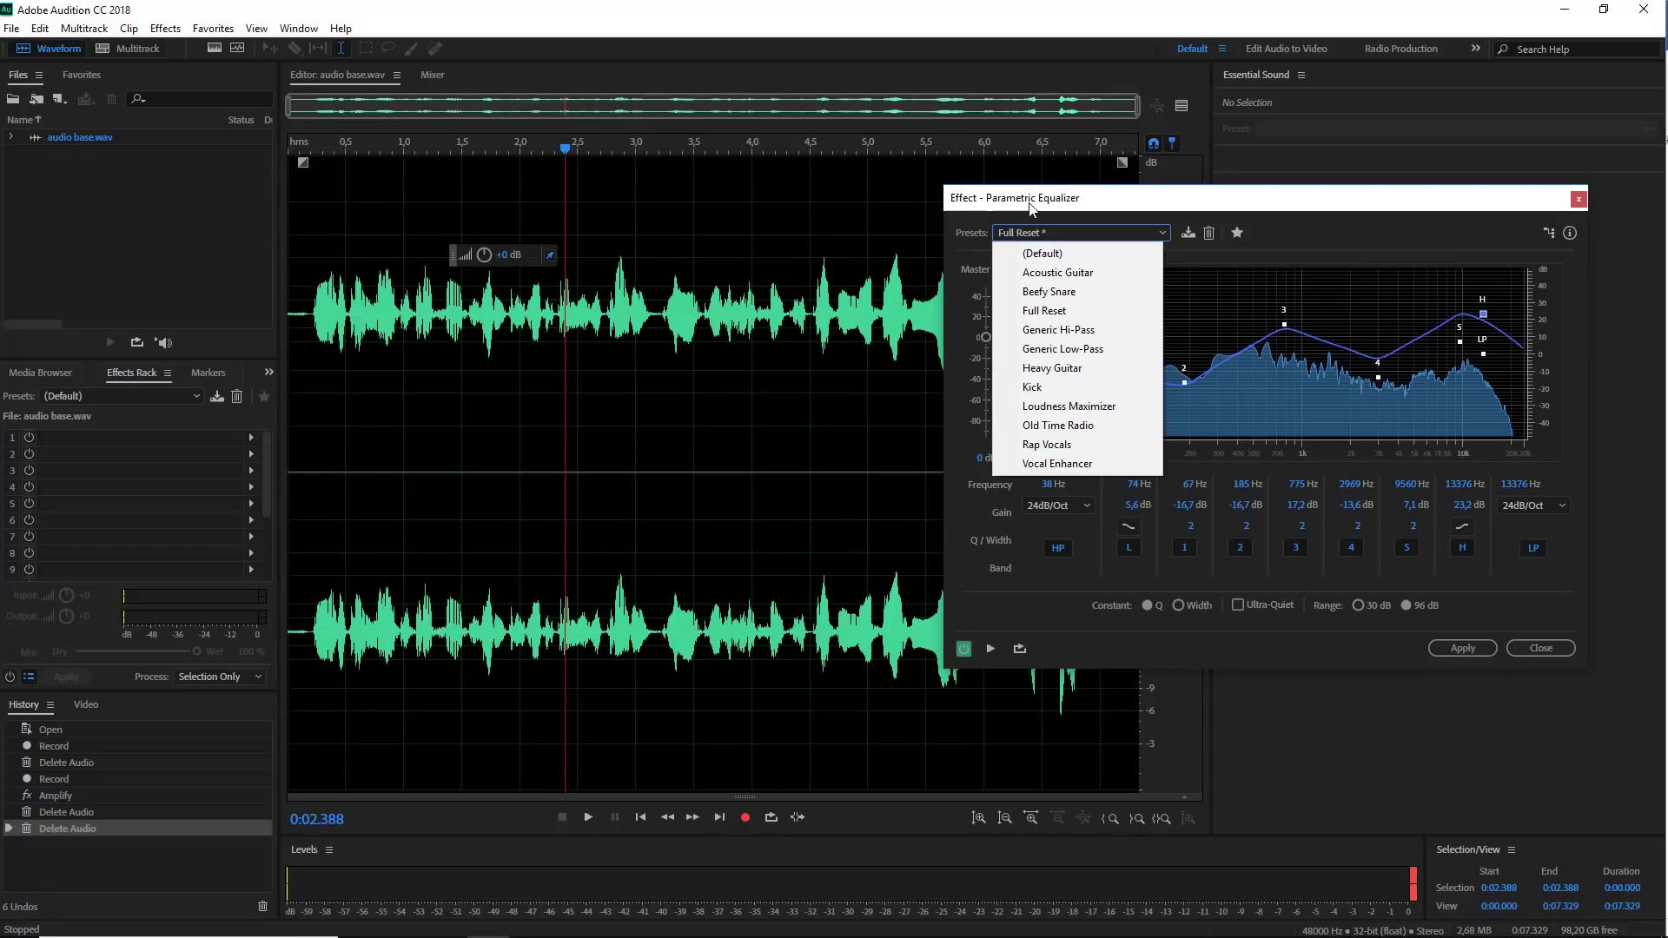
pyautogui.click(1070, 201)
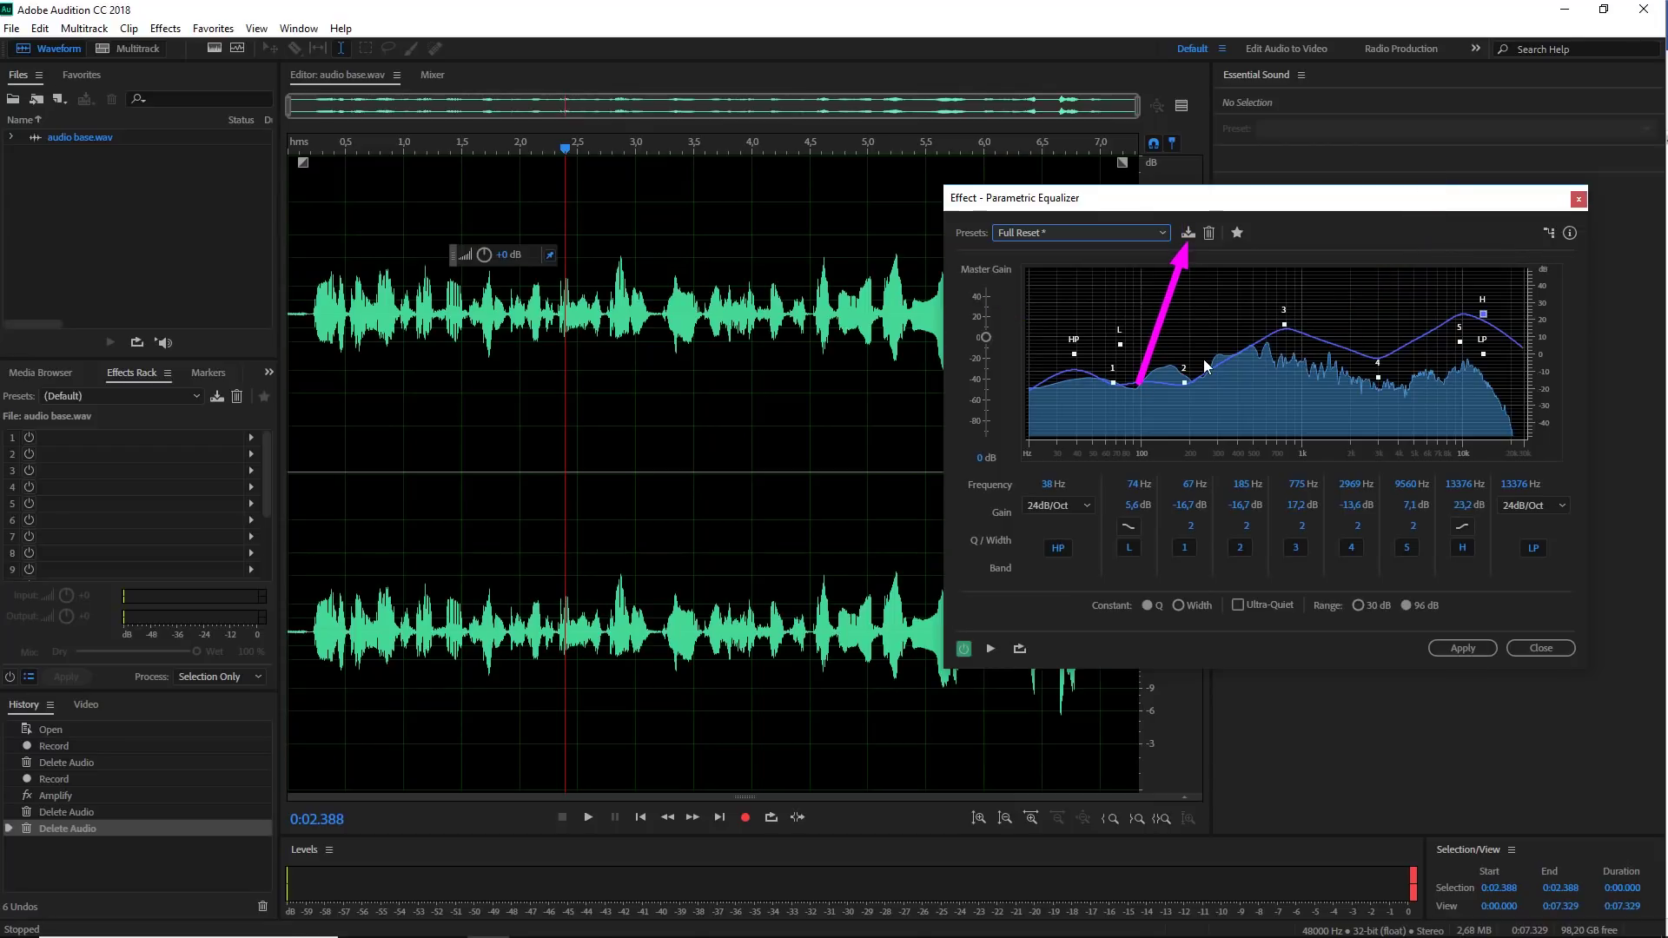
# Step: Save the current equalizer settings as a new preset named with the person's first name followed by "preset1"
pyautogui.click(1187, 232)
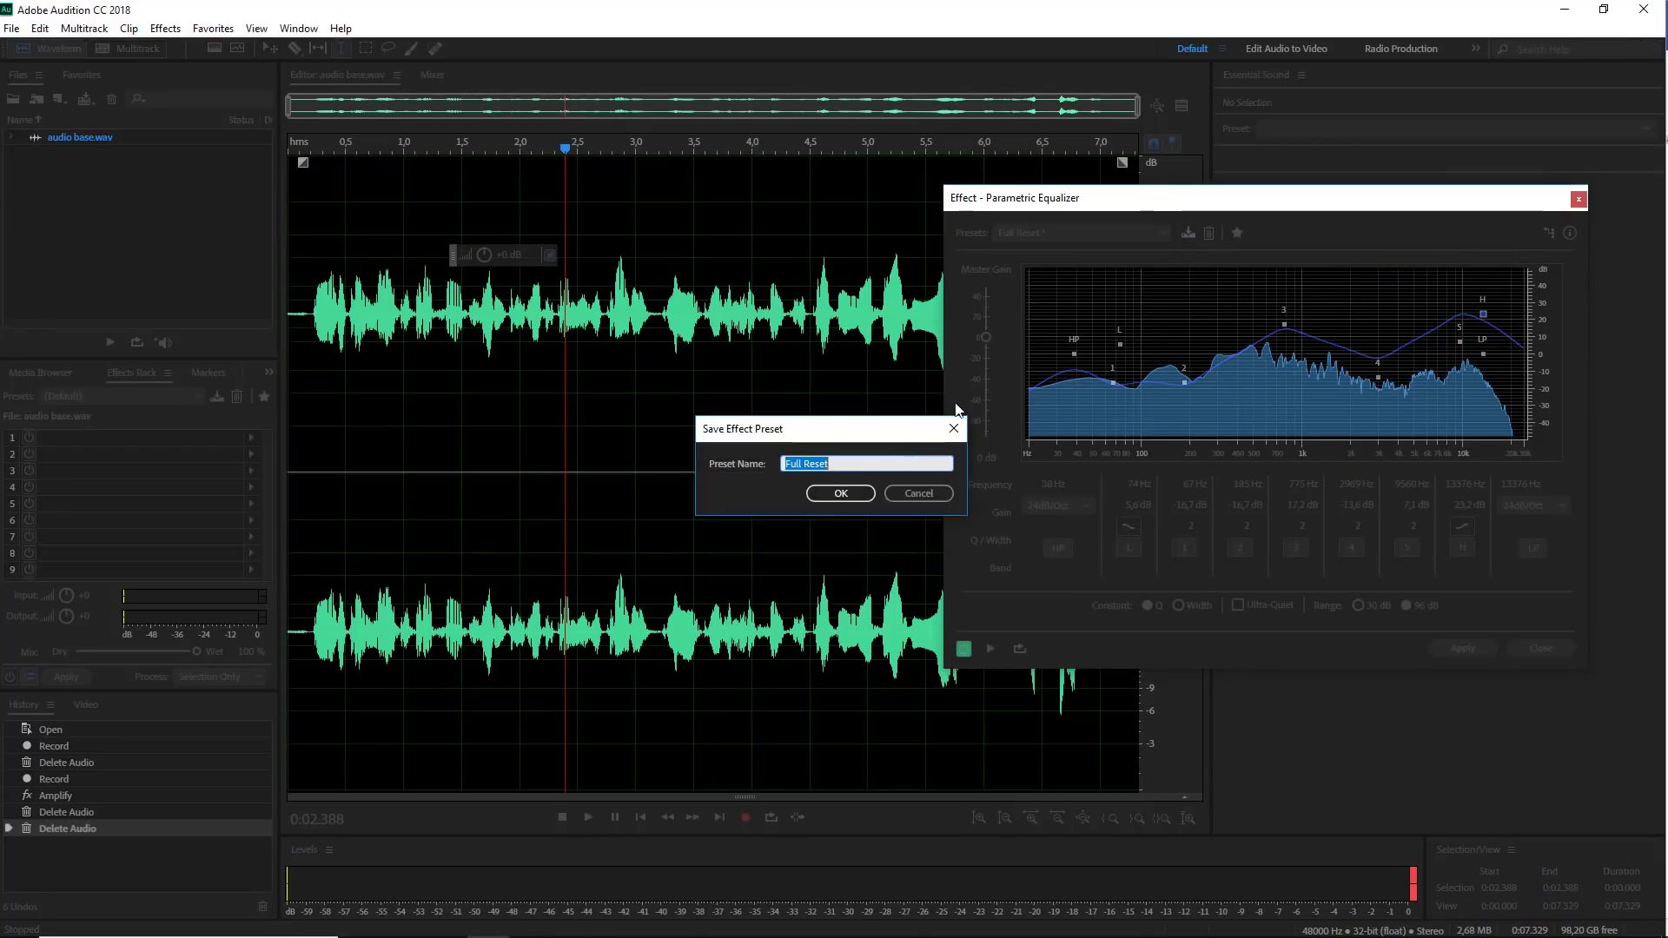
pyautogui.click(809, 445)
pyautogui.moveTo(833, 429); pyautogui.dragTo(684, 454)
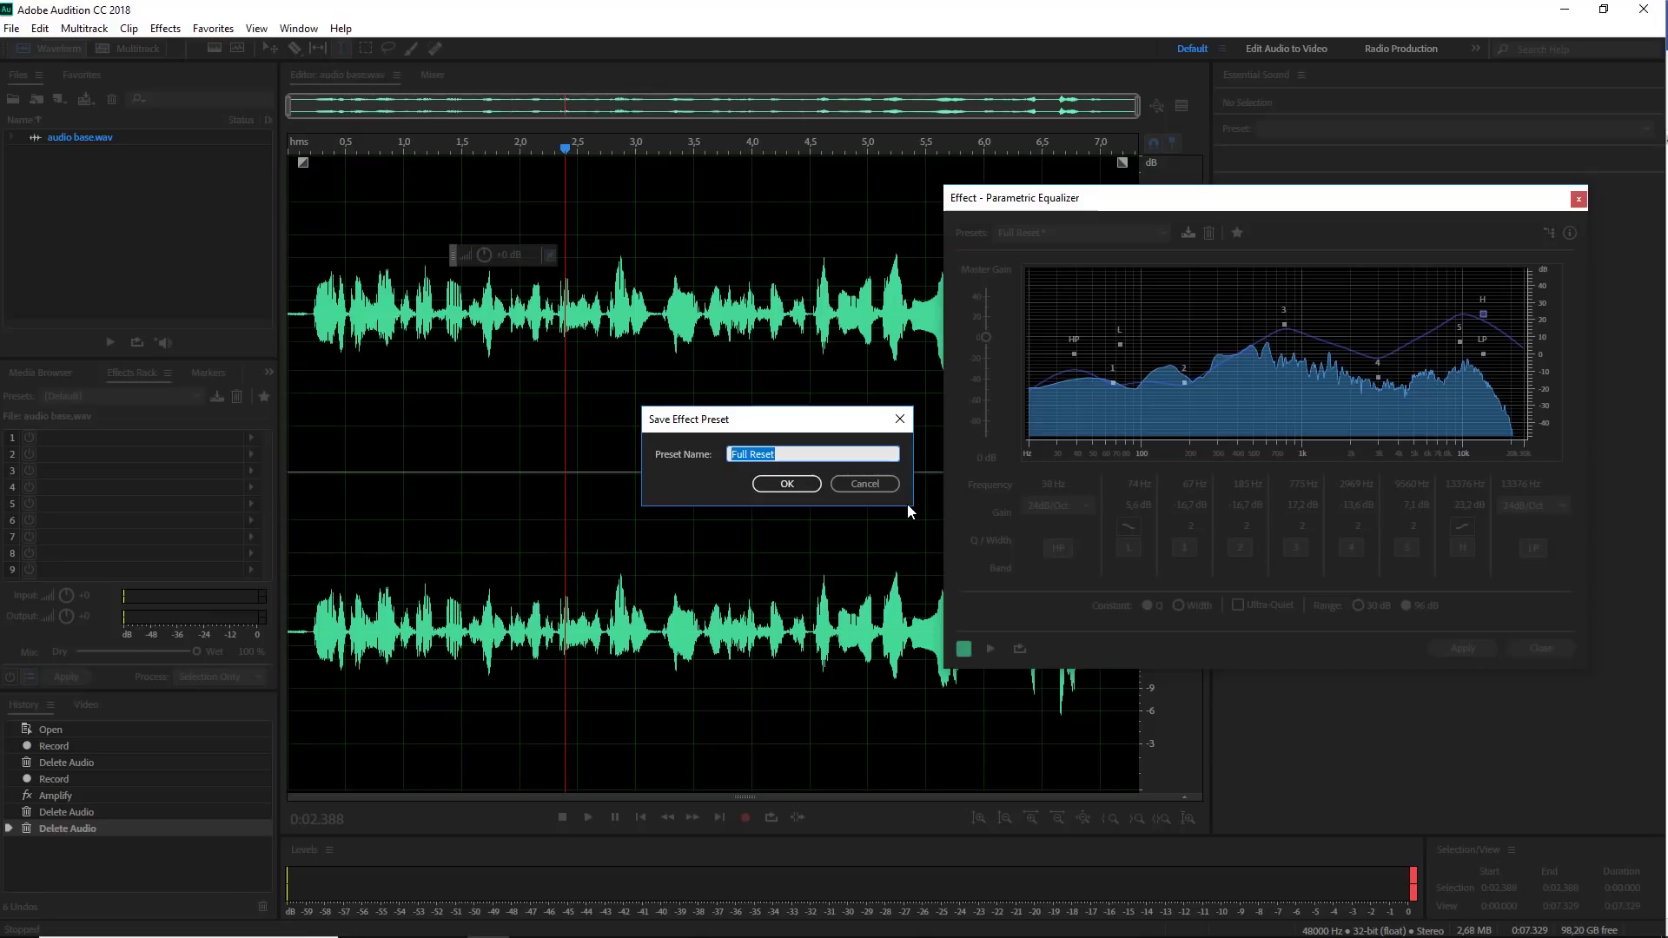
pyautogui.write('Heber preset1')
pyautogui.click(782, 490)
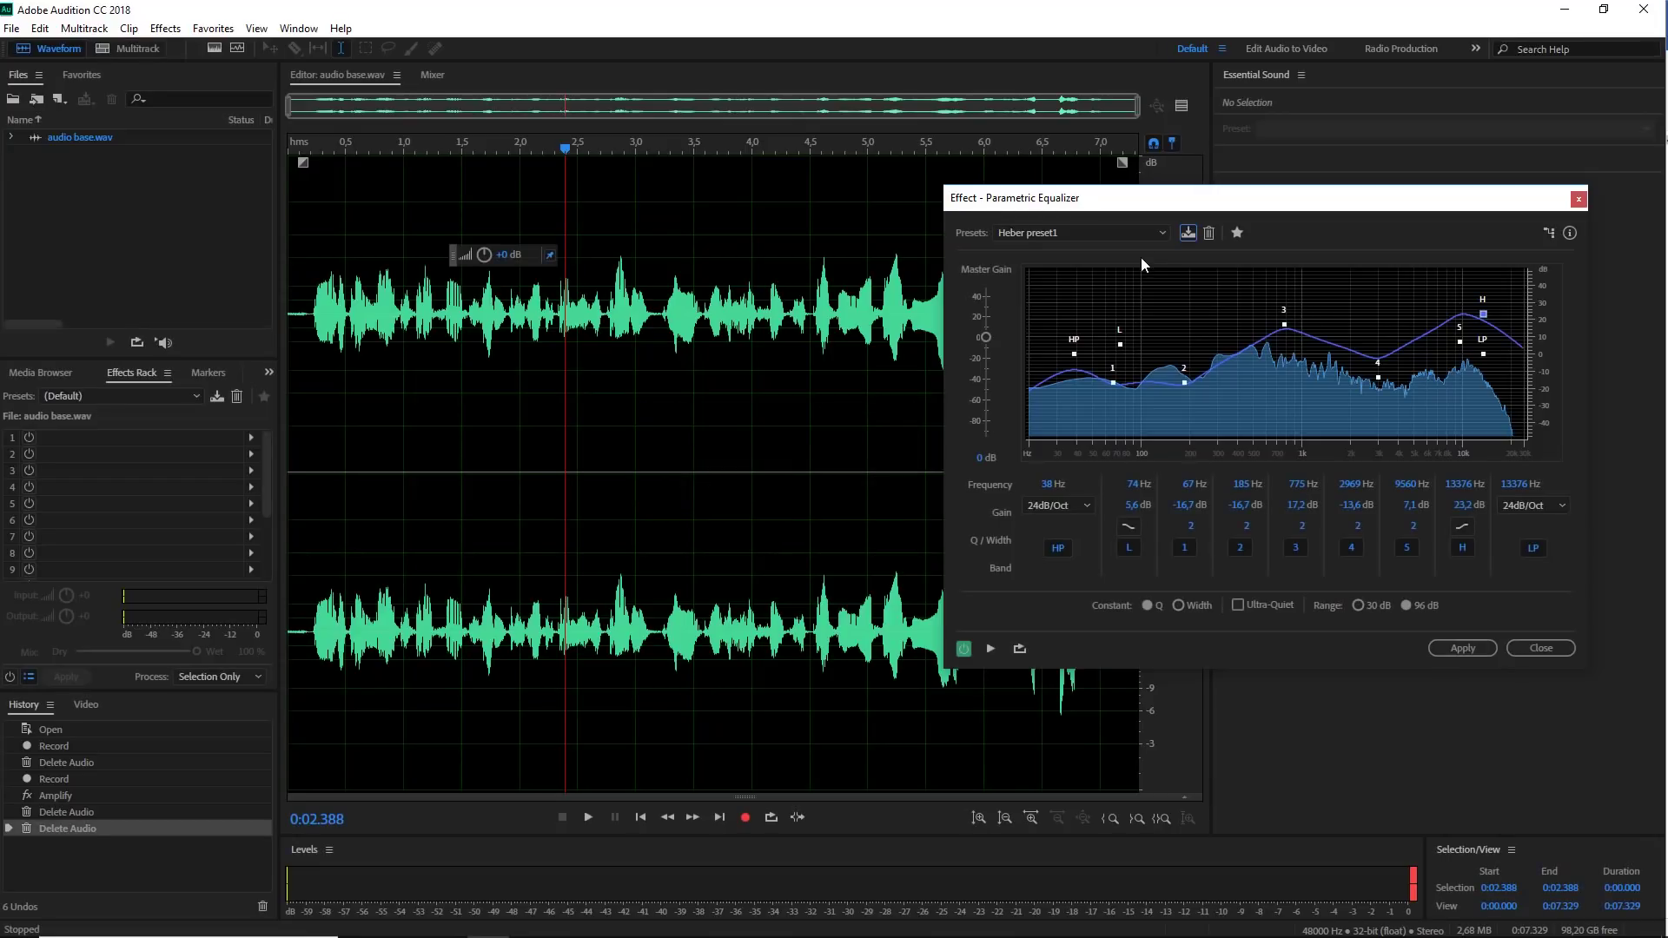
# Step: Select the saved custom preset in the preset list and close the Parametric Equalizer without applying it
pyautogui.click(1044, 232)
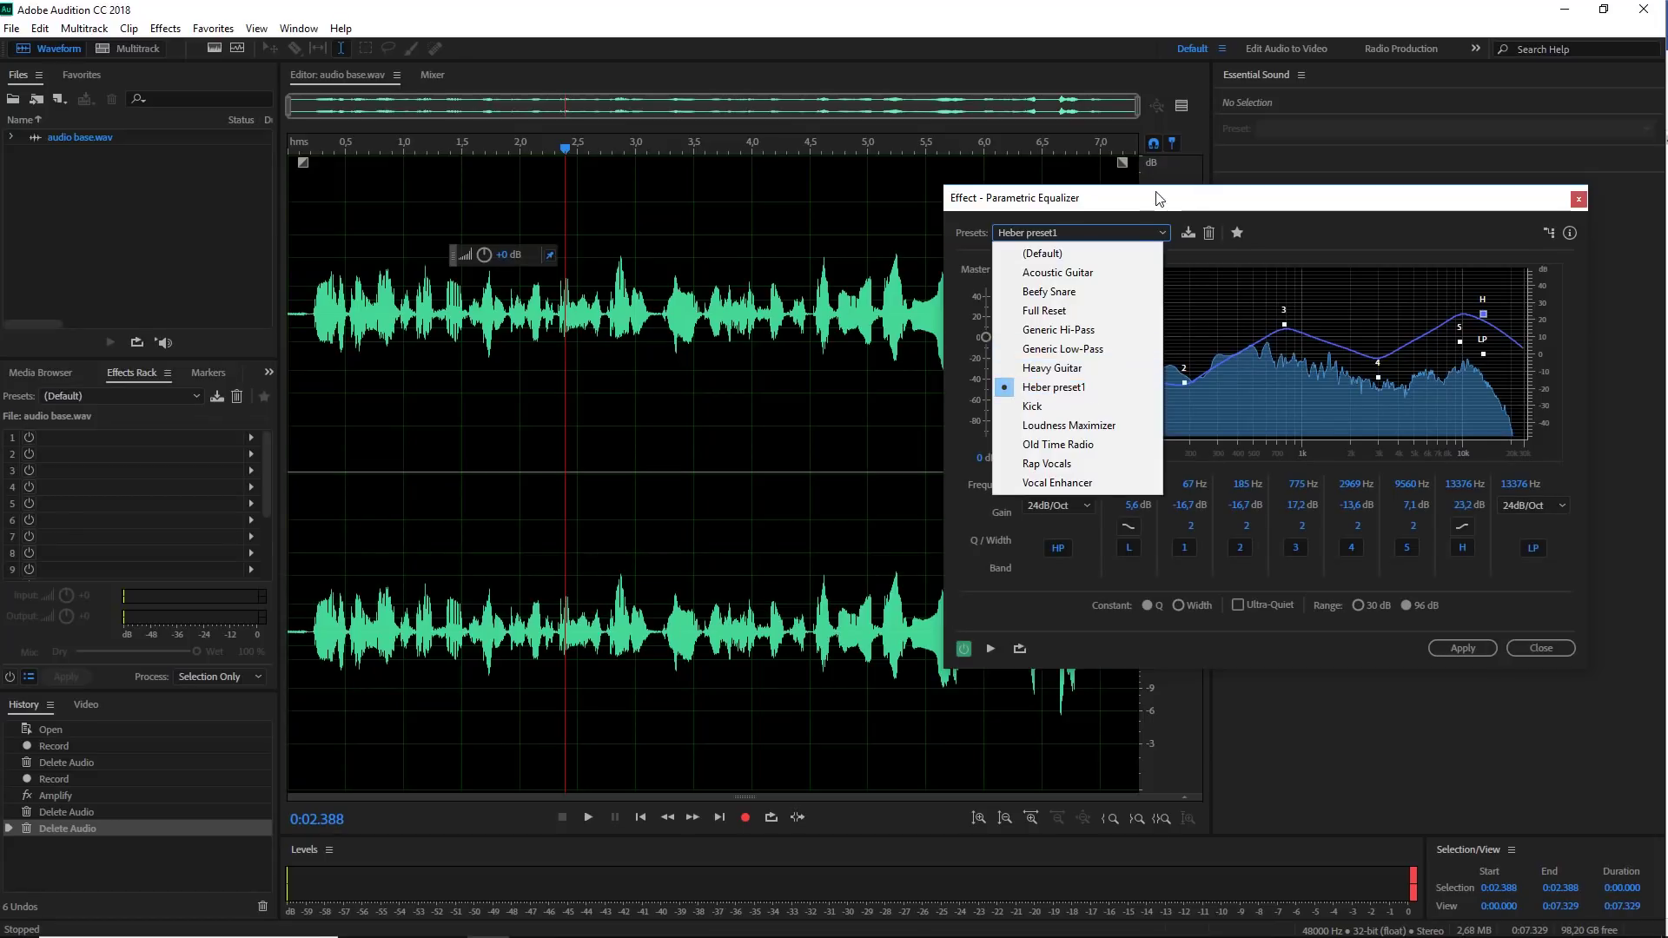
pyautogui.click(1091, 389)
pyautogui.click(1578, 198)
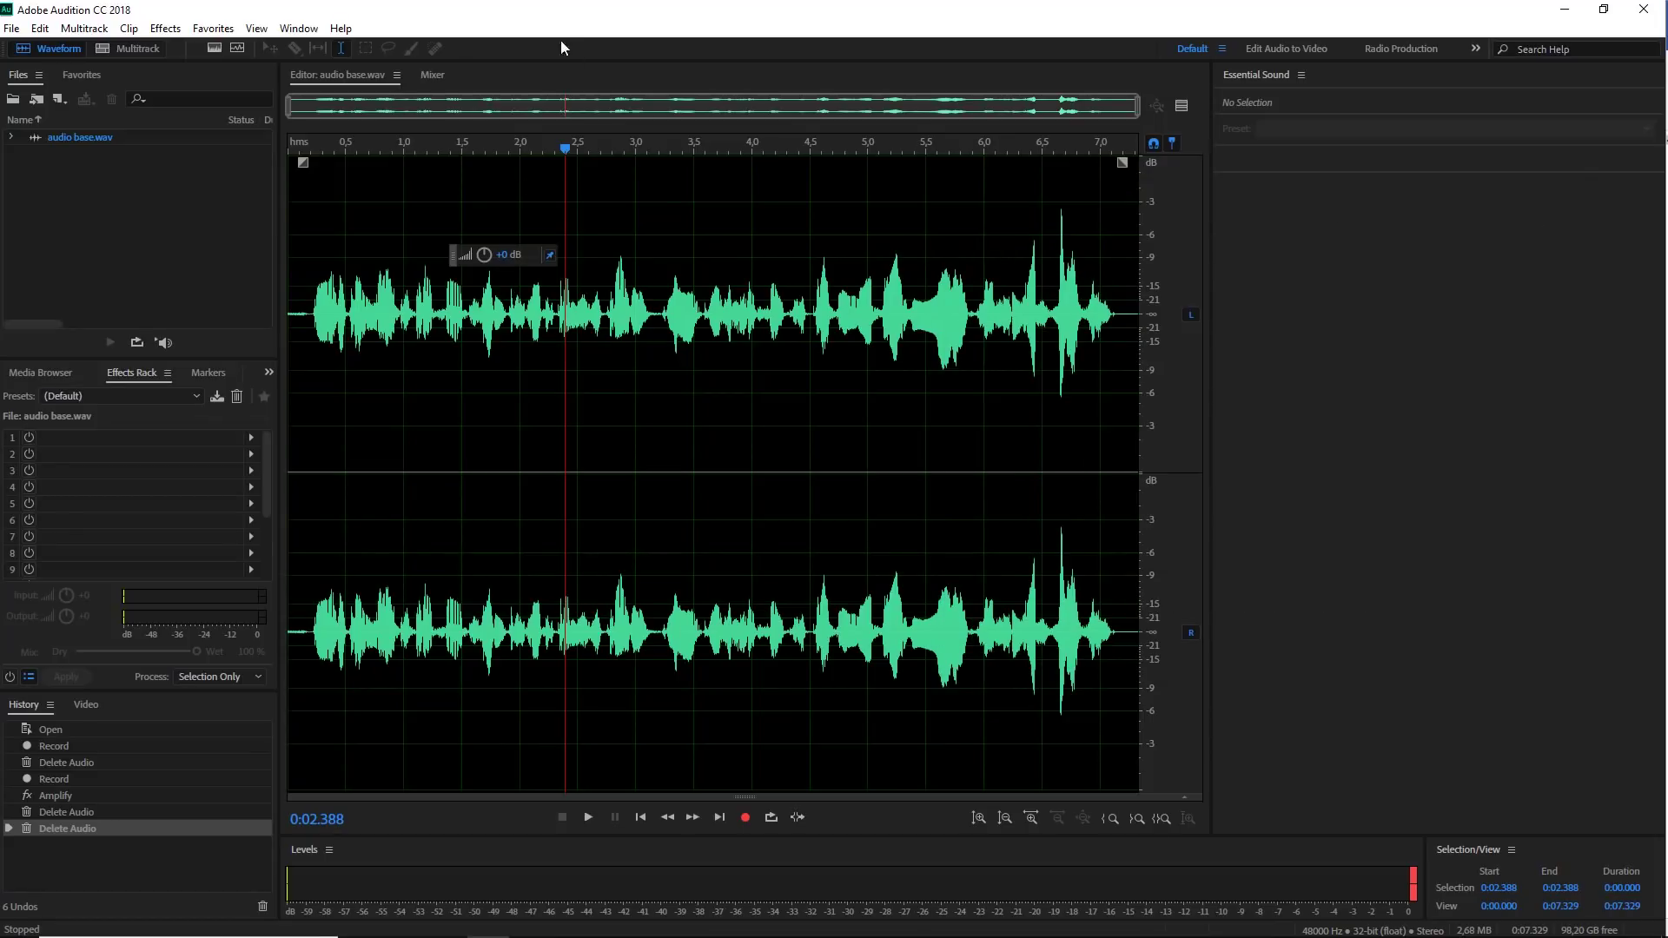
# Step: Reopen the Parametric Equalizer effect and load the custom preset
pyautogui.click(164, 28)
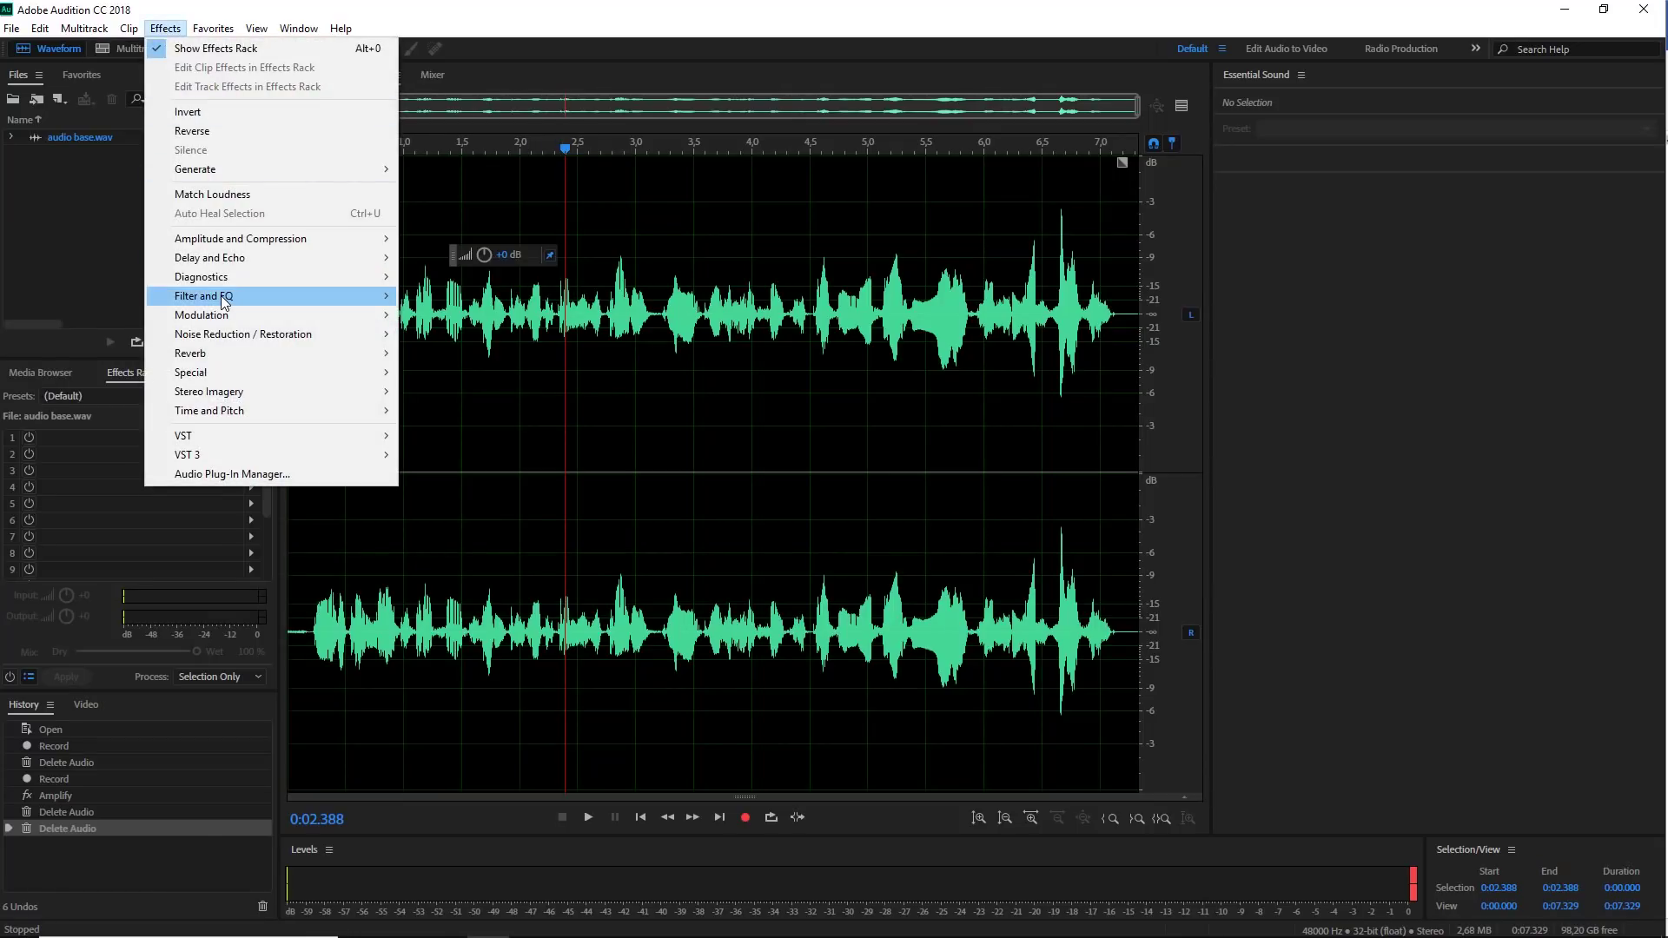
pyautogui.moveTo(311, 297)
pyautogui.click(462, 392)
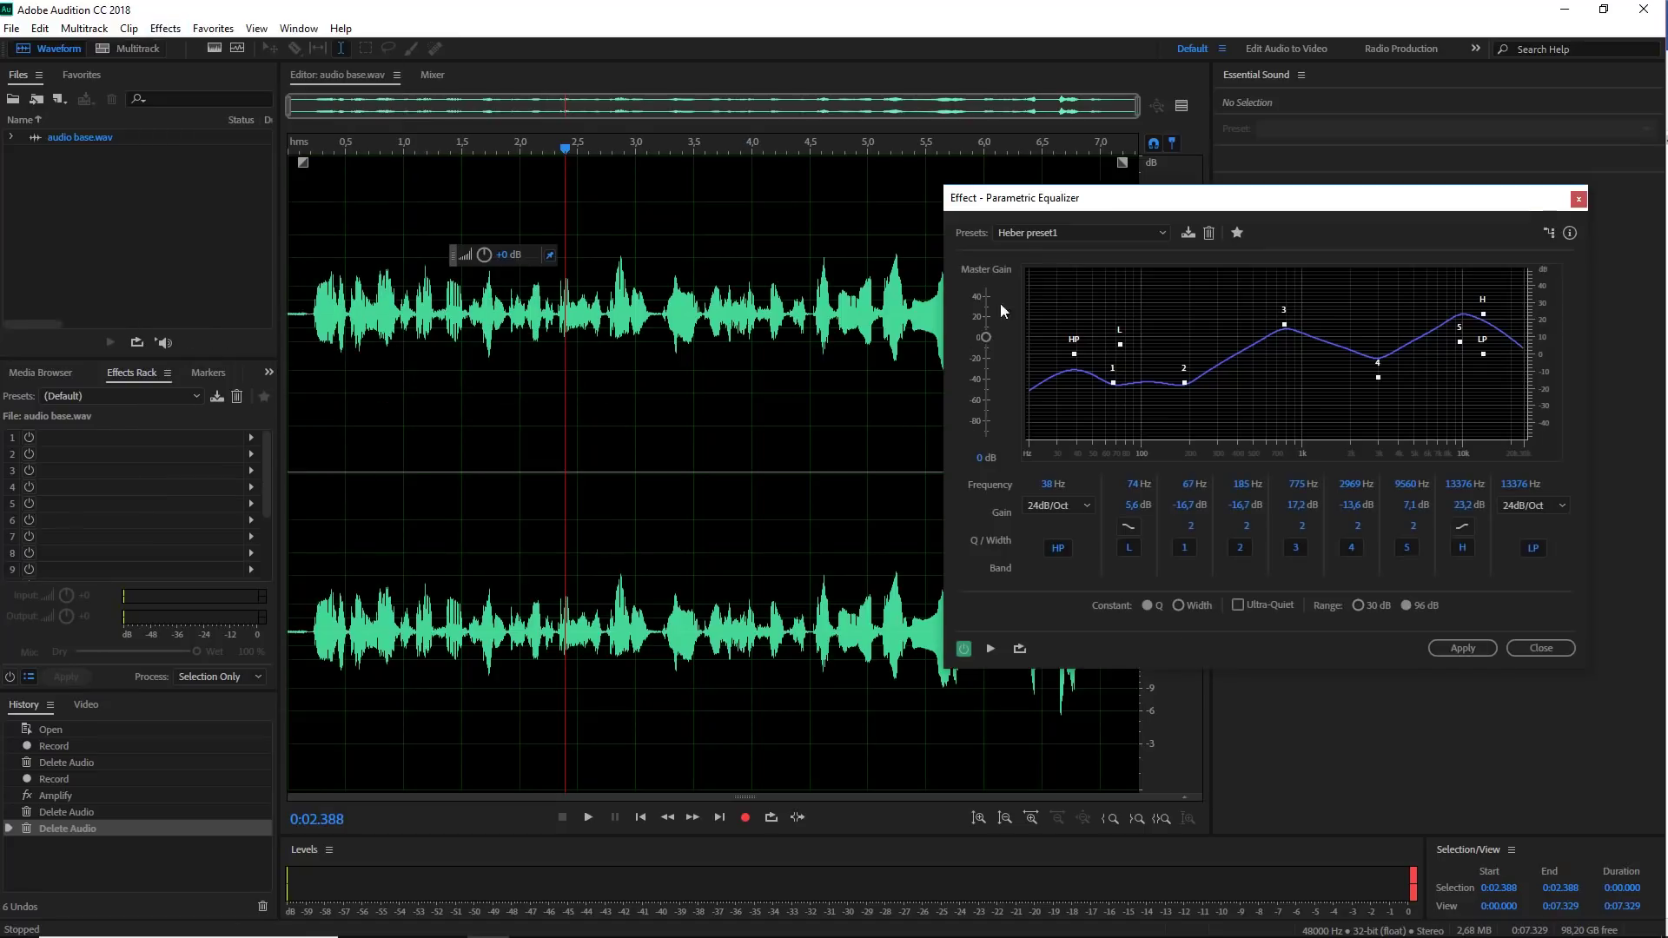
pyautogui.click(1062, 233)
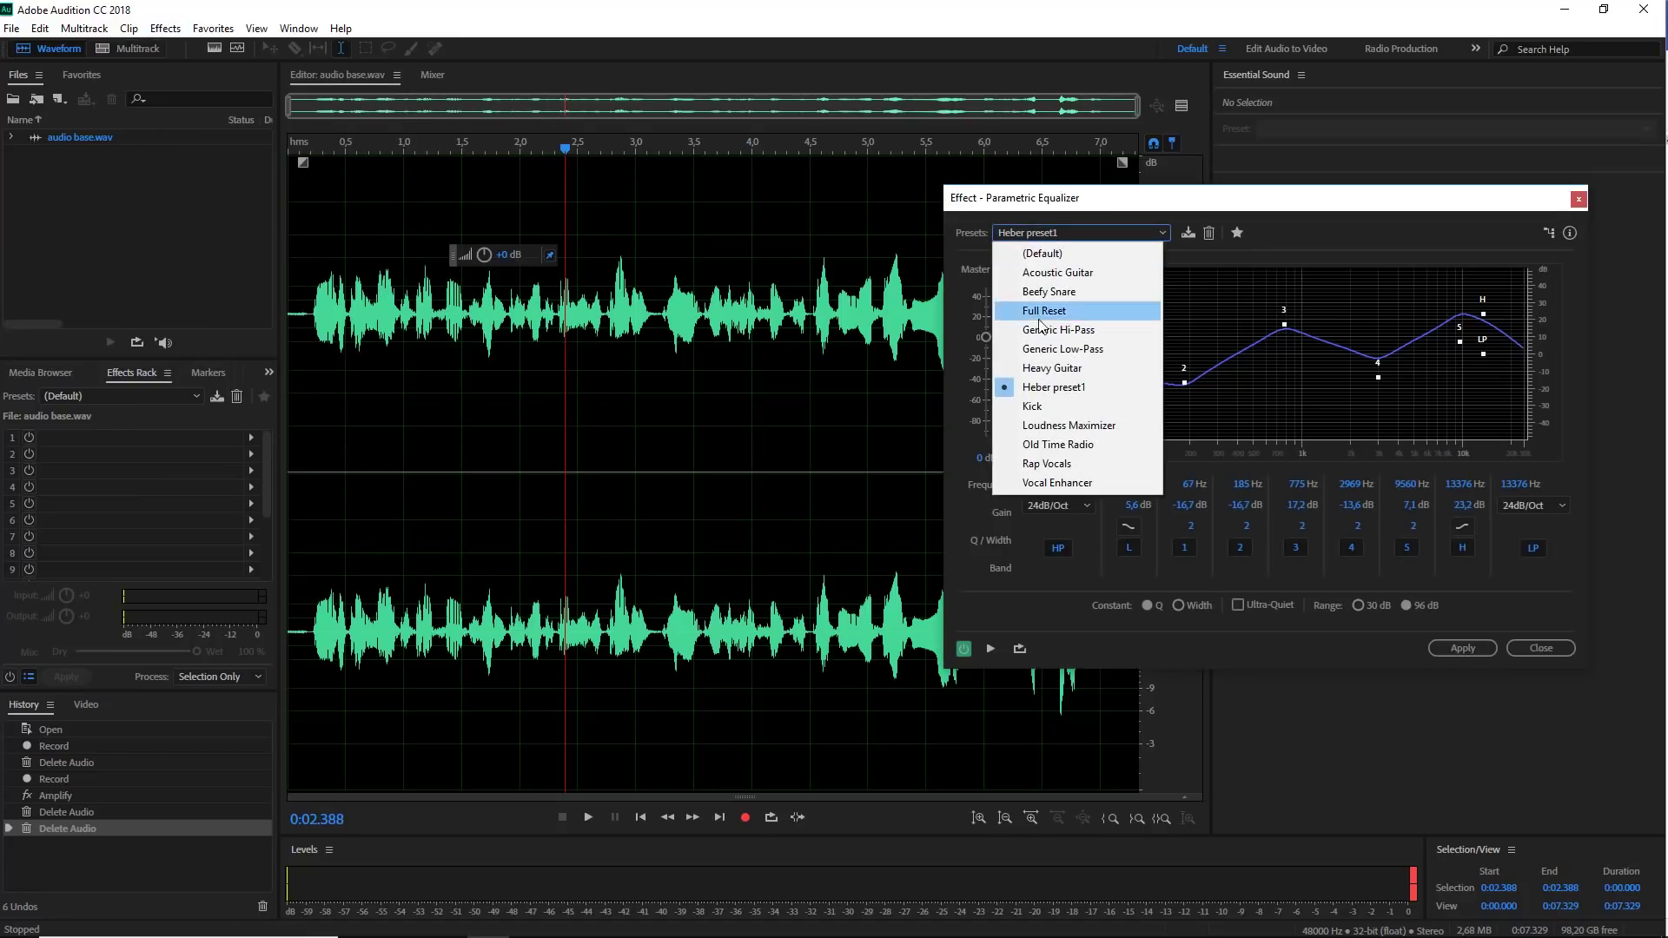
pyautogui.click(1056, 391)
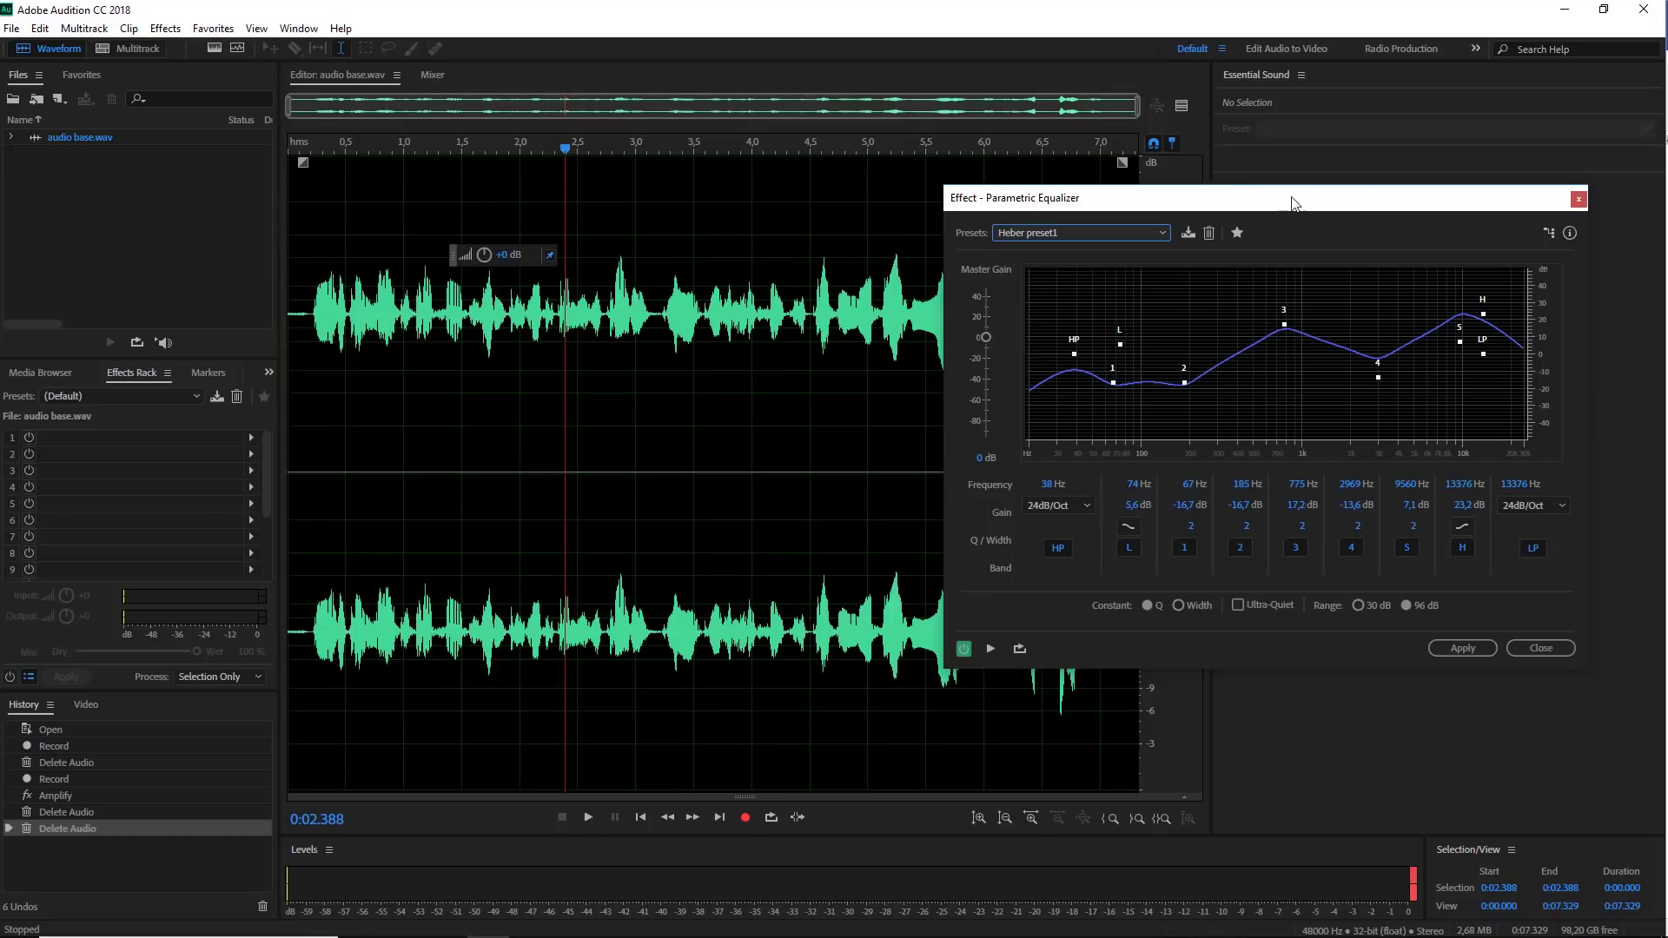
# Step: Delete the custom preset from the Parametric Equalizer, confirm the deletion and check the preset list
pyautogui.click(1098, 231)
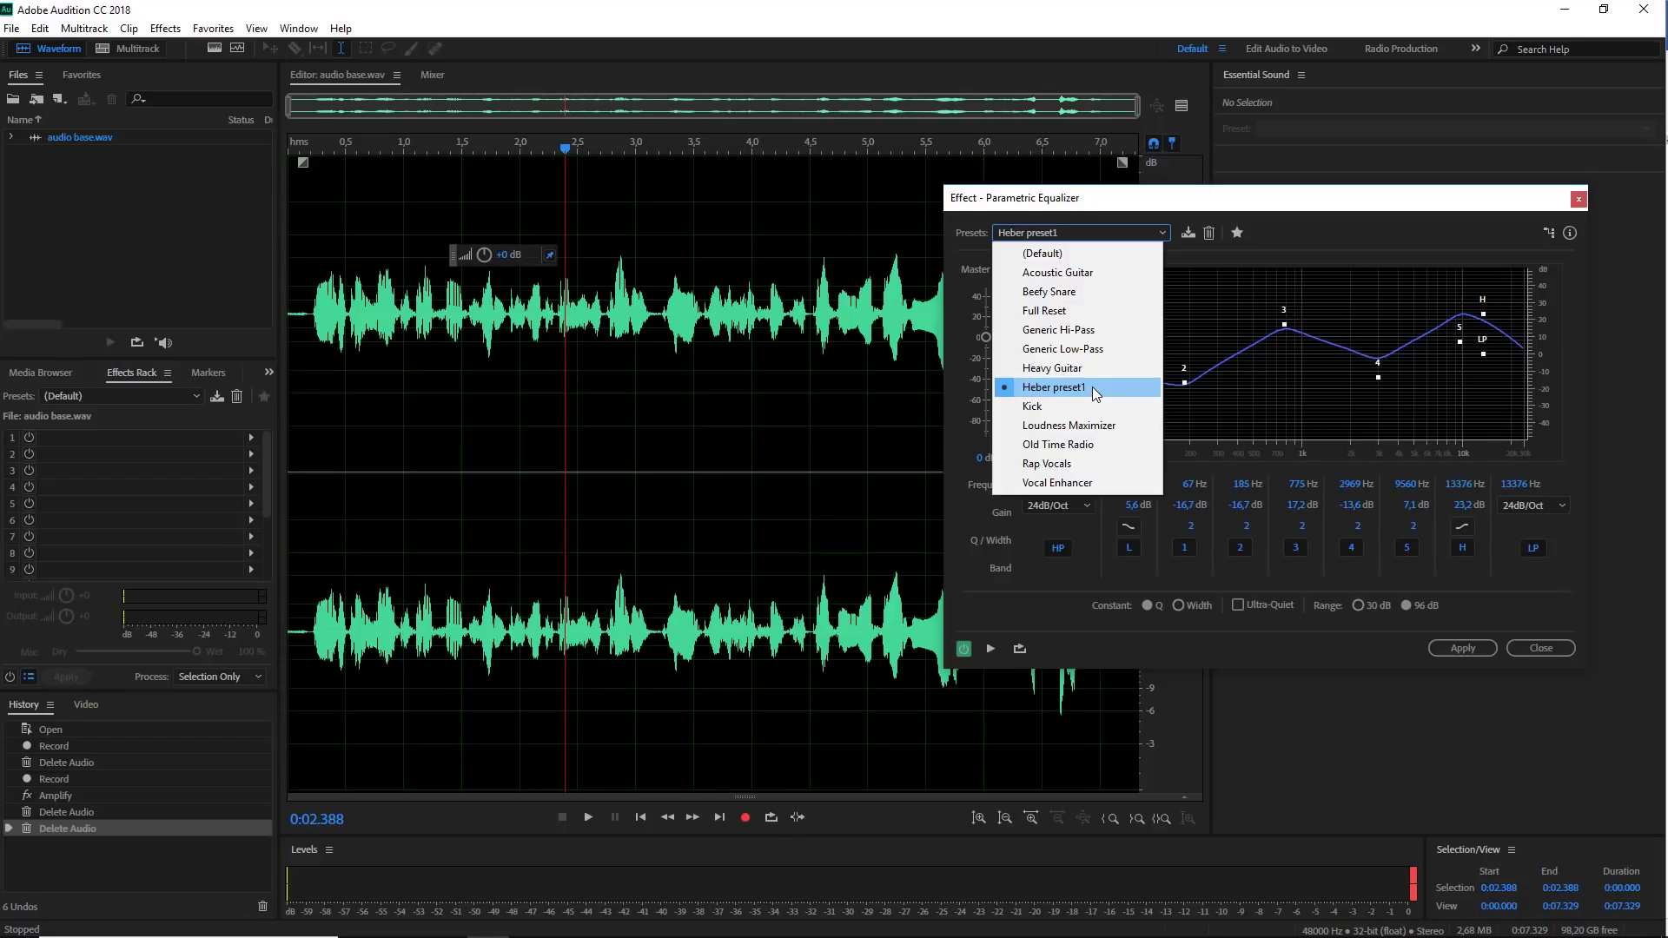
pyautogui.click(1114, 210)
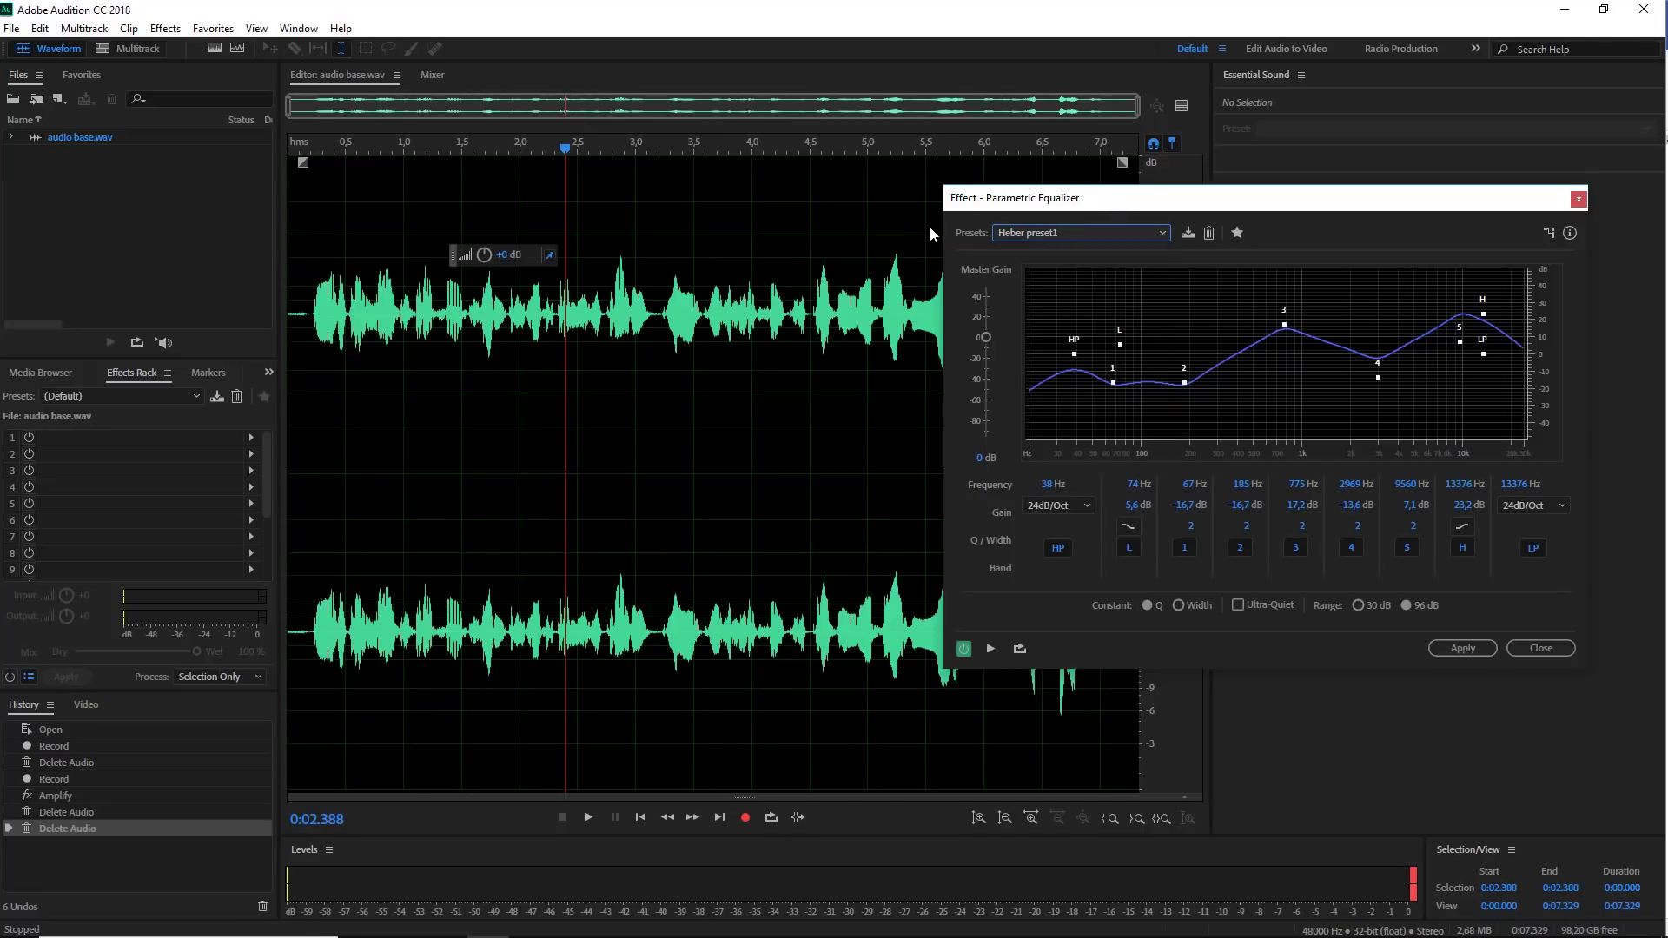
pyautogui.click(1025, 235)
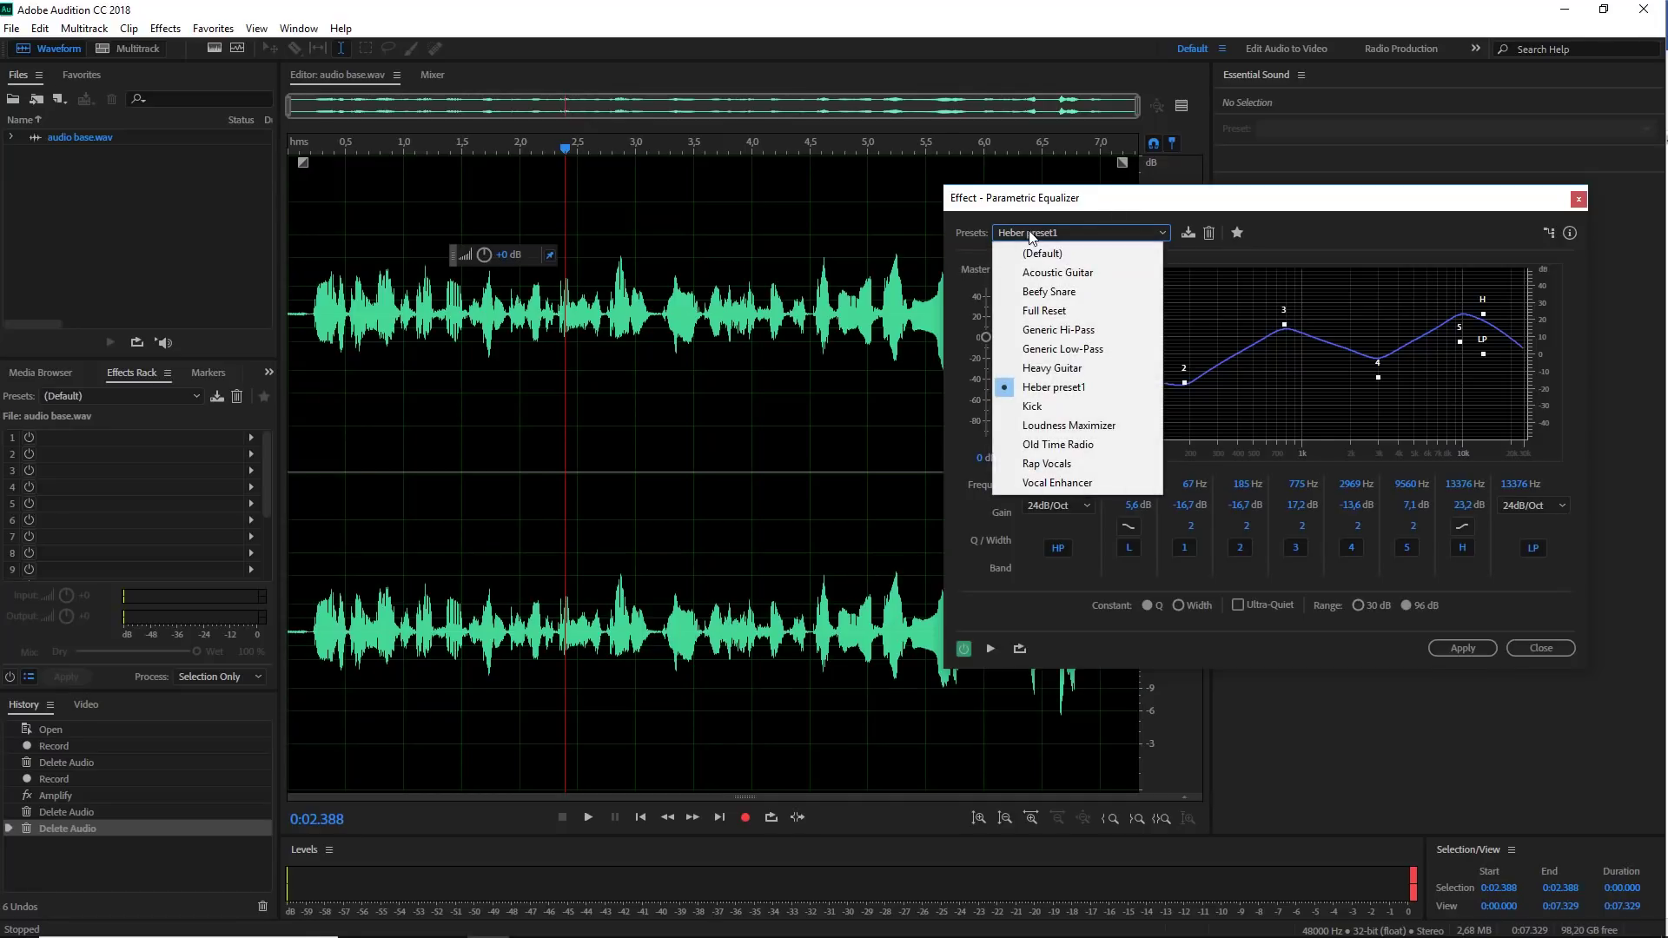
pyautogui.click(1065, 391)
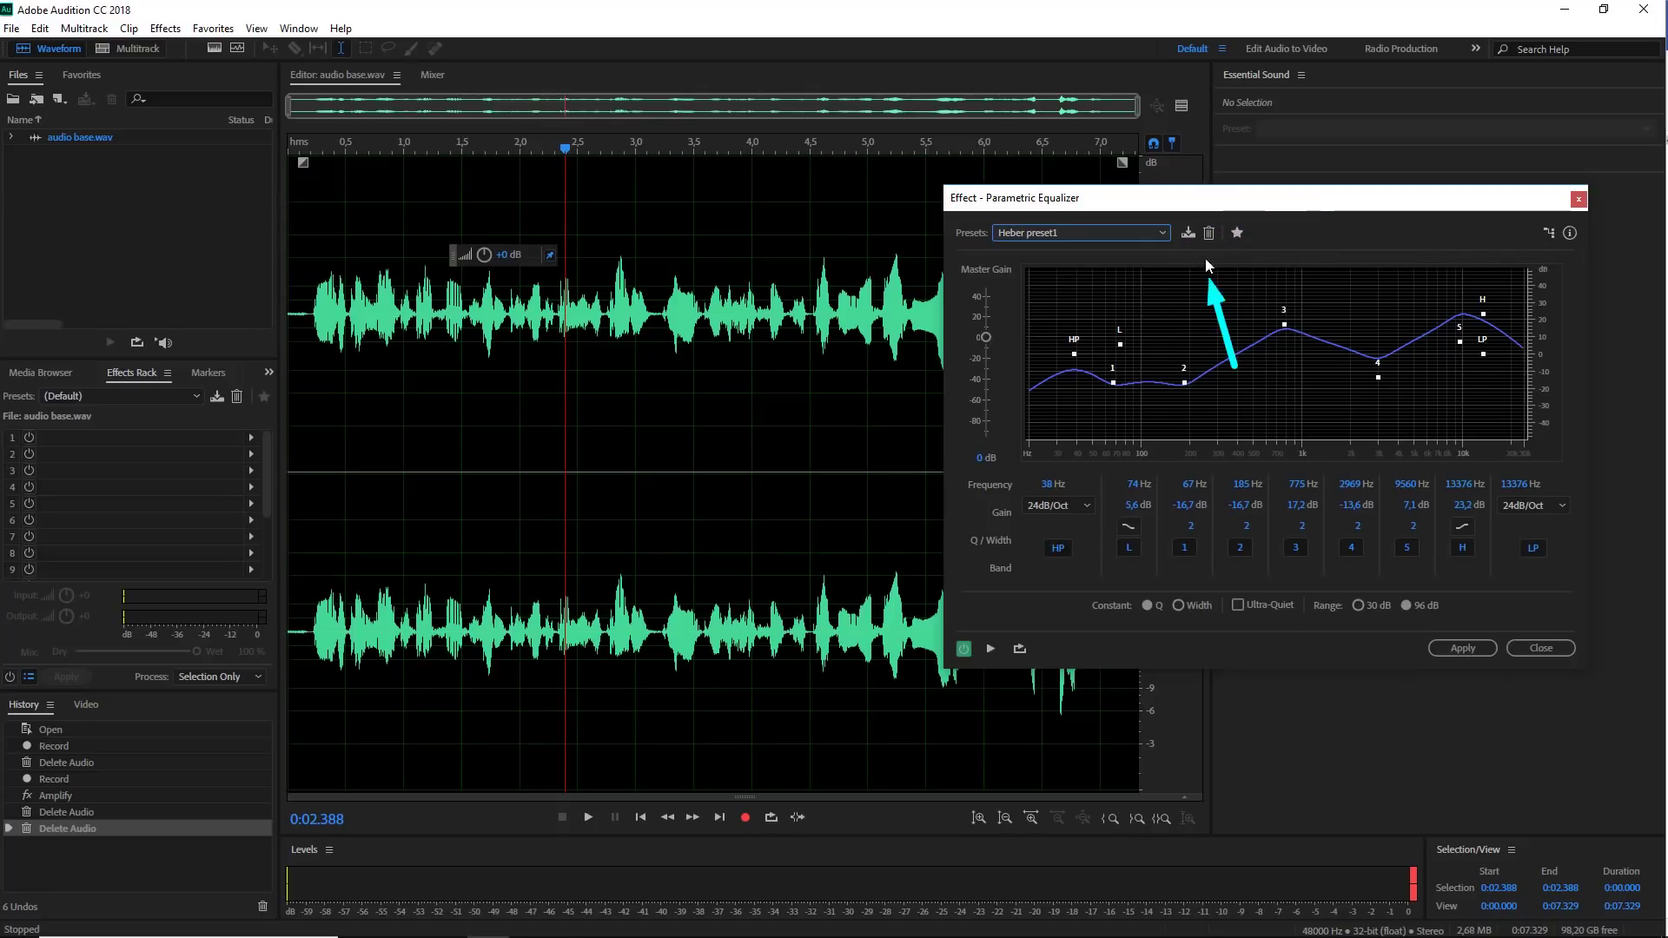
pyautogui.click(1209, 233)
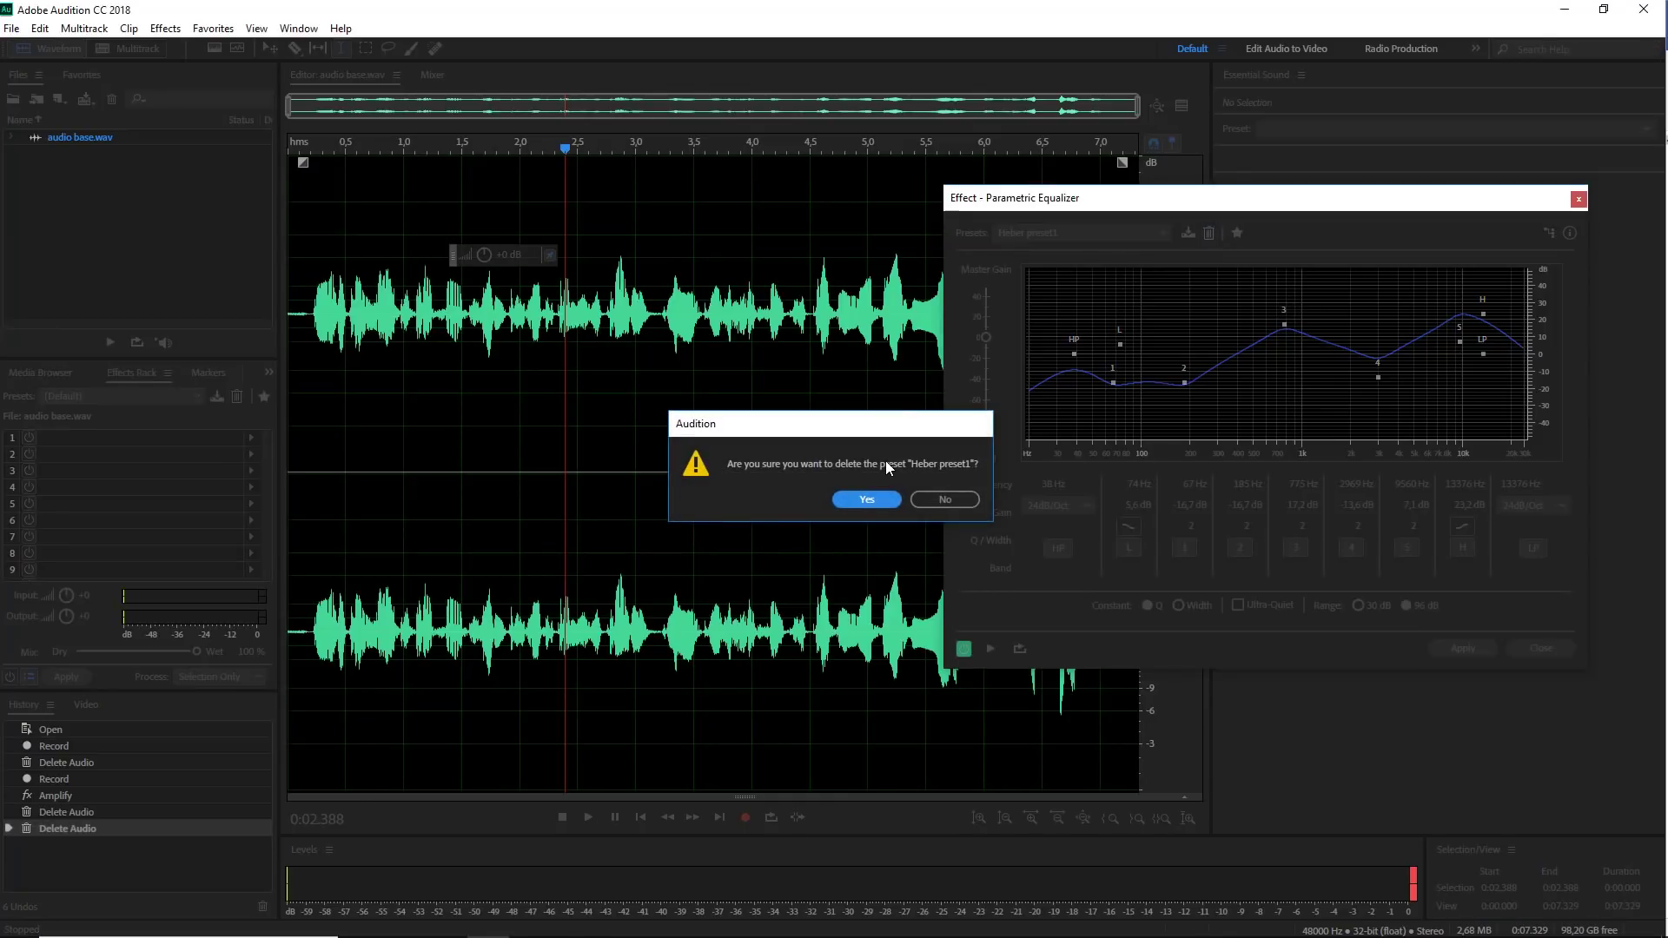
pyautogui.click(866, 500)
pyautogui.click(1073, 236)
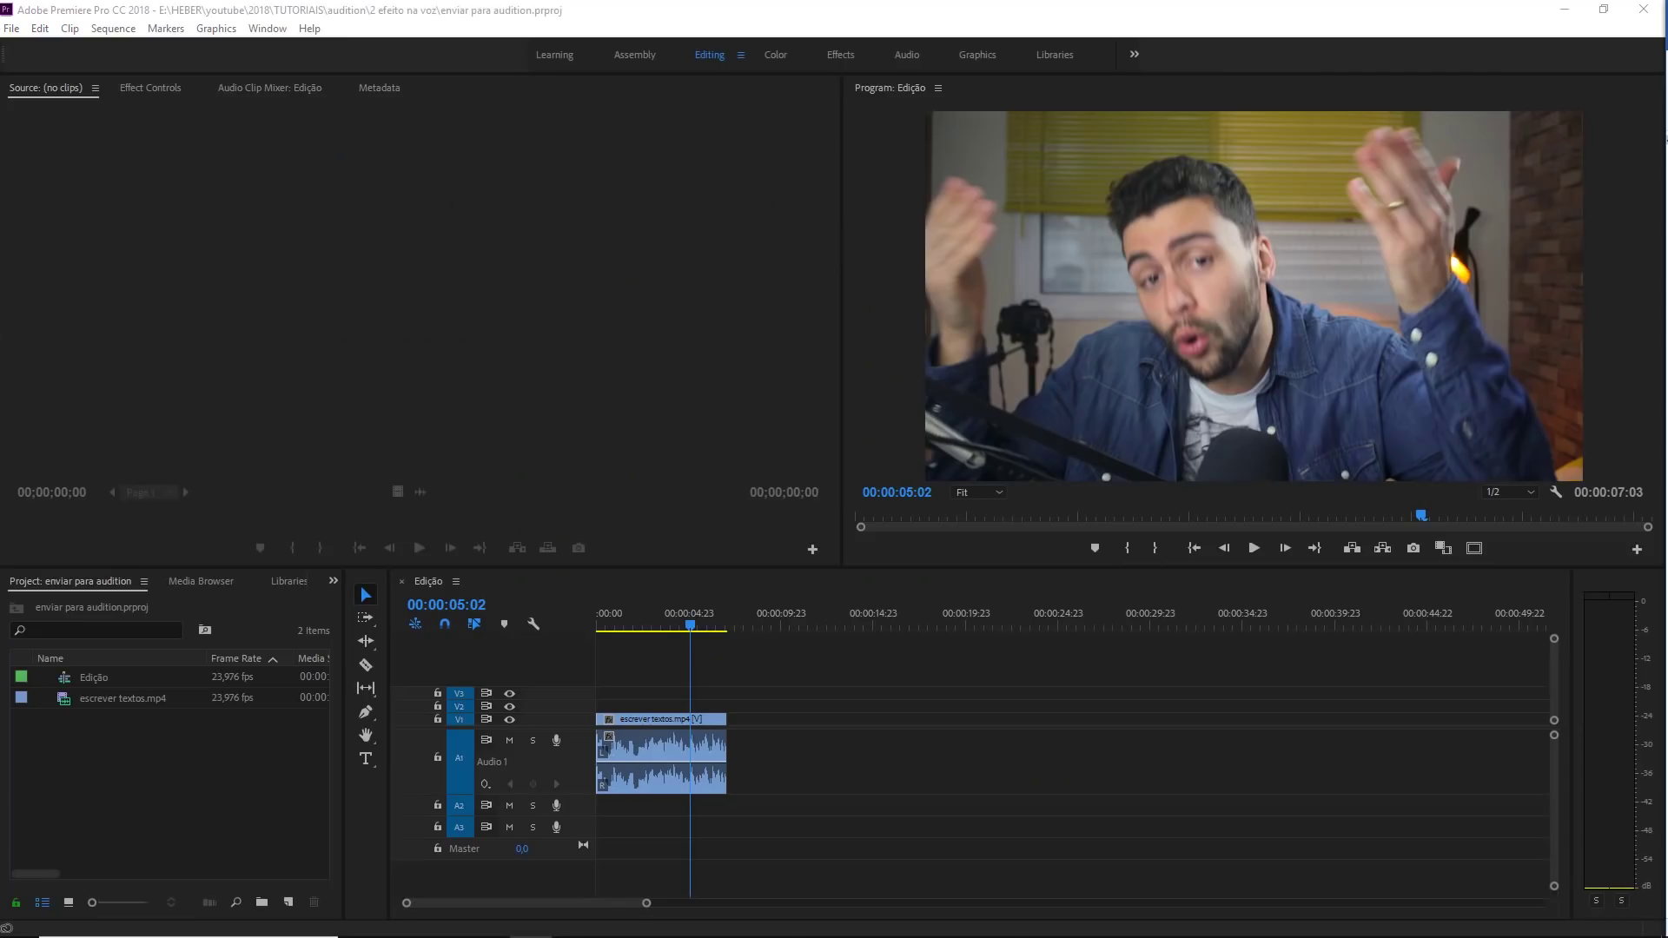
# Step: In Premiere Pro, split the escrever textos.mp4 clip on the Edição timeline at 00:00:02:05
pyautogui.click(638, 618)
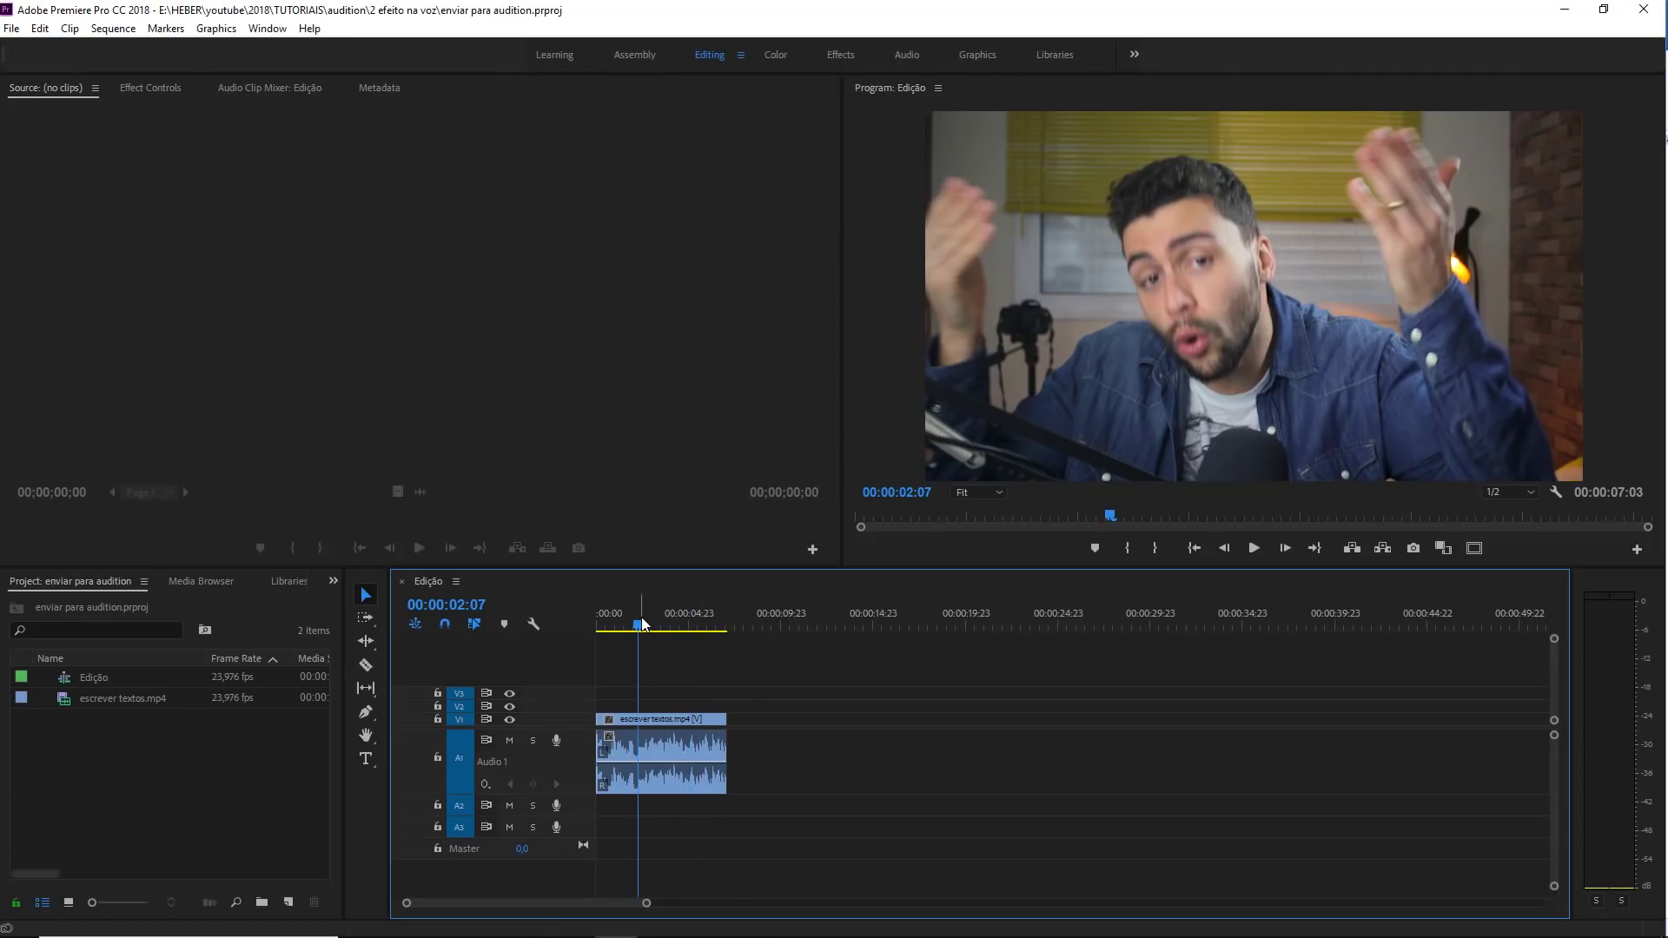
pyautogui.moveTo(642, 627); pyautogui.dragTo(663, 628)
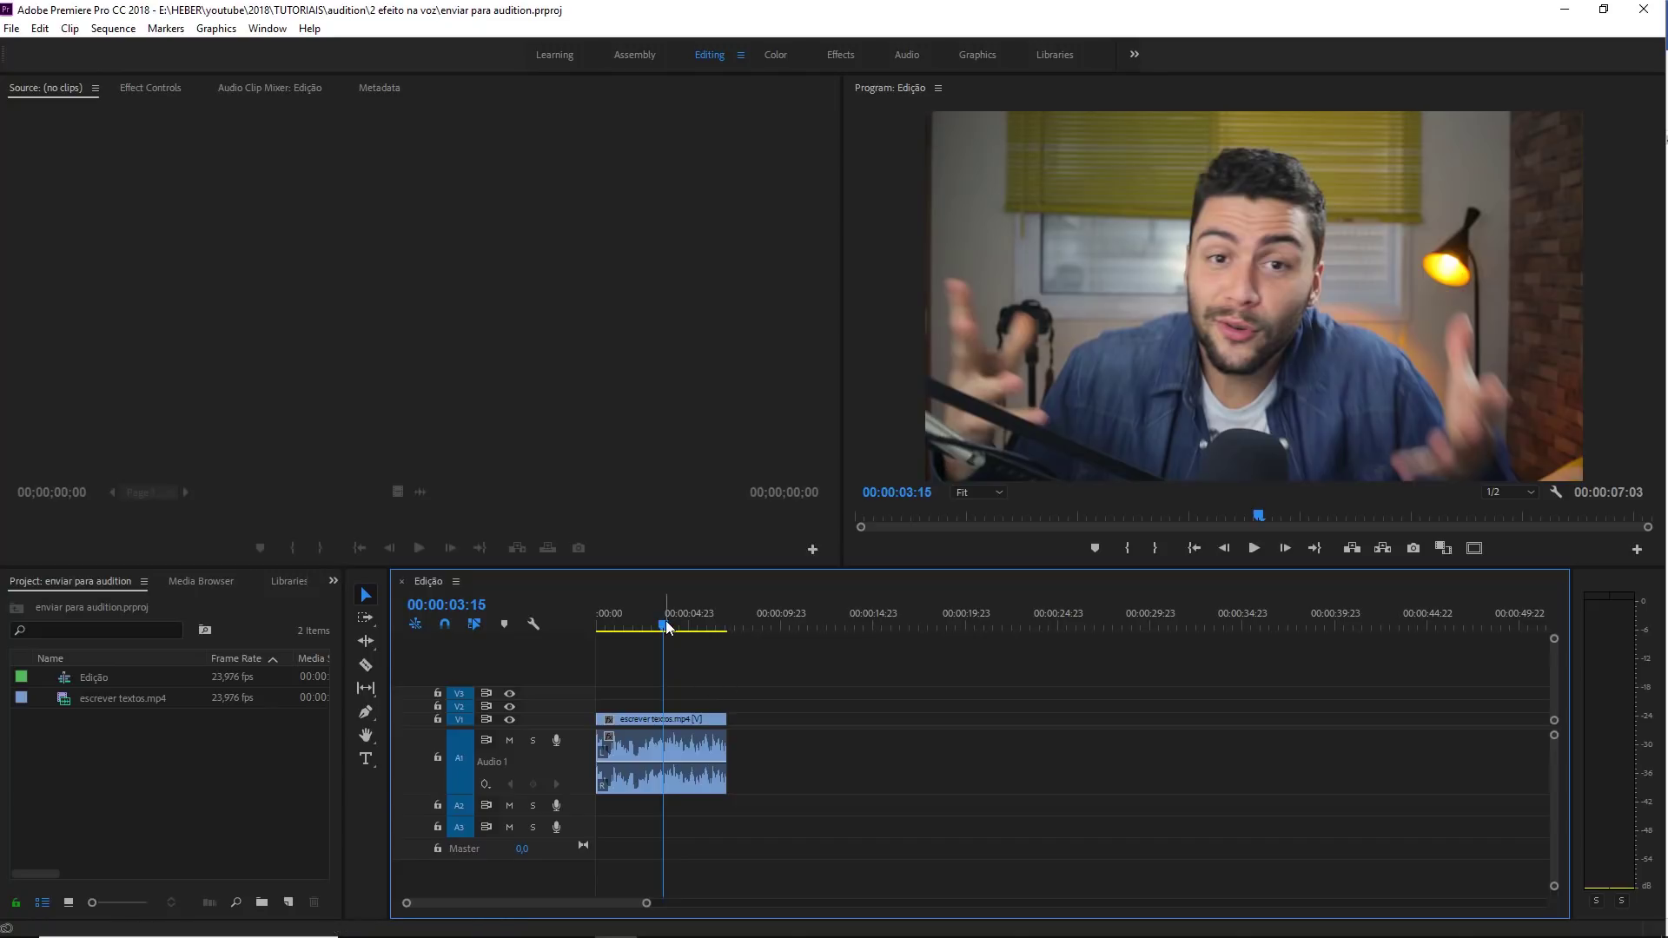
pyautogui.moveTo(663, 625); pyautogui.dragTo(655, 627)
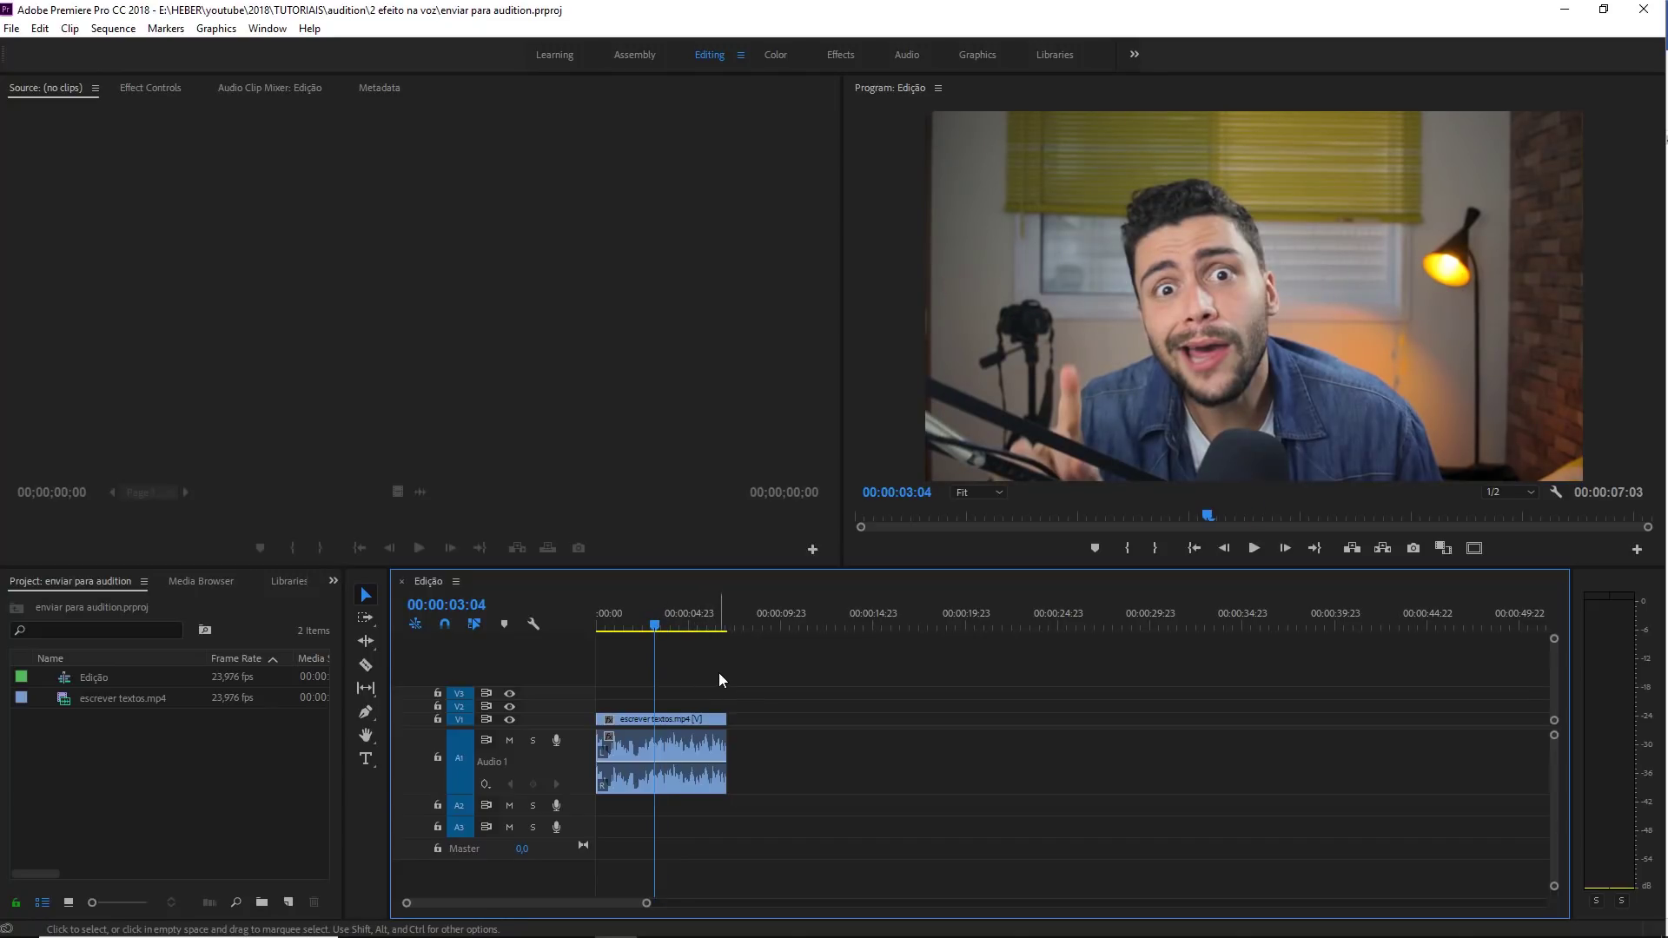
pyautogui.press('=')
pyautogui.press('=')
pyautogui.press('=')
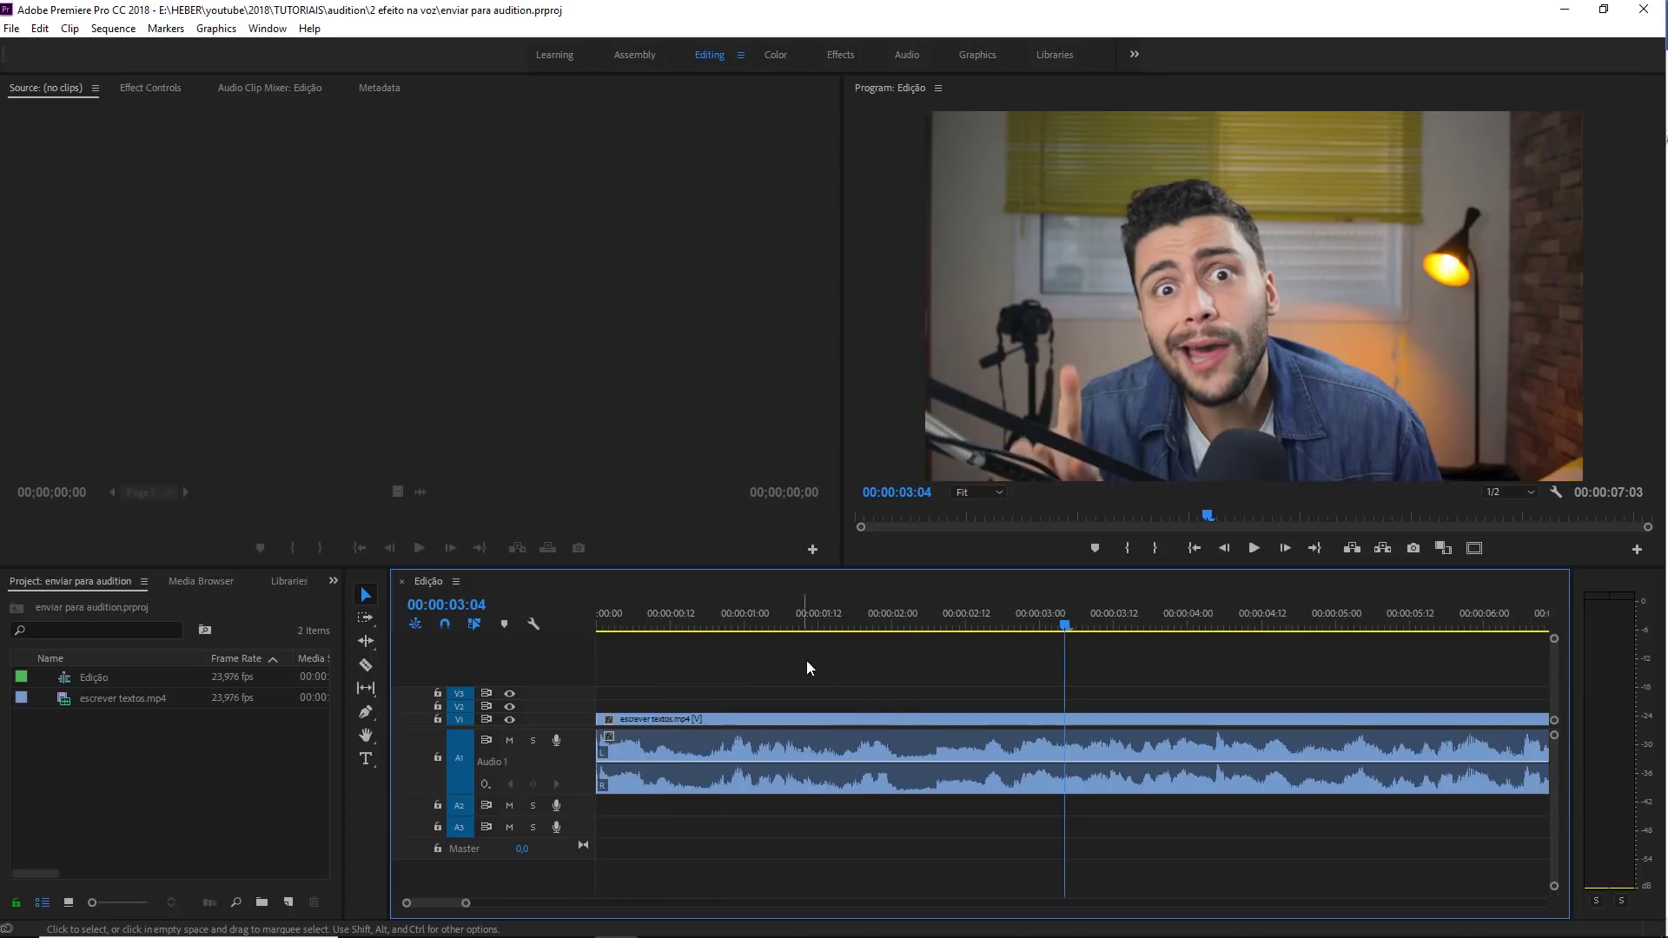
pyautogui.press('-')
pyautogui.click(759, 616)
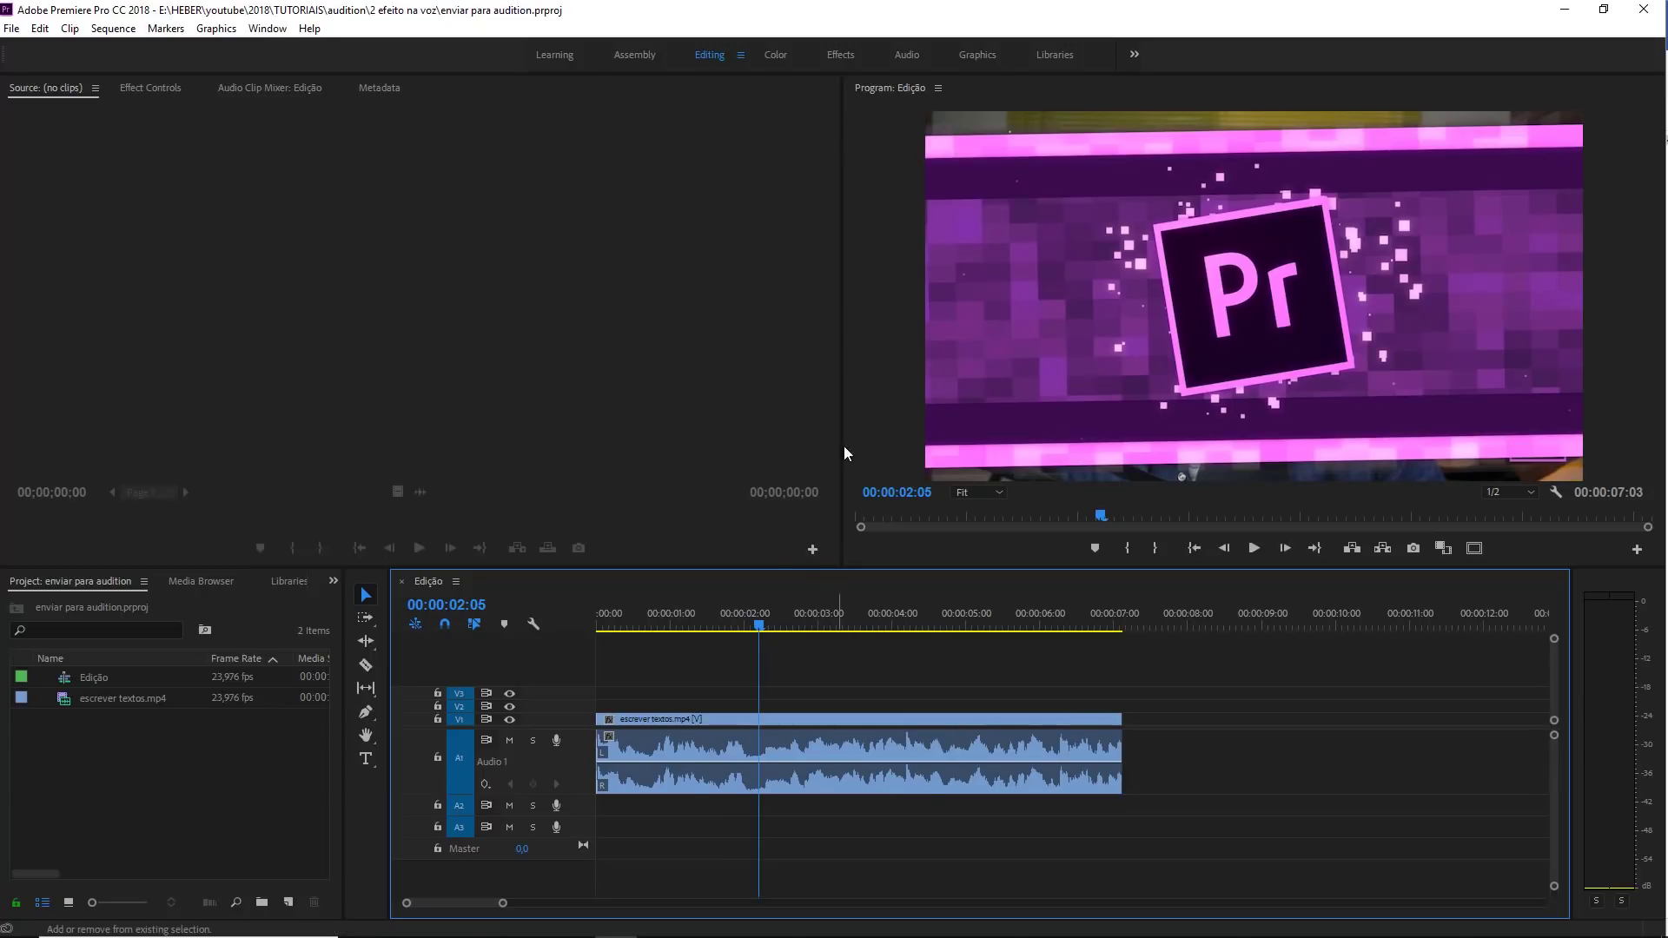
pyautogui.click(794, 686)
pyautogui.hotkey('ctrl', 'k')
# Step: Split the remaining part of the clip at 00:00:04:17 to isolate a middle segment, and clear the selection
pyautogui.moveTo(784, 613); pyautogui.dragTo(947, 613)
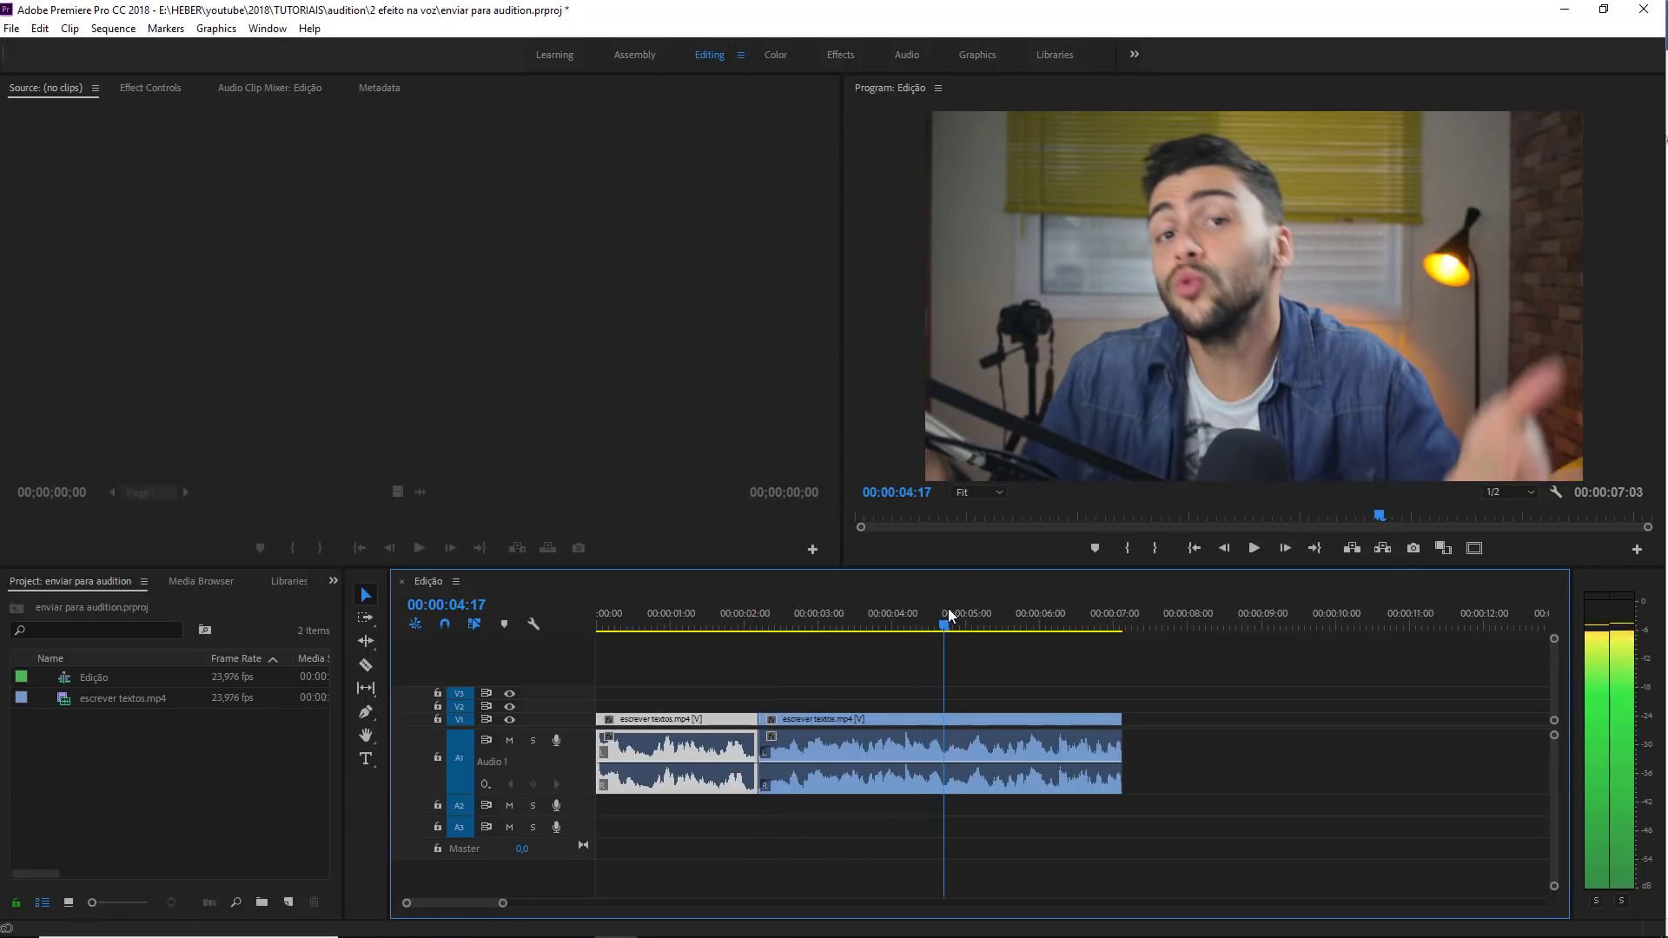
pyautogui.hotkey('ctrl', 'k')
pyautogui.click(988, 648)
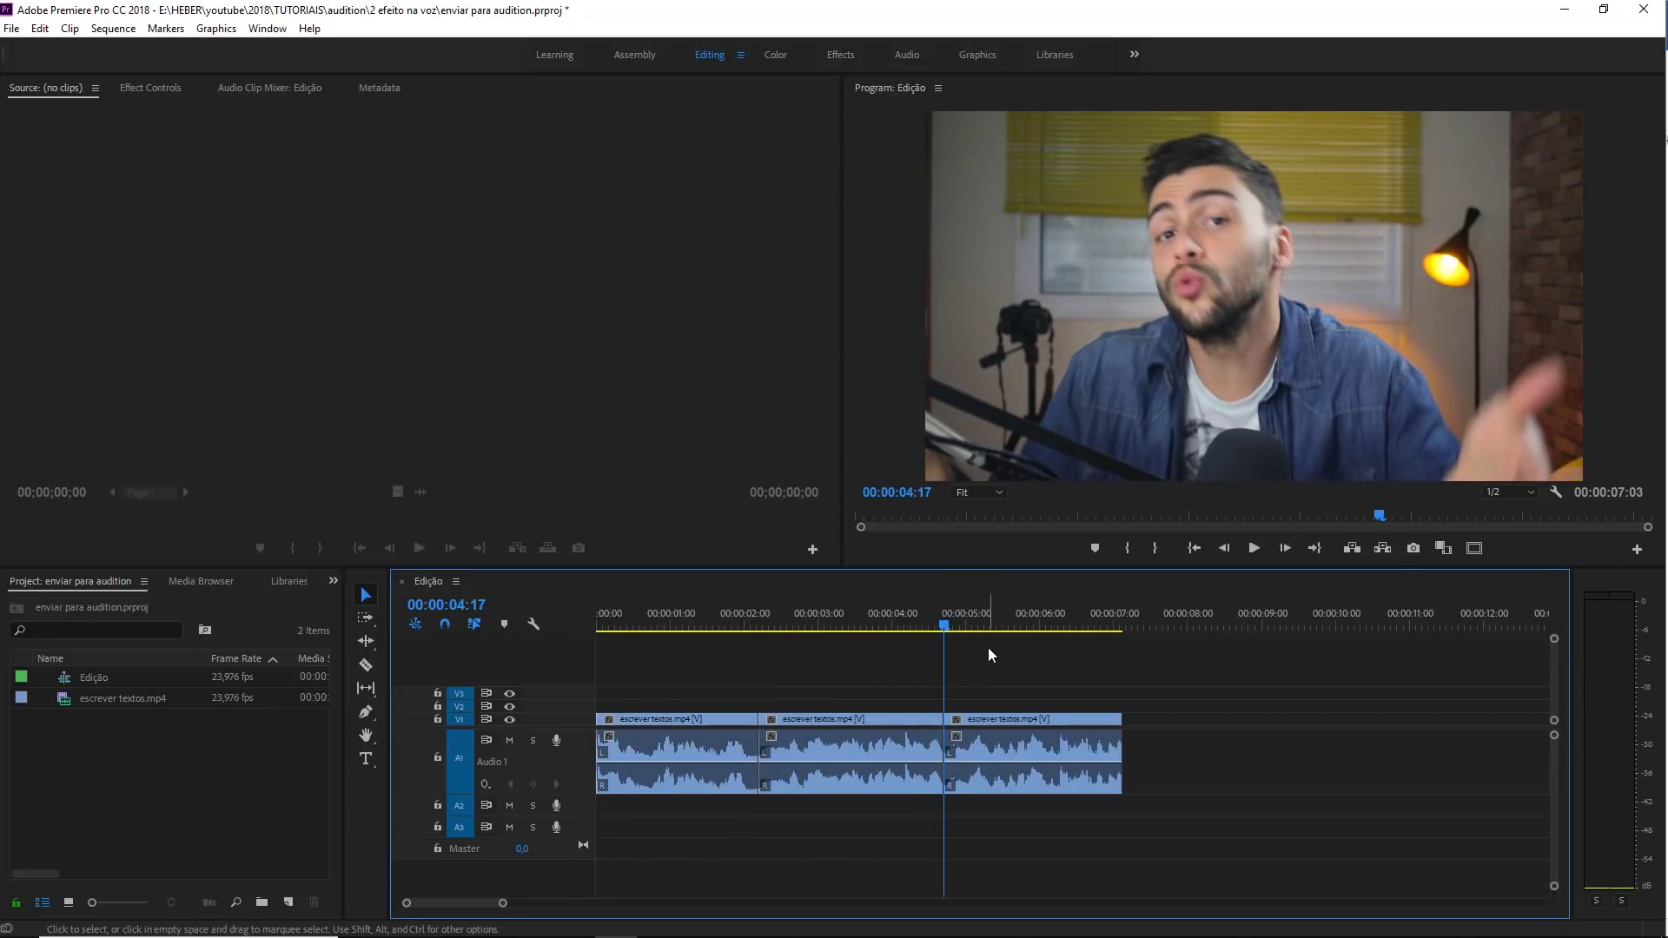
# Step: Send the middle segment of escrever textos.mp4 to Adobe Audition for audio editing
pyautogui.click(825, 747)
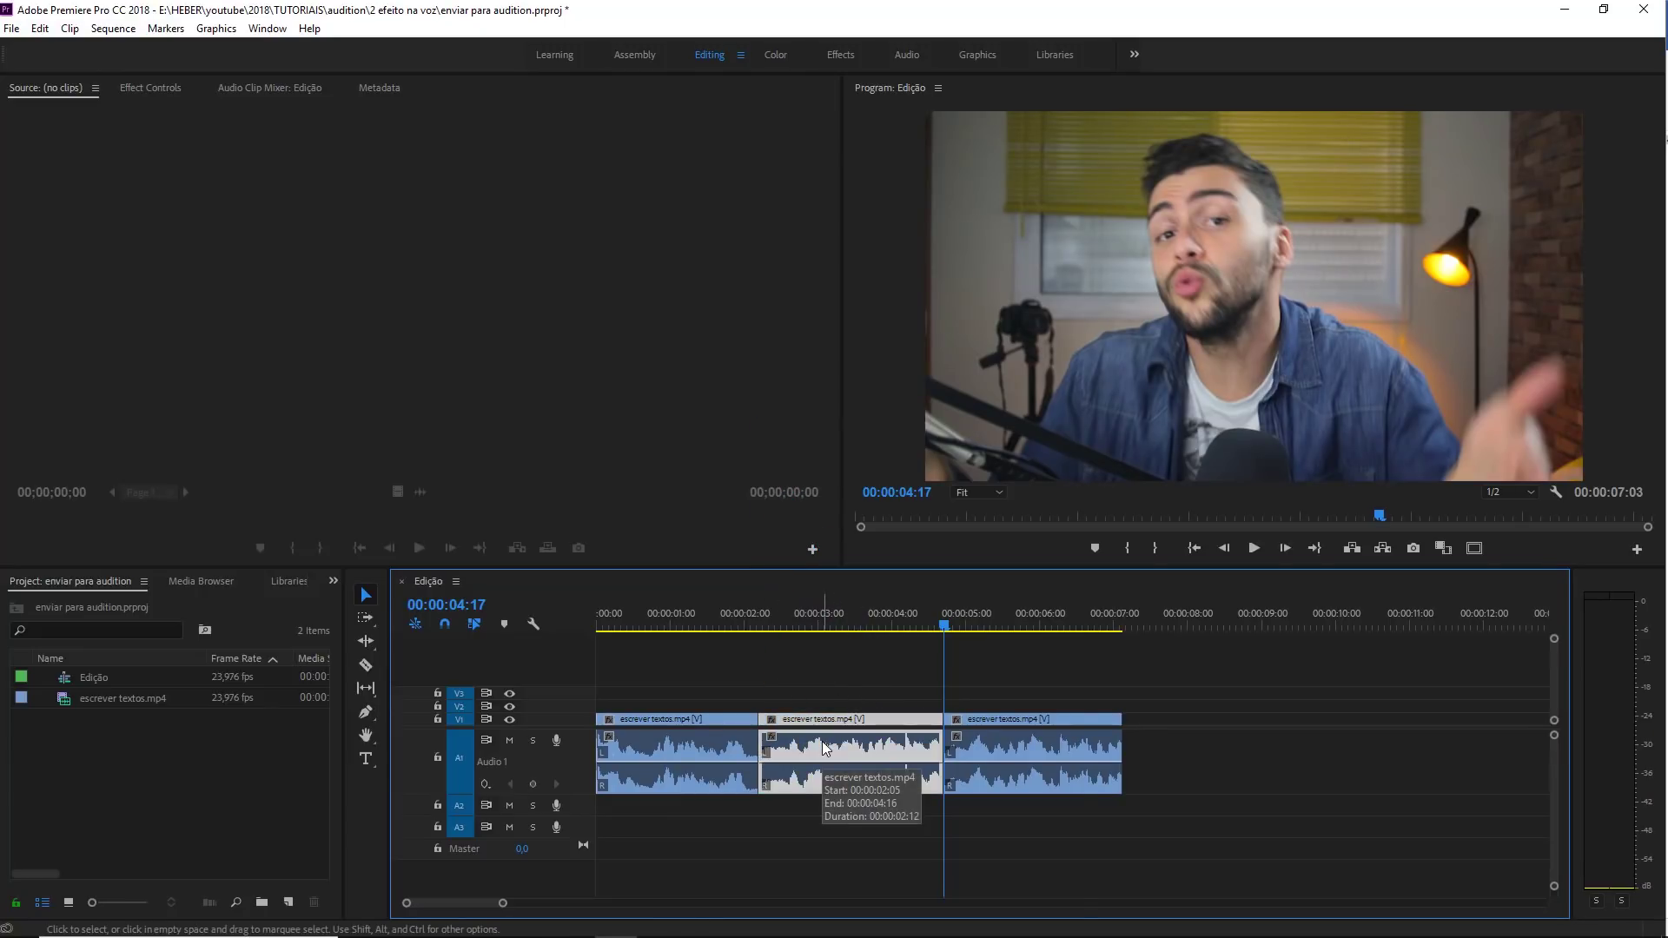
pyautogui.rightClick(824, 747)
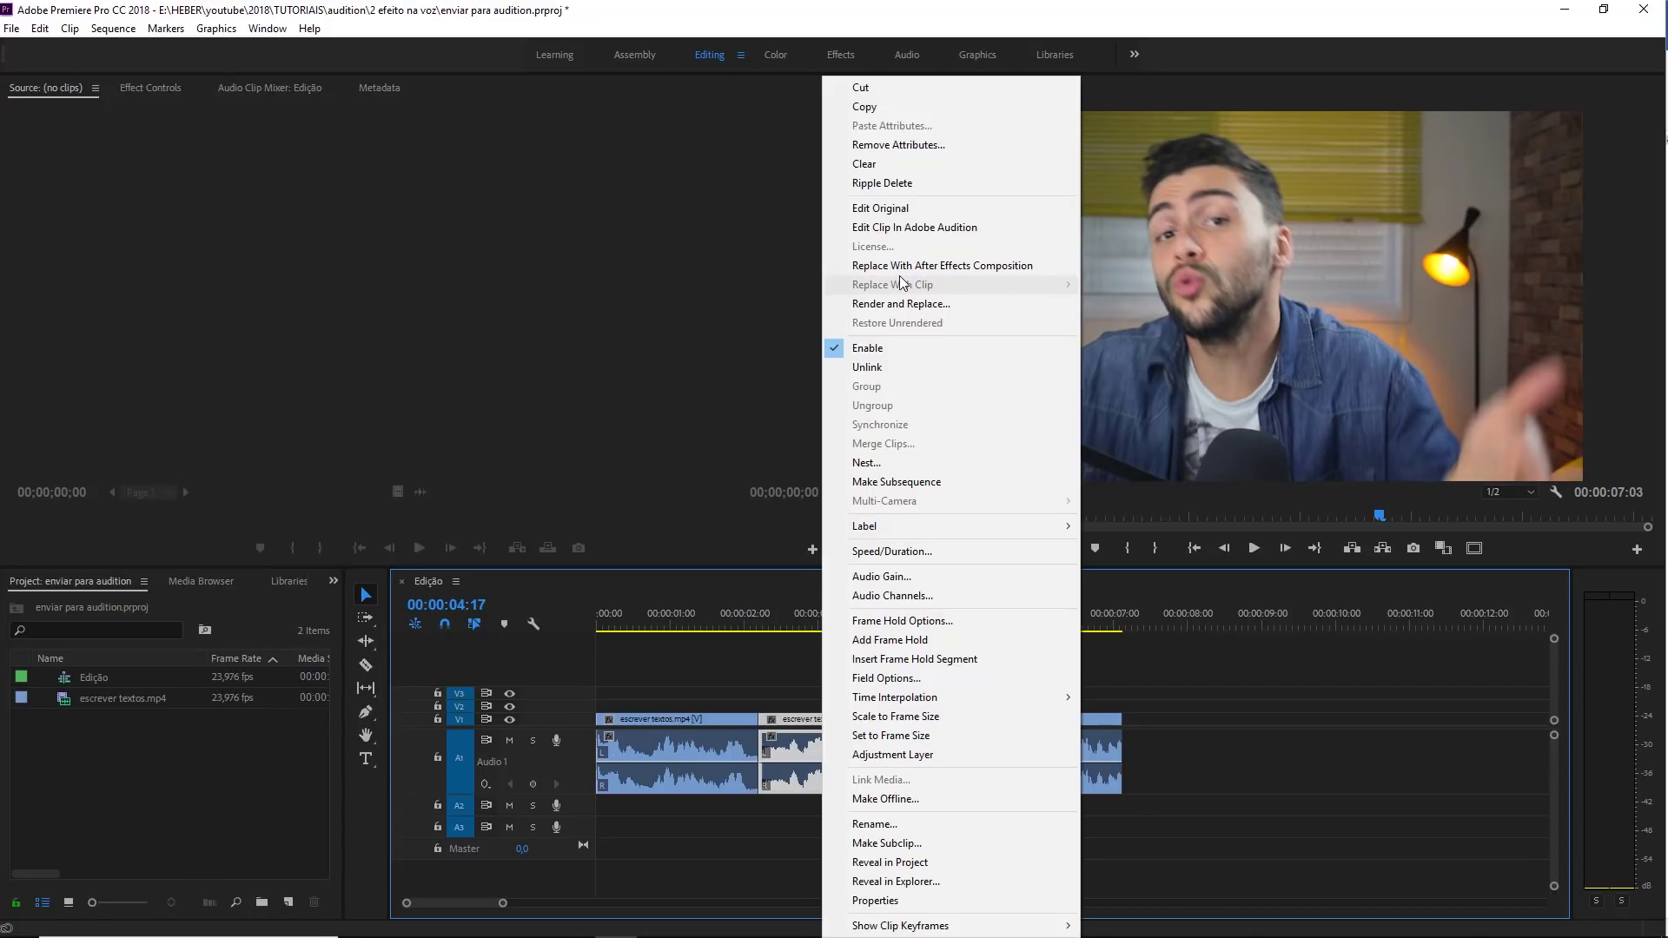
pyautogui.click(951, 227)
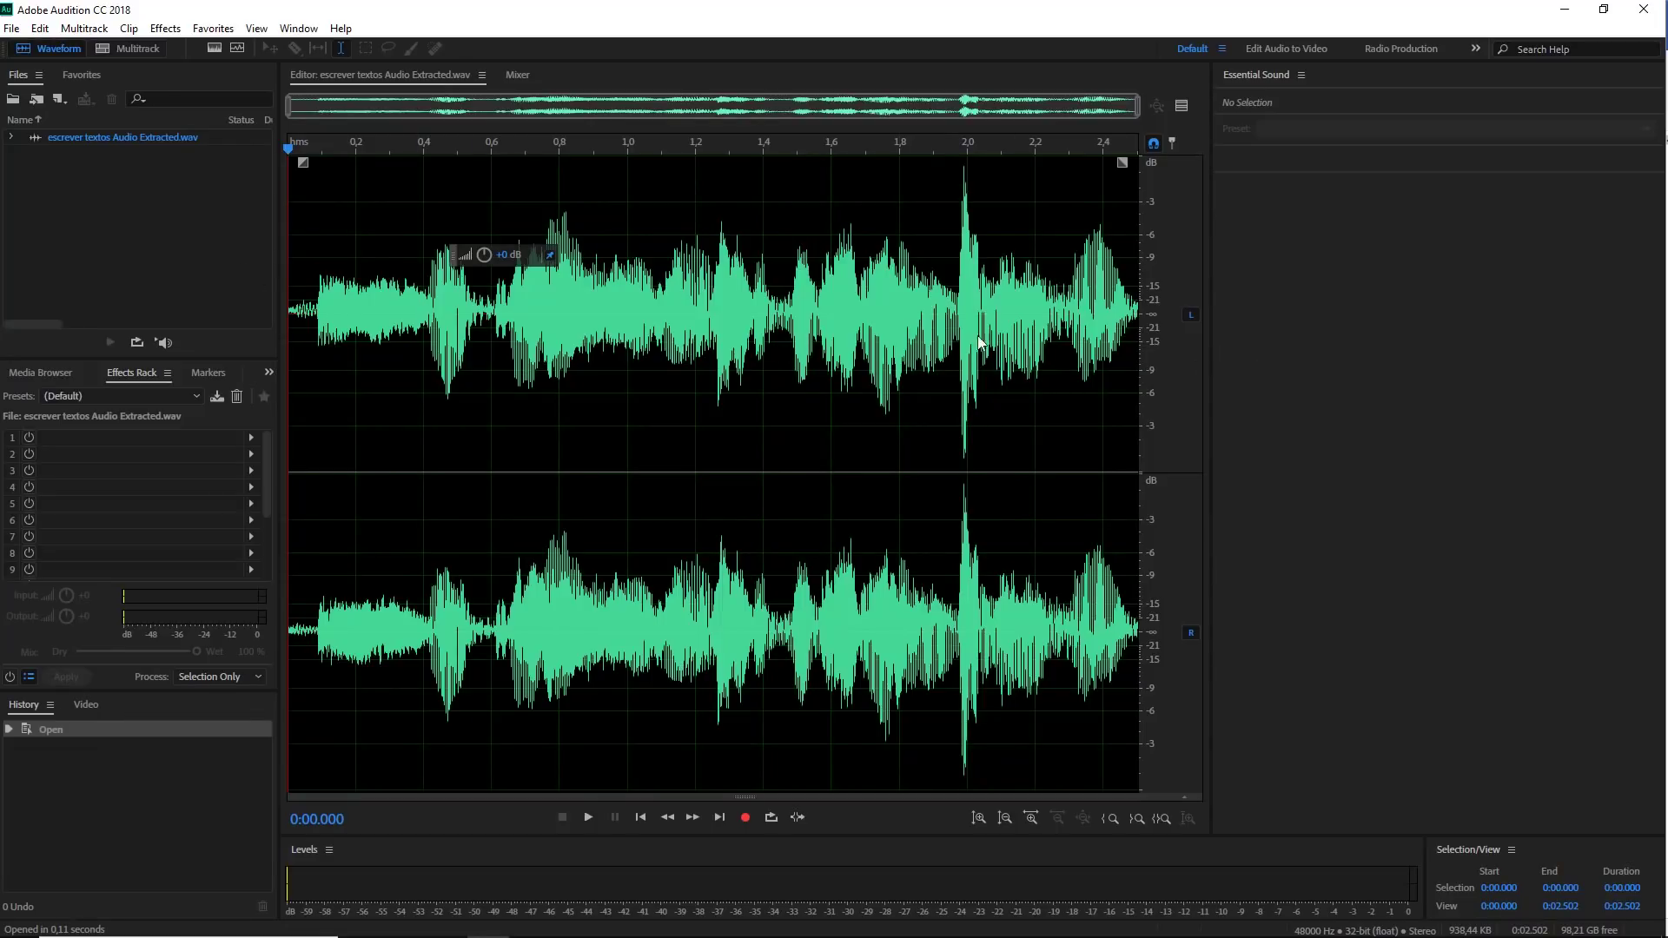
# Step: Open the Parametric Equalizer for the extracted audio, view its custom curve and close it without applying
pyautogui.click(167, 29)
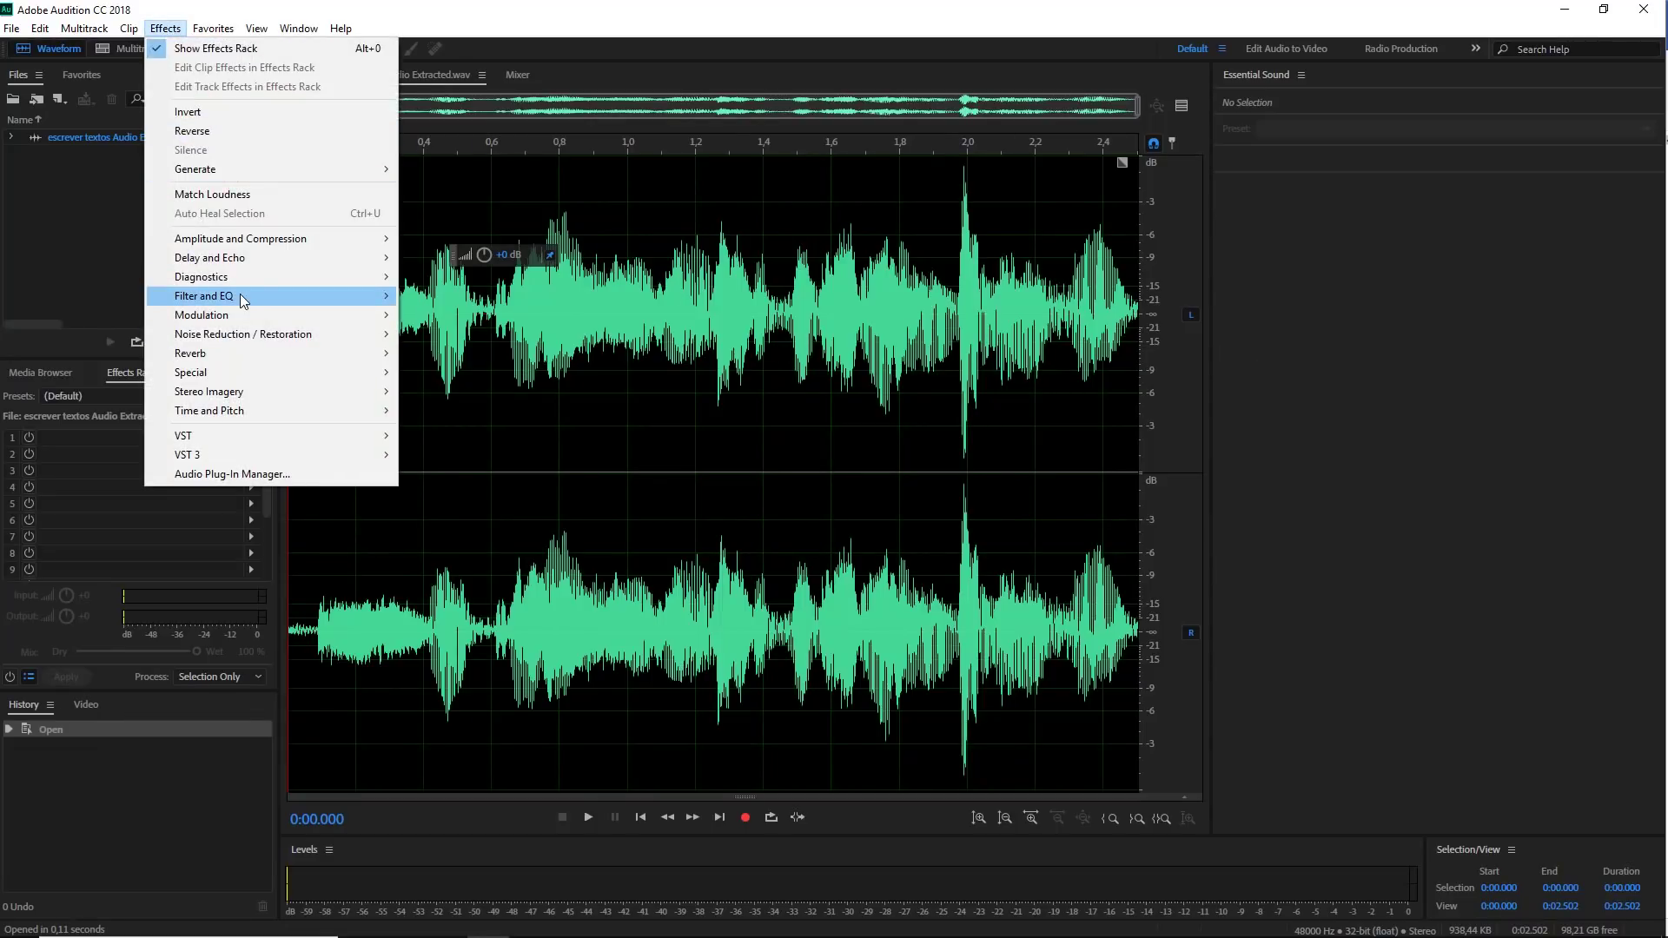
pyautogui.moveTo(217, 296)
pyautogui.click(474, 391)
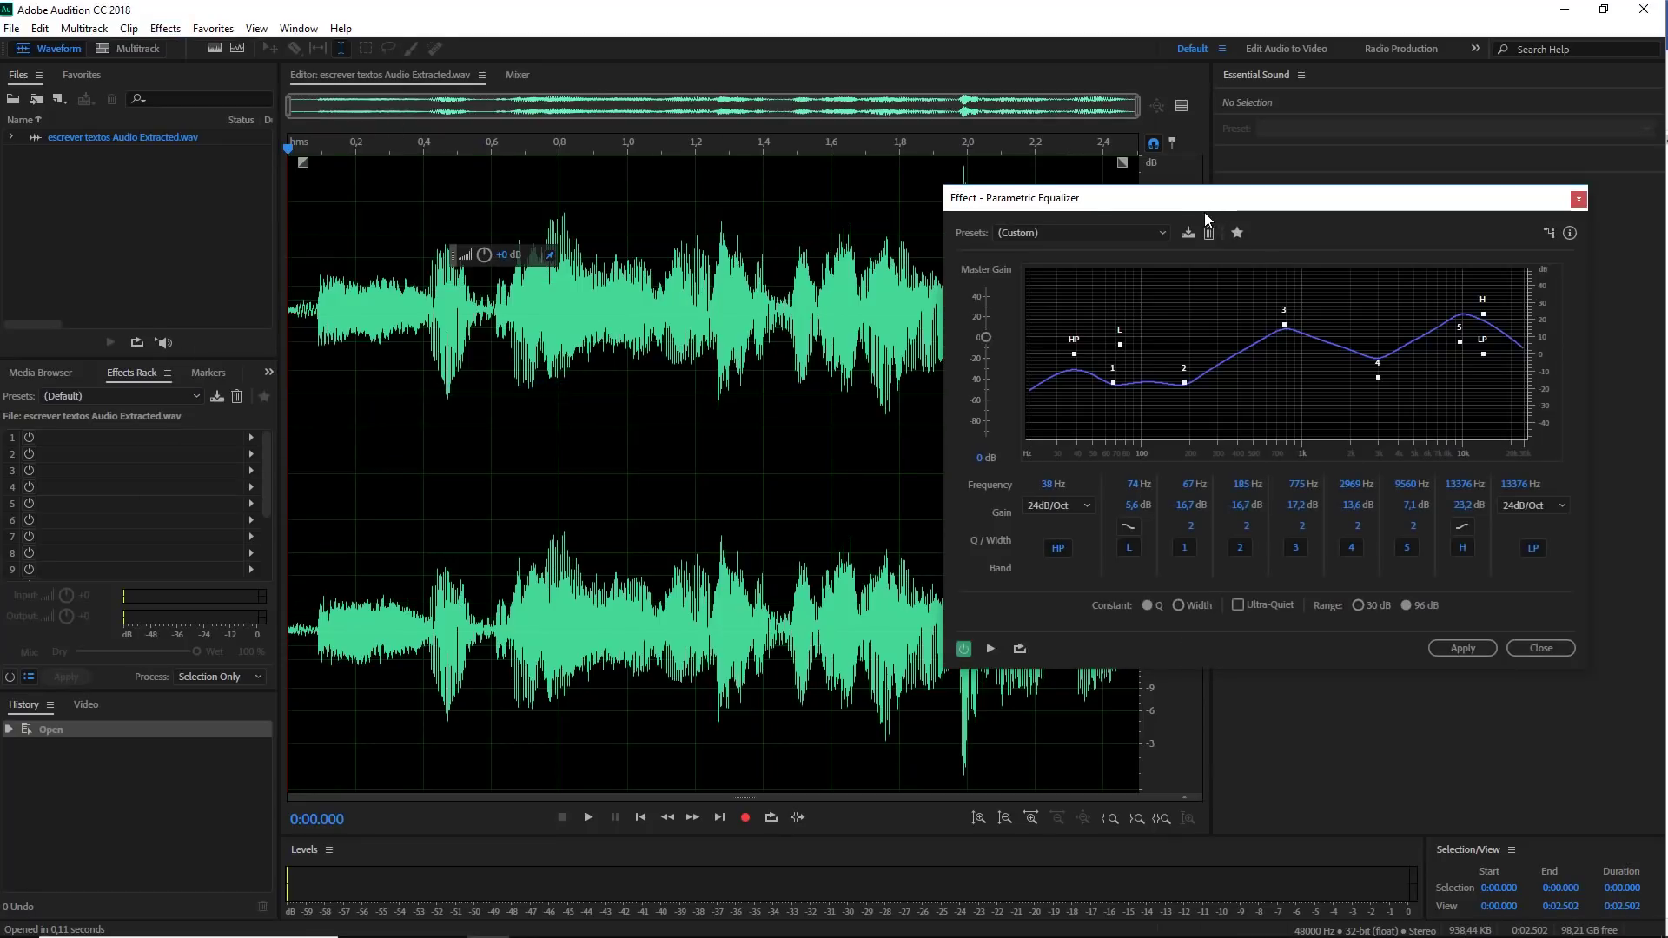
pyautogui.moveTo(1204, 205); pyautogui.dragTo(1190, 205)
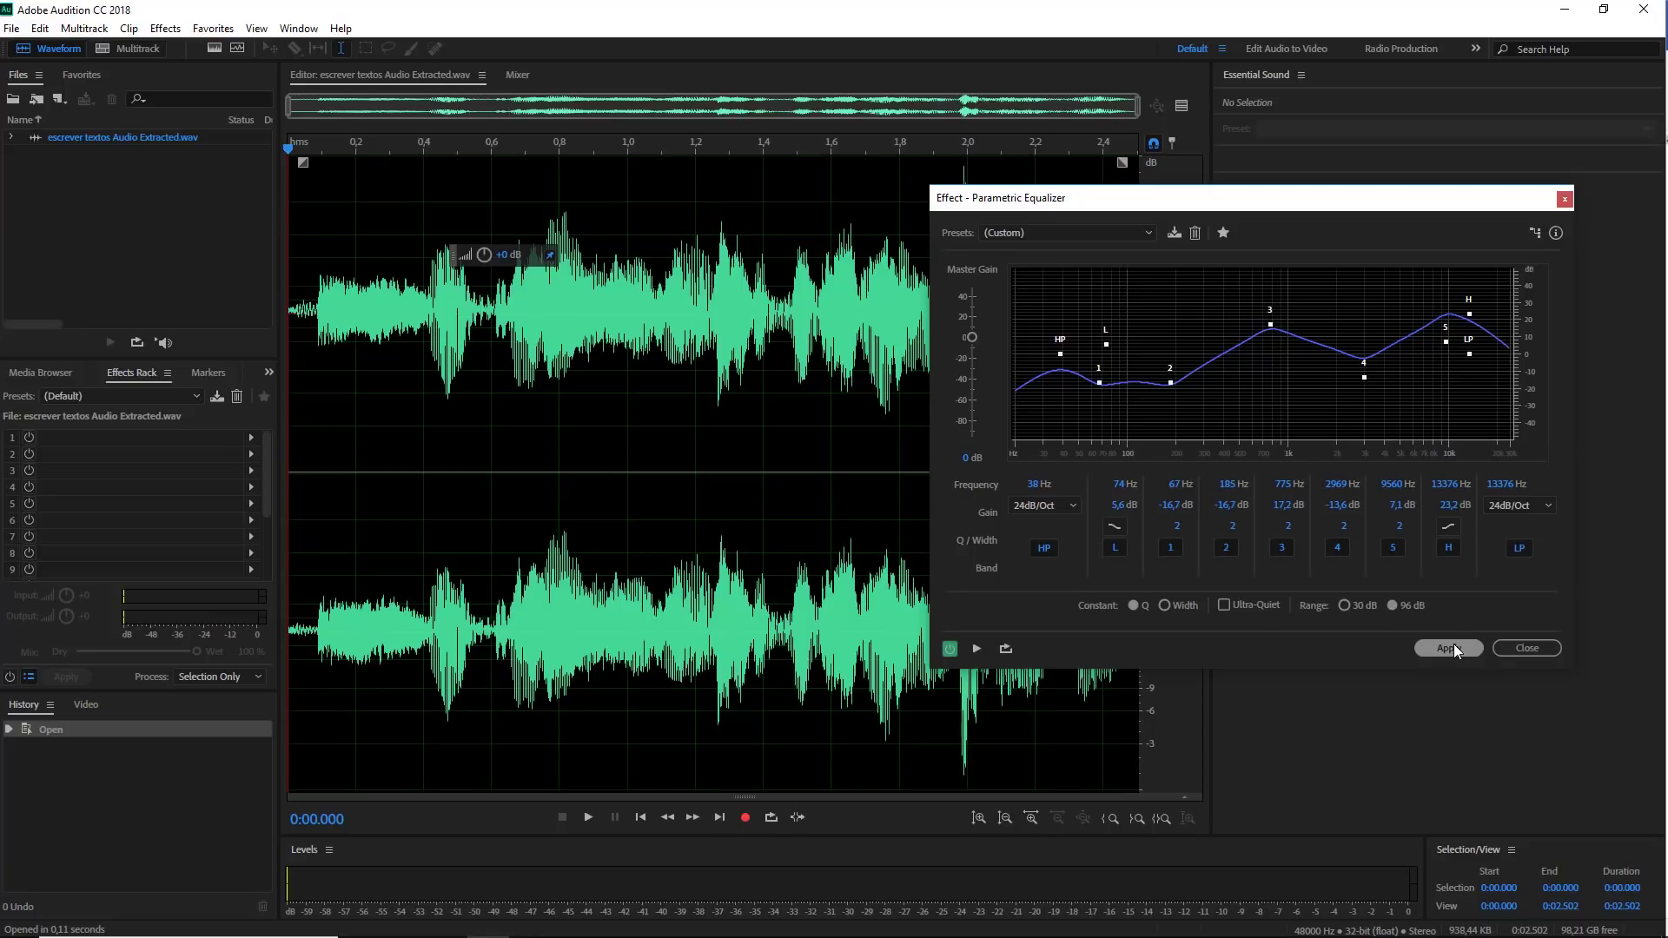
pyautogui.click(1519, 653)
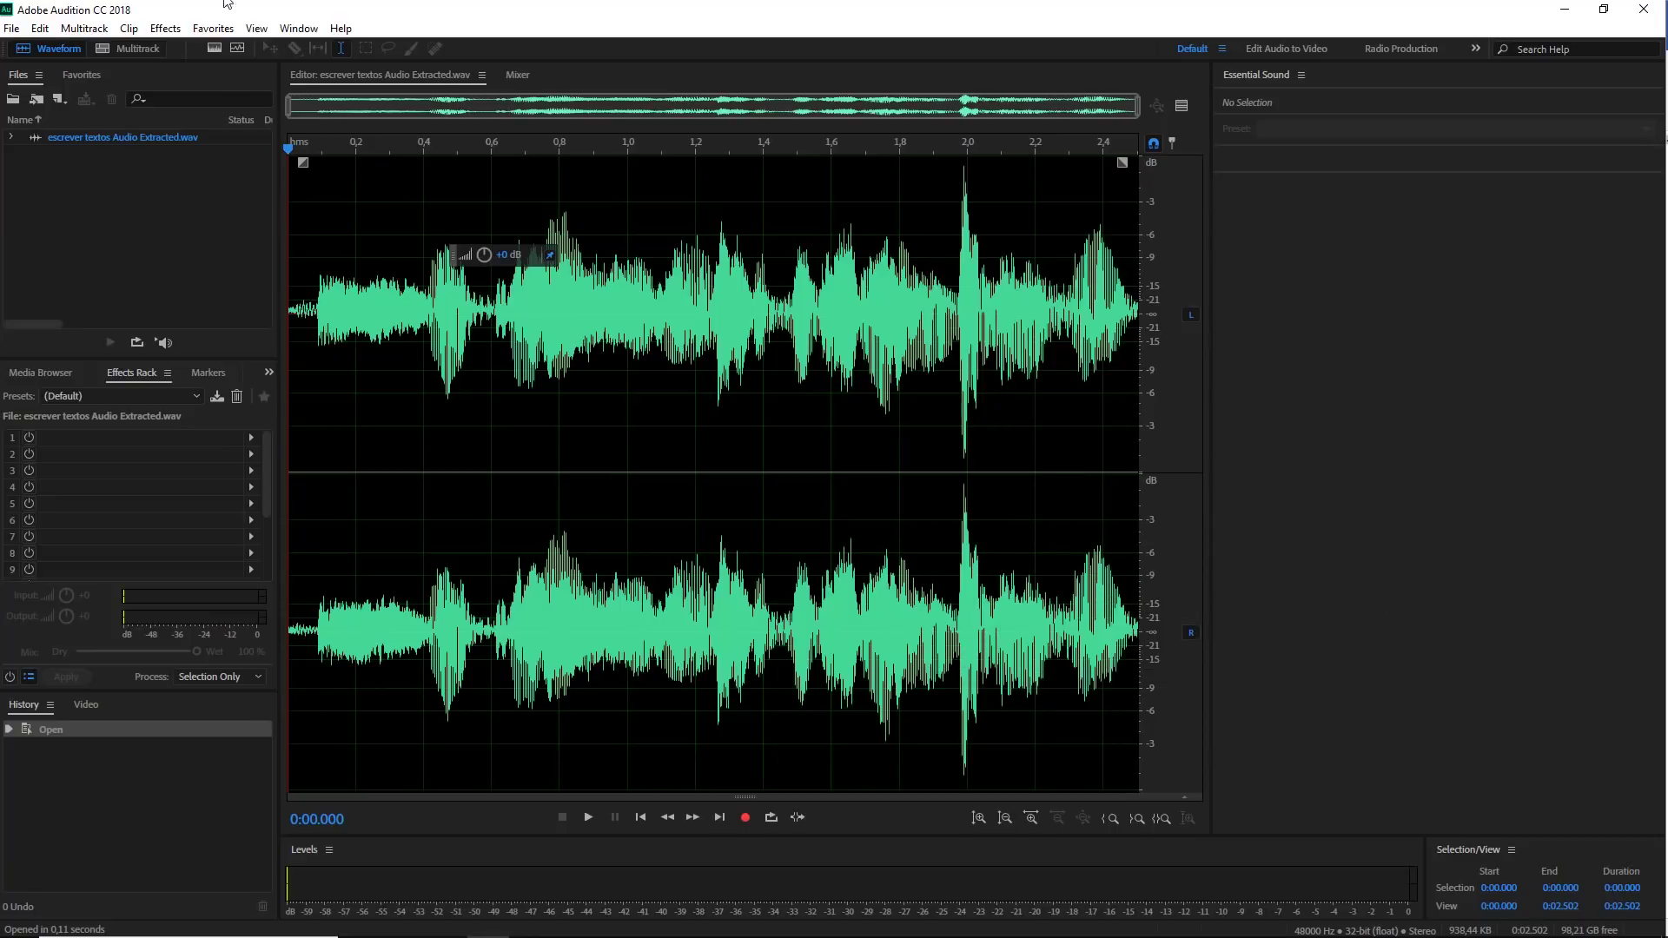
# Step: Check the save commands for the extracted audio, switch to Premiere Pro and place the playhead at 00:00:02:23 over the replaced middle audio
pyautogui.click(12, 29)
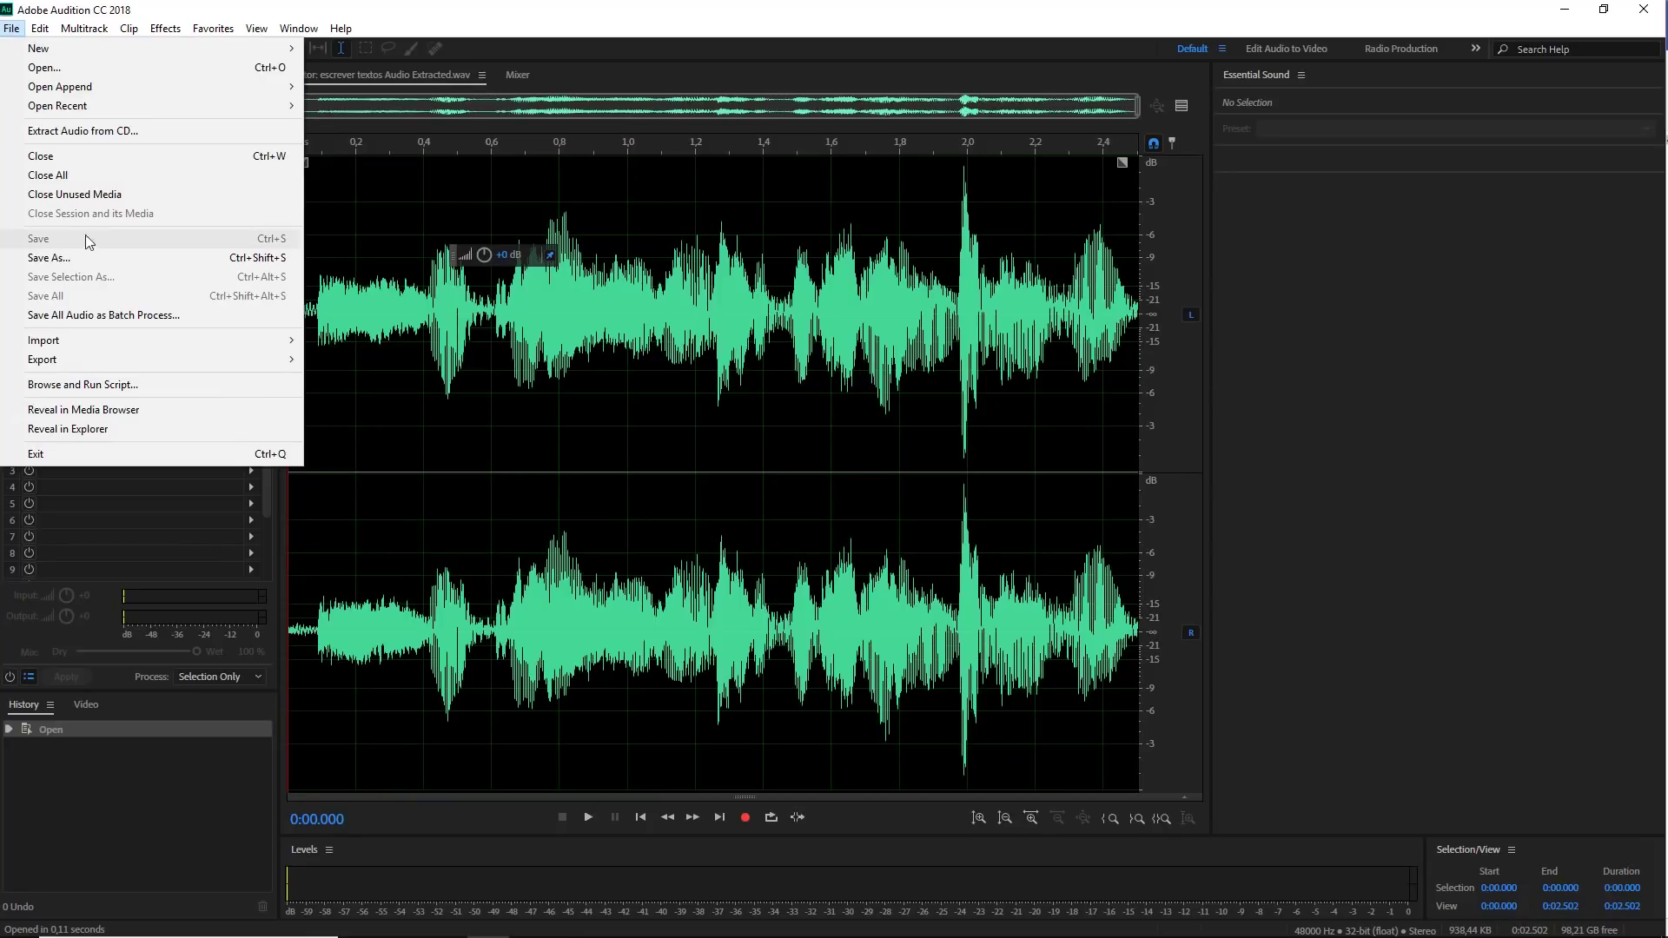
pyautogui.click(695, 294)
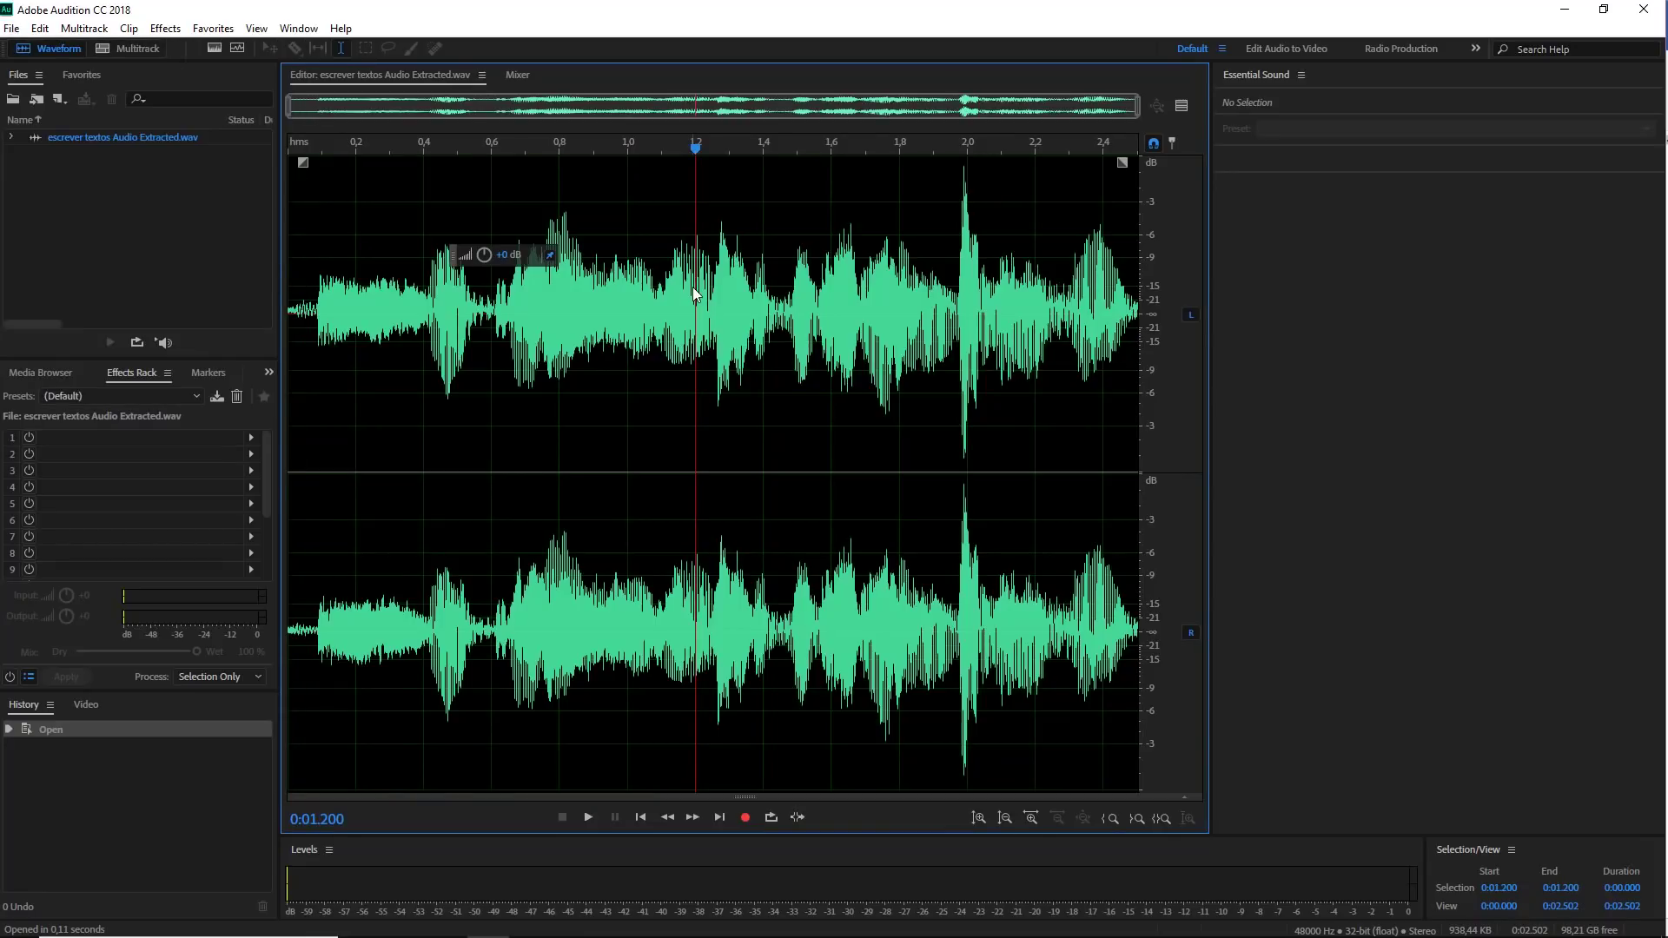
pyautogui.click(615, 921)
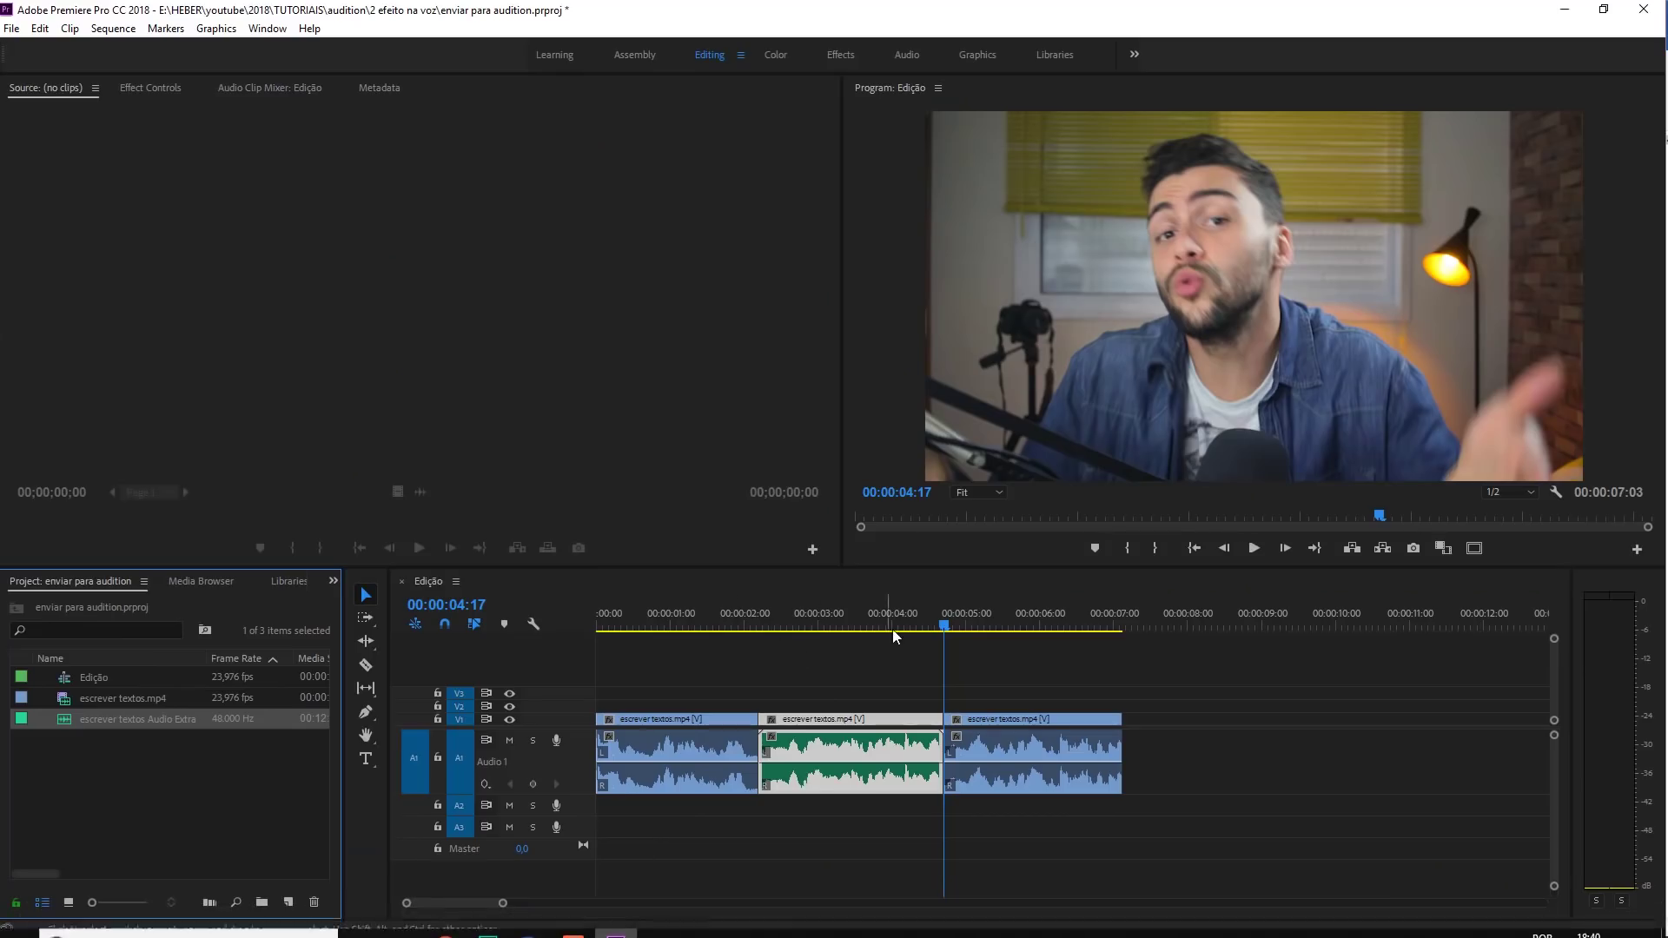
pyautogui.click(816, 624)
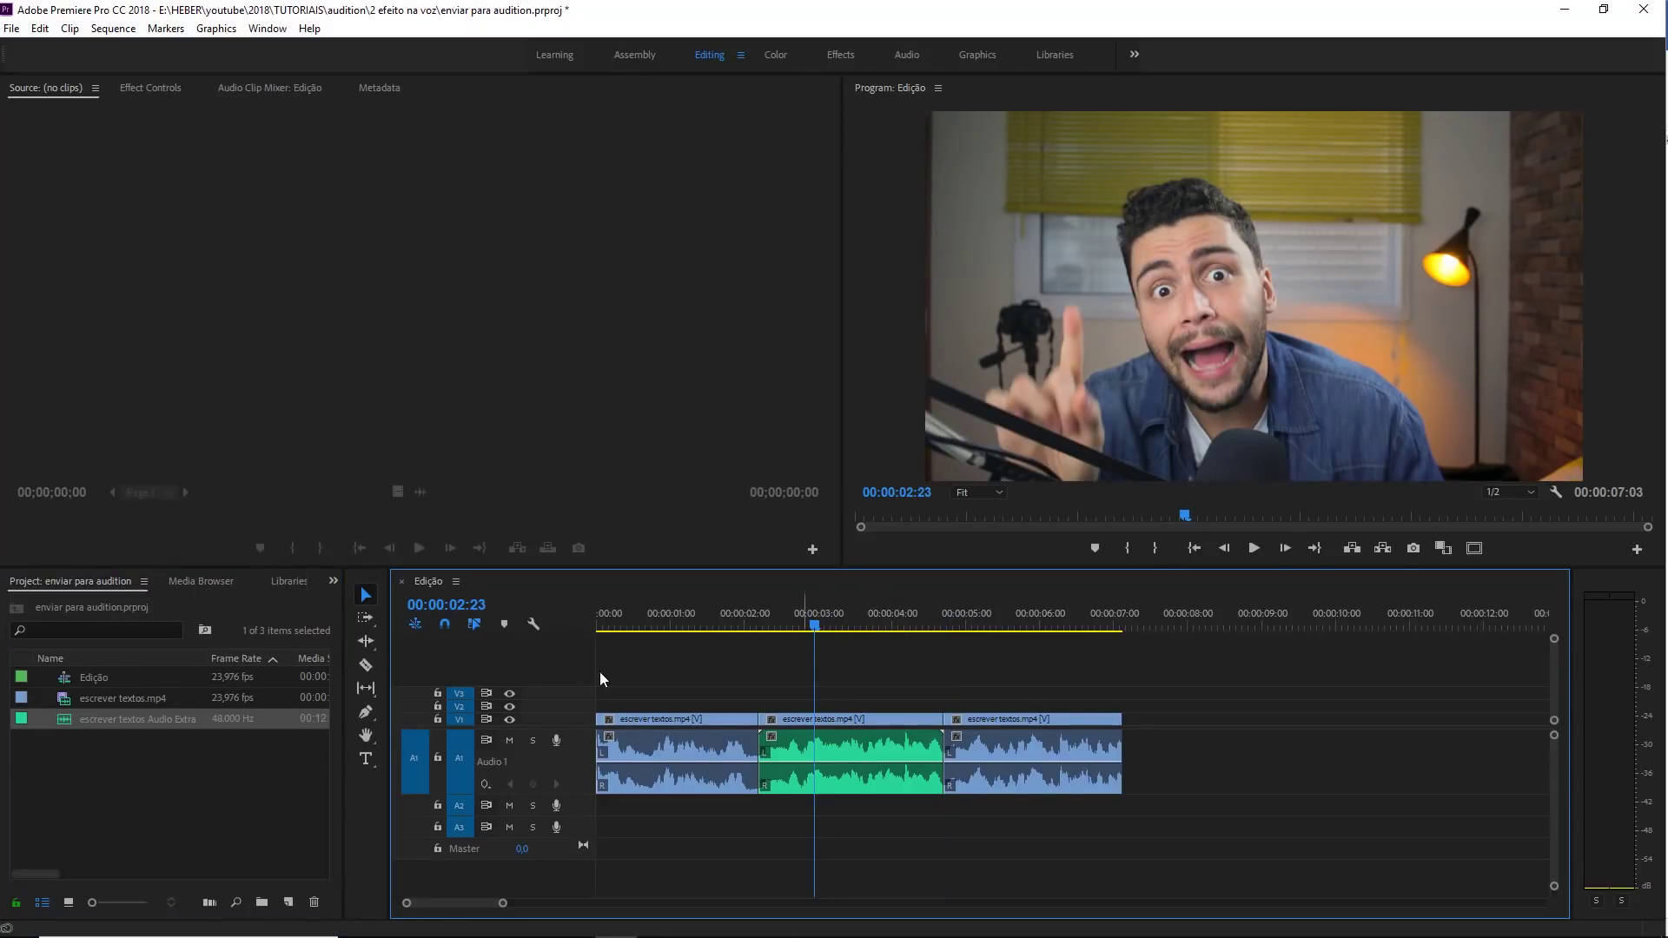
pyautogui.click(259, 779)
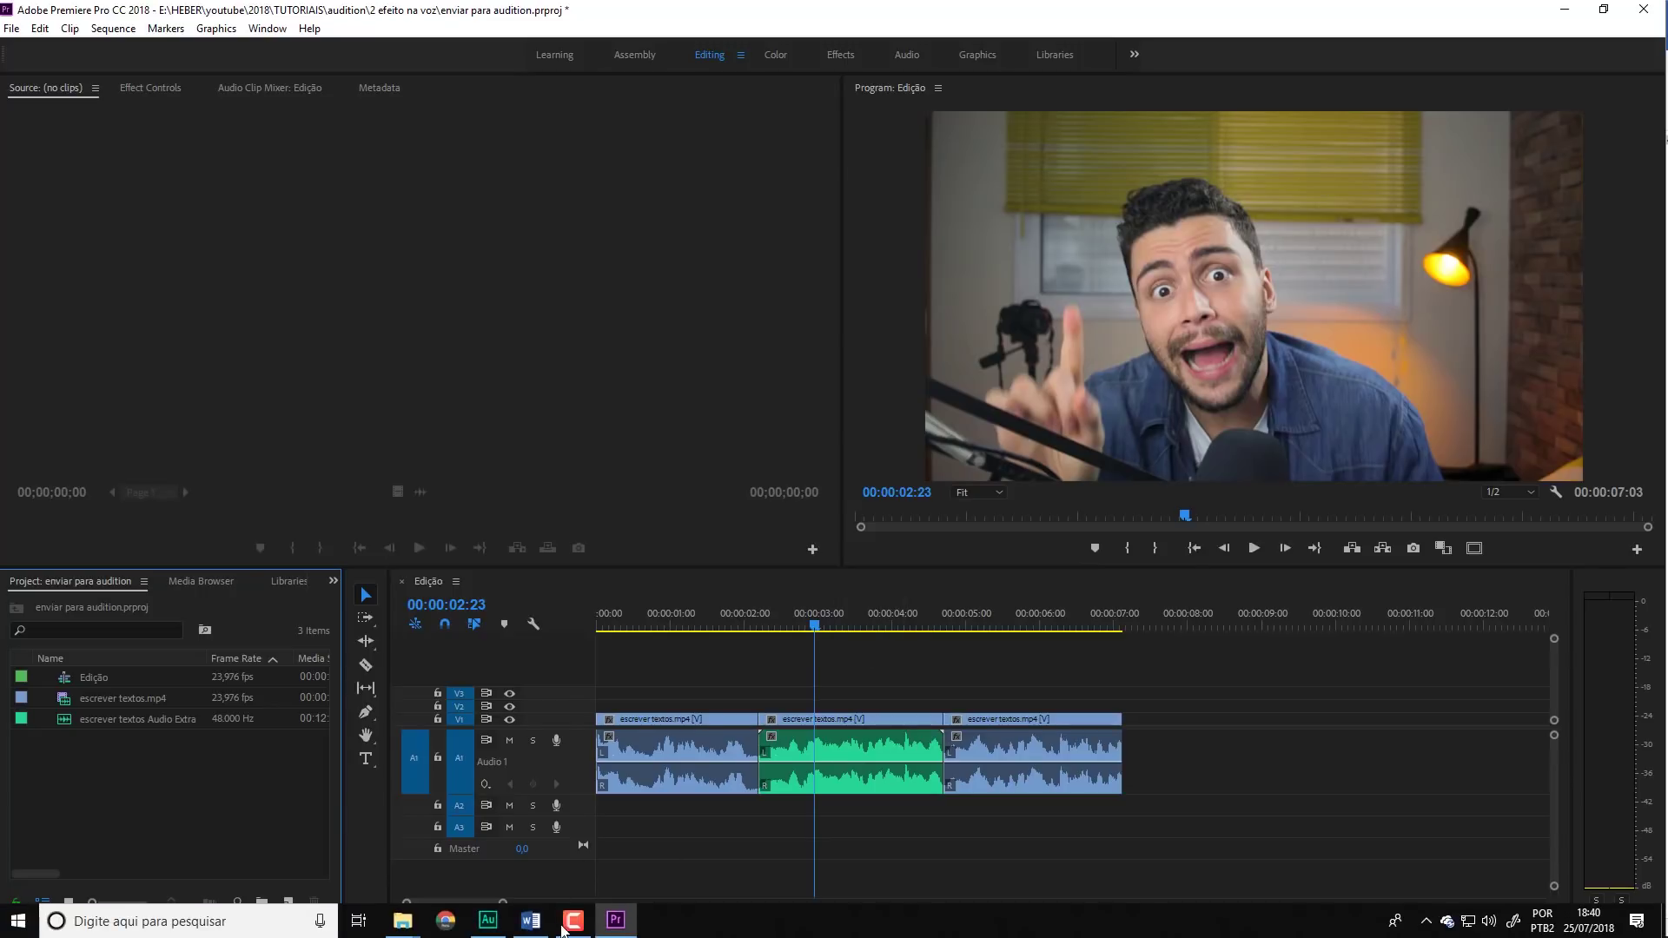
# Step: Switch back to Adobe Audition and place the playhead at about 0:01.684 in the extracted audio
pyautogui.click(488, 920)
pyautogui.click(860, 359)
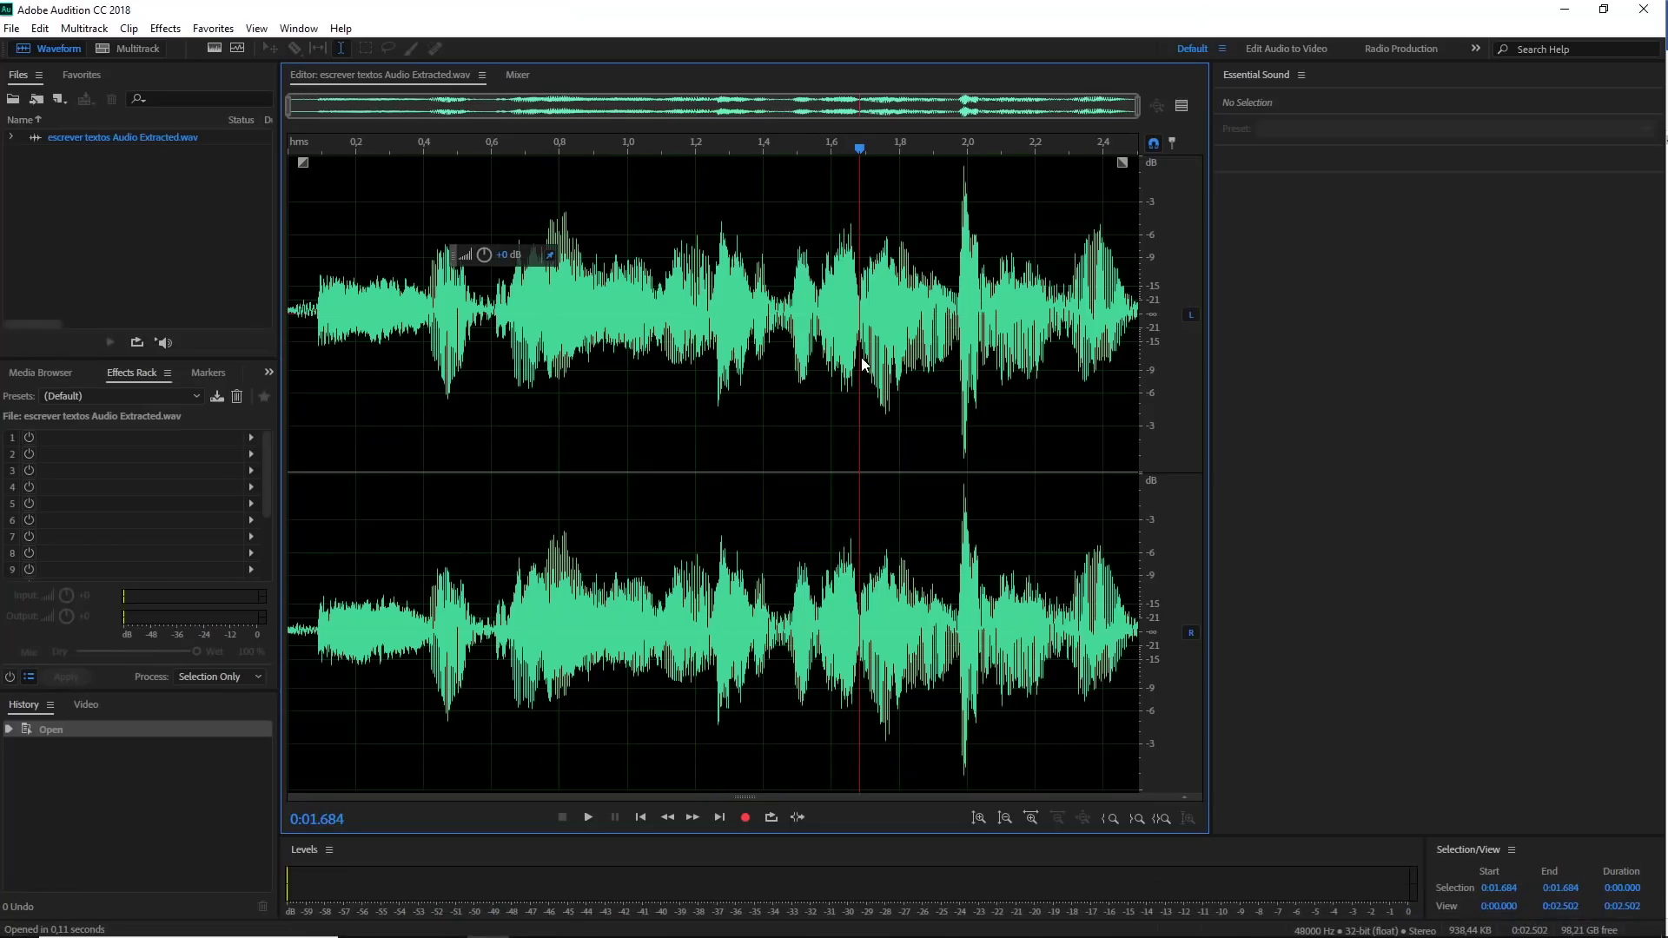